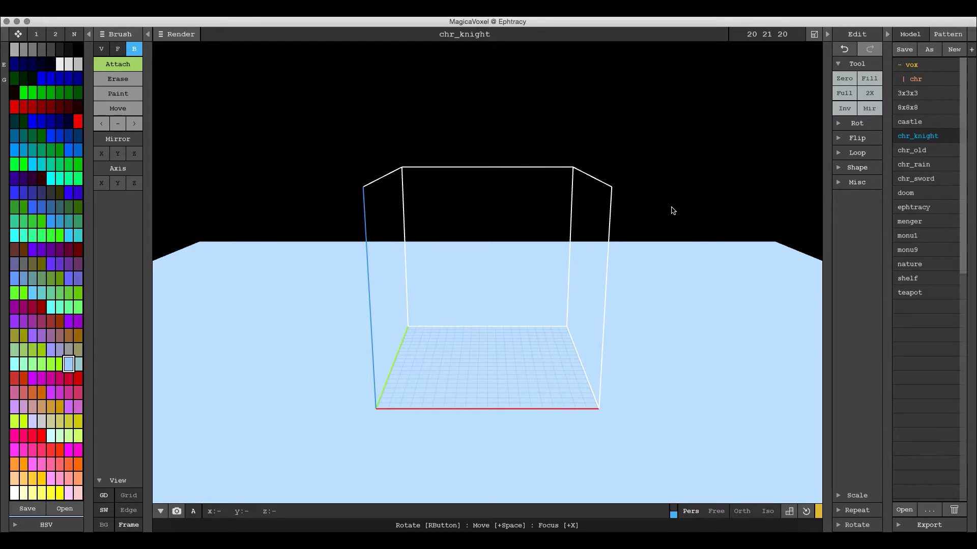
- Load the chr_old old-man character from the model list into the viewport
left_click(913, 151)
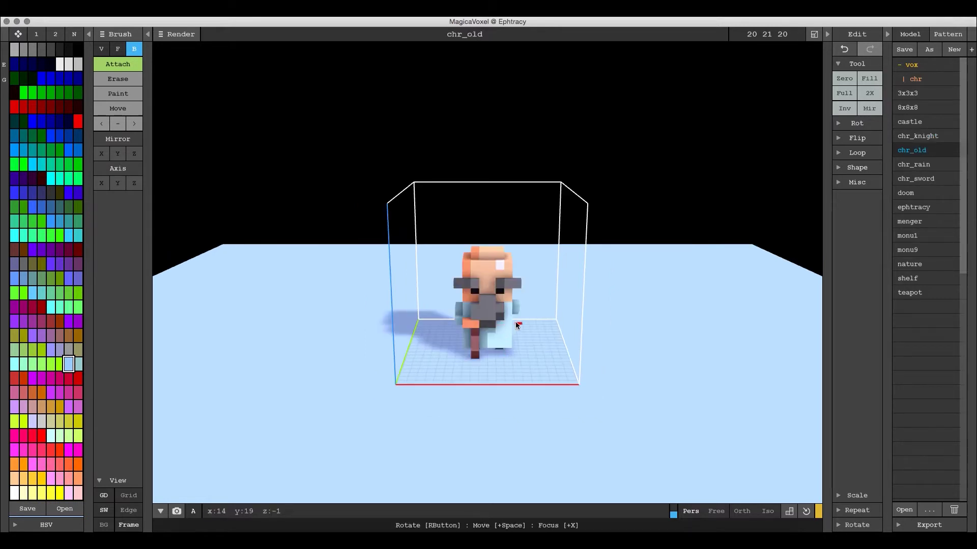
- Export chr_old in mc format as chr_old.mc.ply, overwriting the existing file
scroll(518, 325, "up", 3)
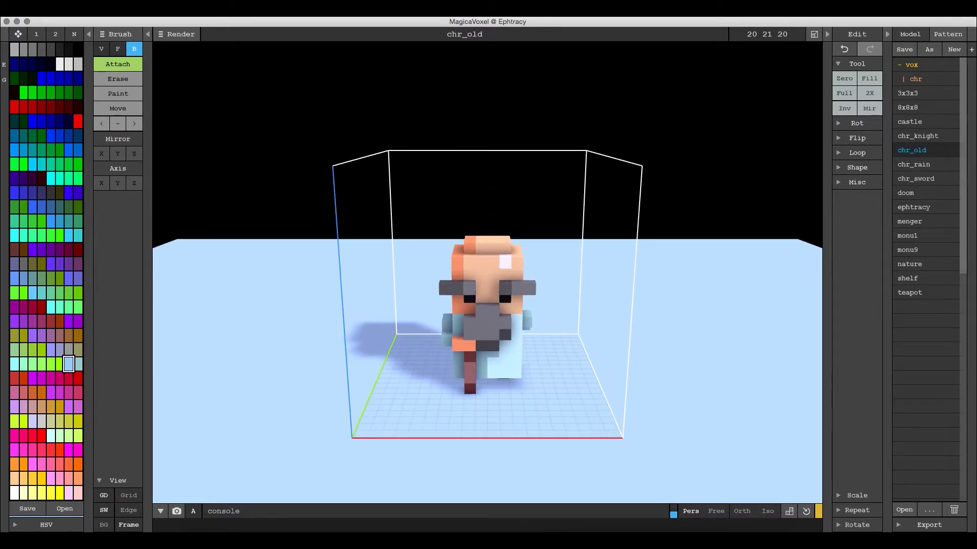
left_click(95, 16)
mouse_move(110, 112)
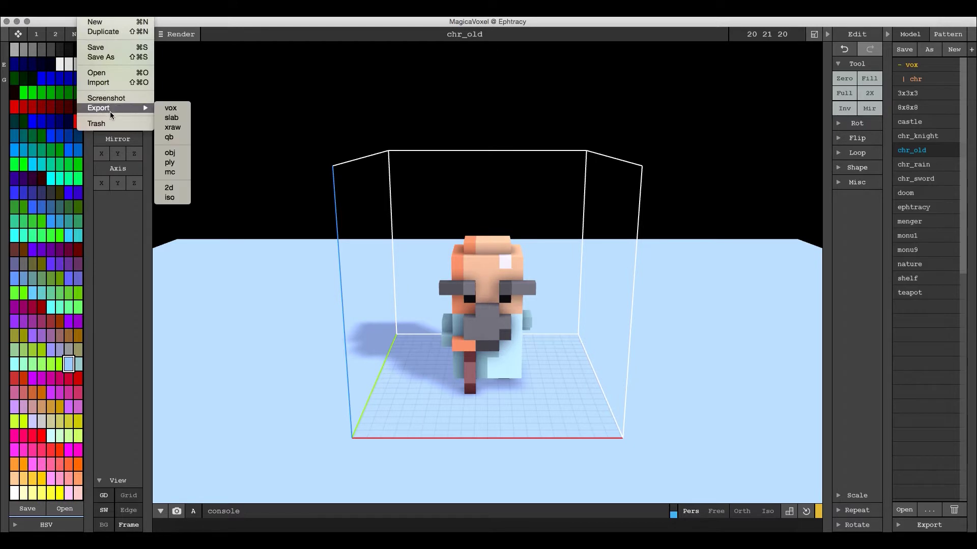
left_click(175, 174)
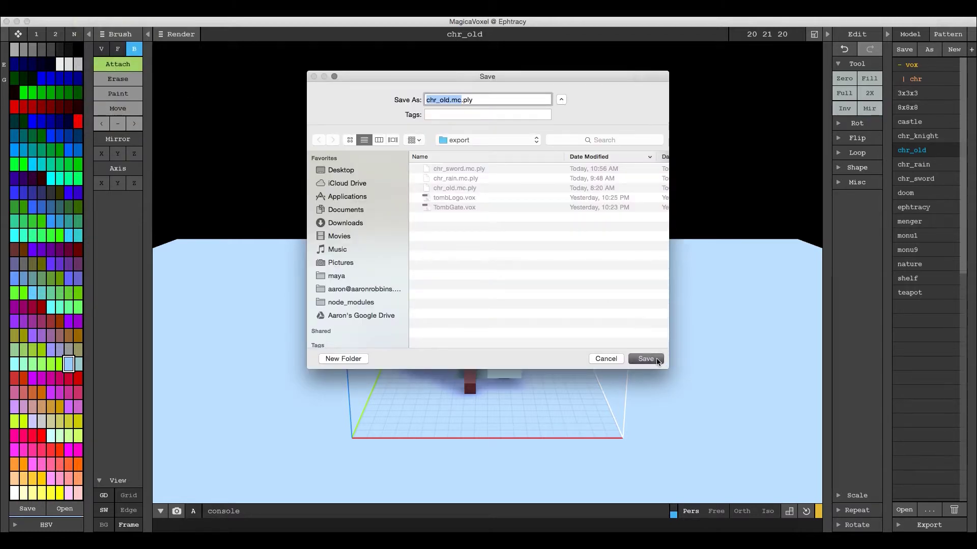
left_click(646, 358)
left_click(562, 144)
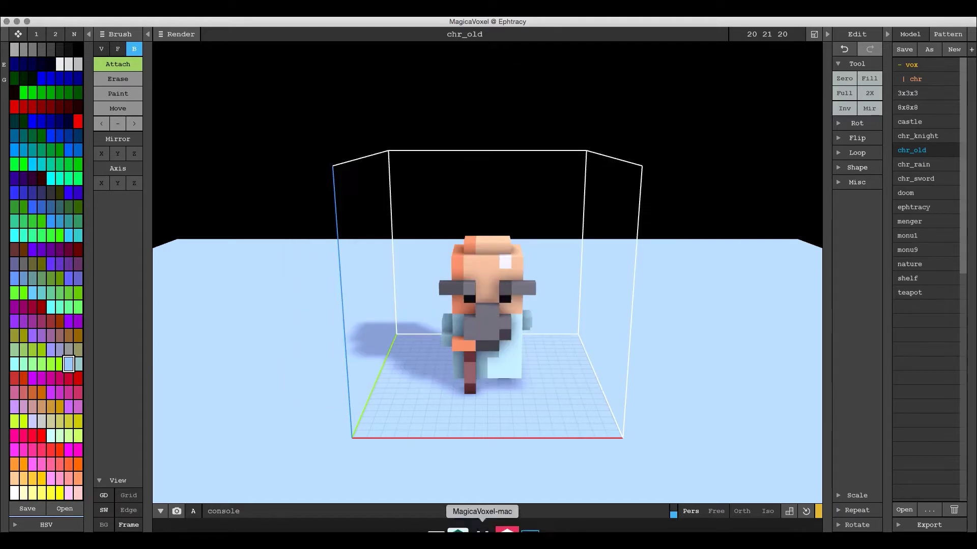
mouse_move(458, 531)
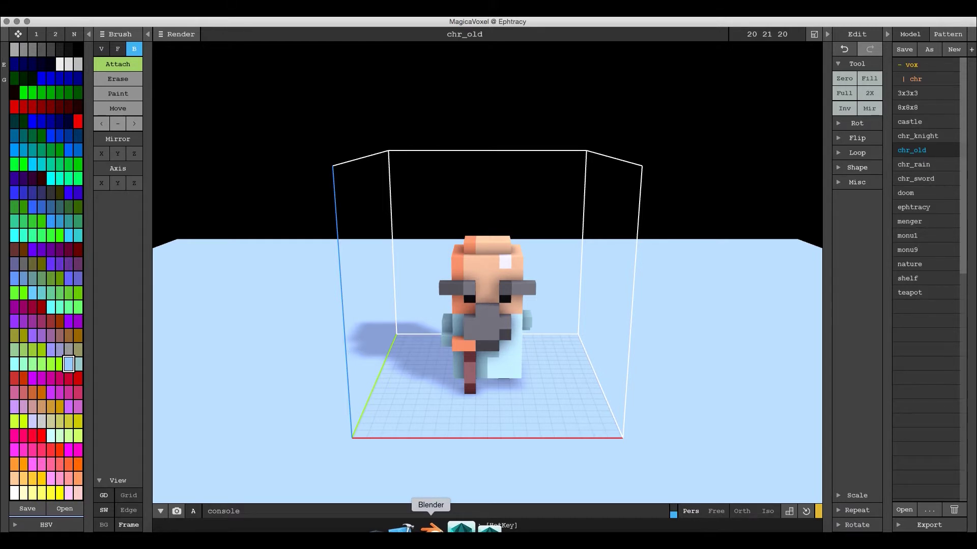
- Switch to Blender and dismiss its splash screen
left_click(430, 528)
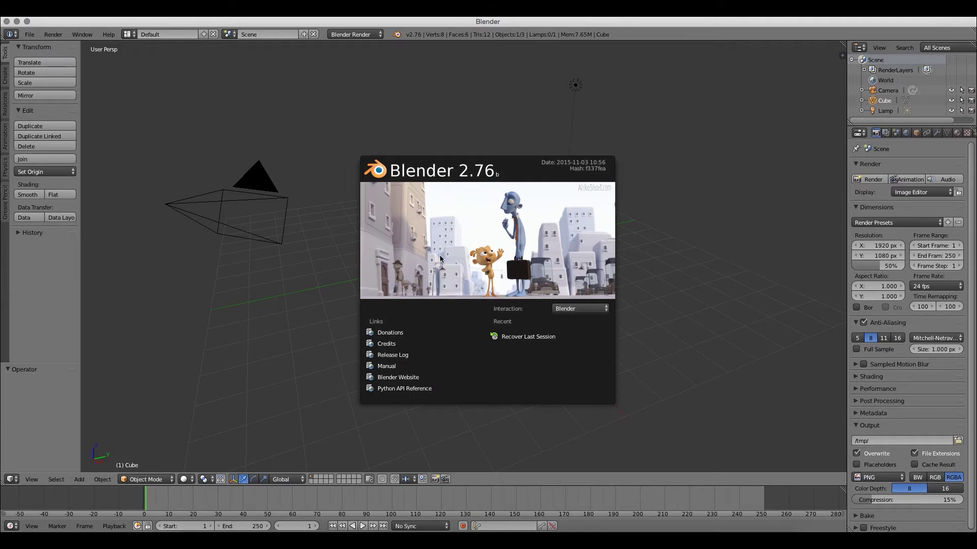
left_click(39, 33)
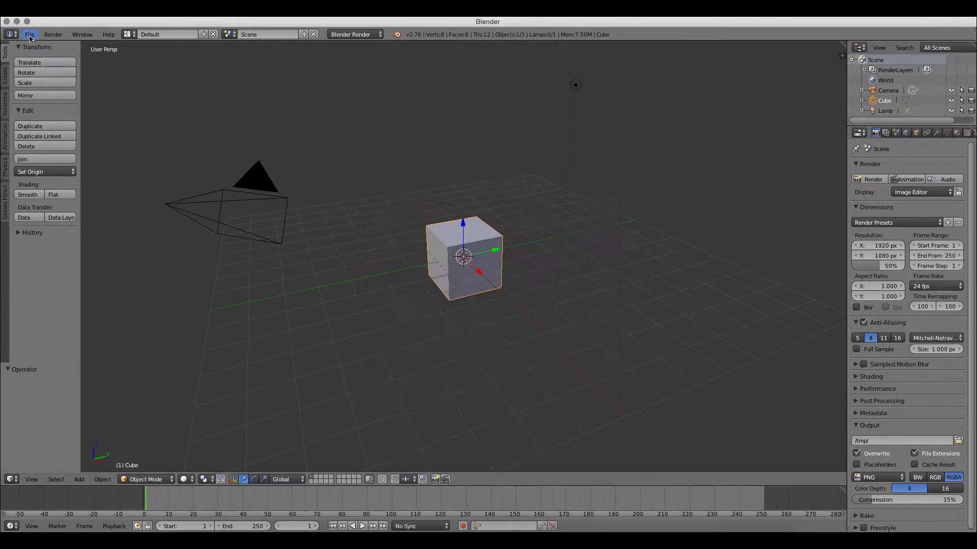
left_click(30, 35)
- Import chr_old.mc.ply from Downloads/MagicaVoxel/export as a Stanford PLY file
left_click(29, 35)
mouse_move(67, 221)
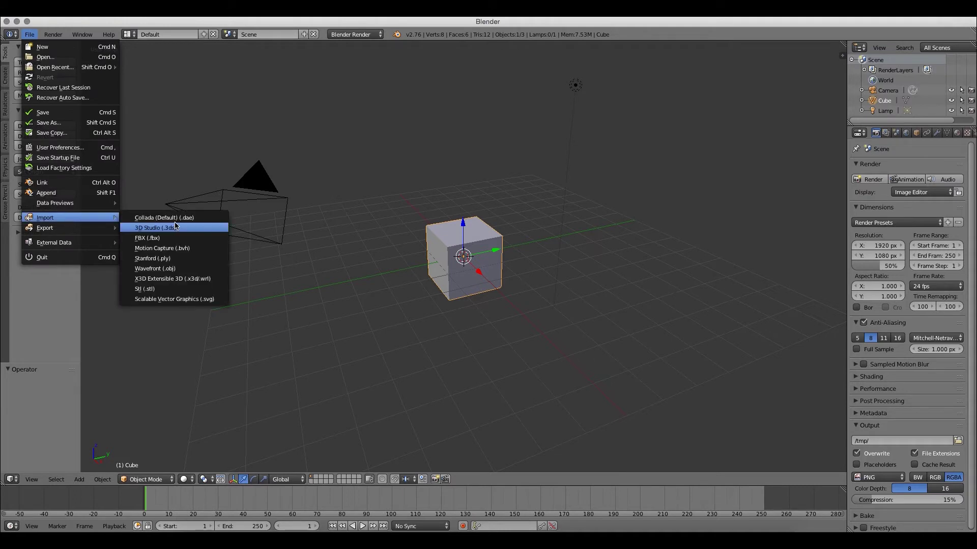
left_click(165, 260)
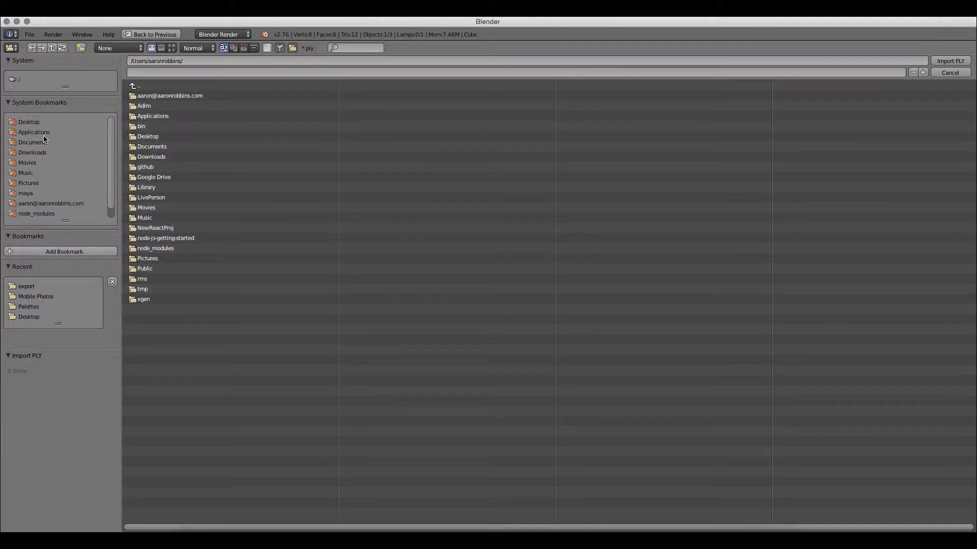
left_click(39, 153)
left_click(151, 95)
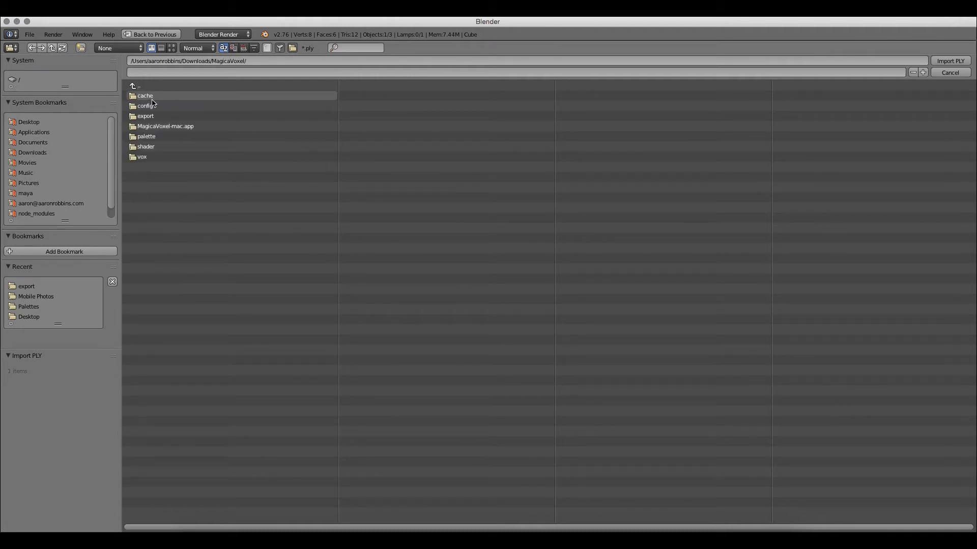
left_click(147, 116)
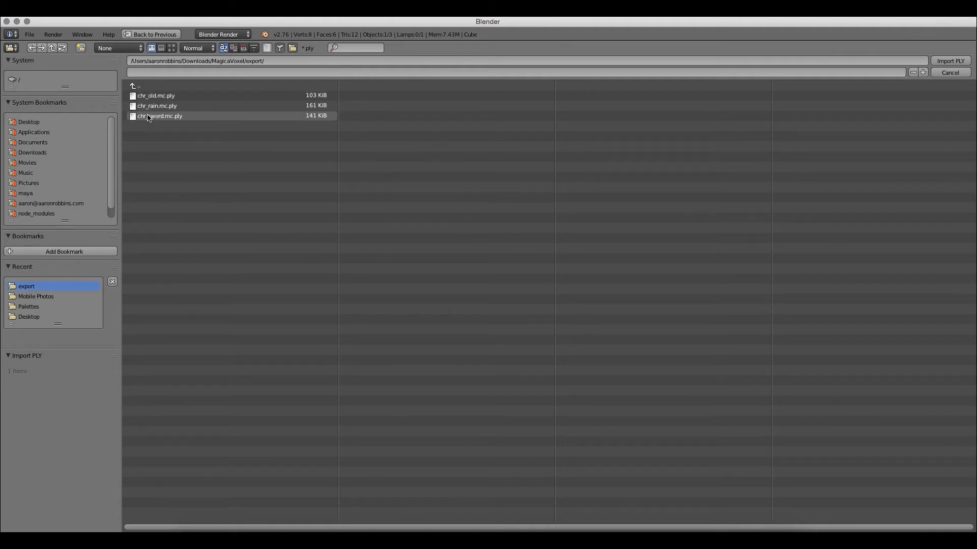
left_click(165, 96)
left_click(950, 61)
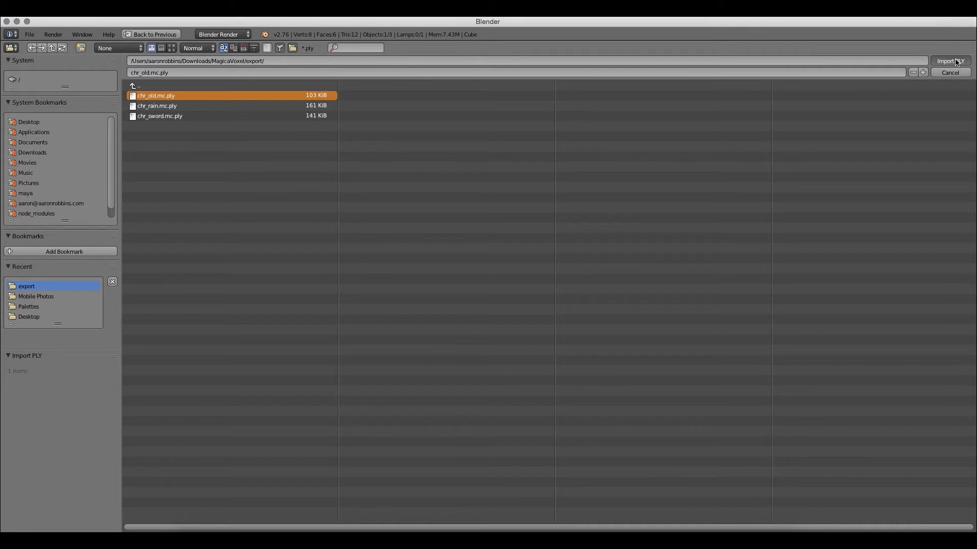
- Select only the imported chr_old mesh and orbit to face its front
scroll(559, 174, "down", 10)
scroll(554, 178, "up", 5)
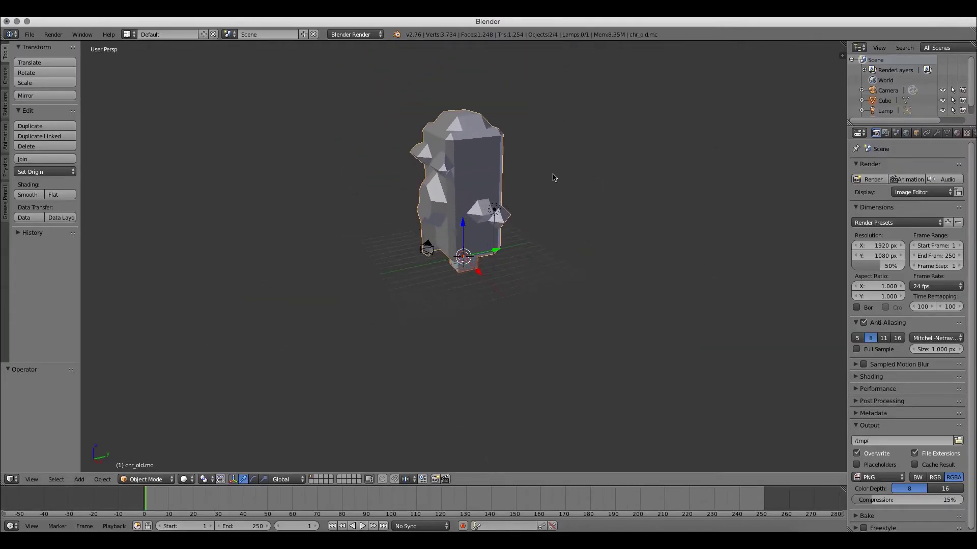
right_click(479, 191)
middle_click_drag(480, 191, 570, 192)
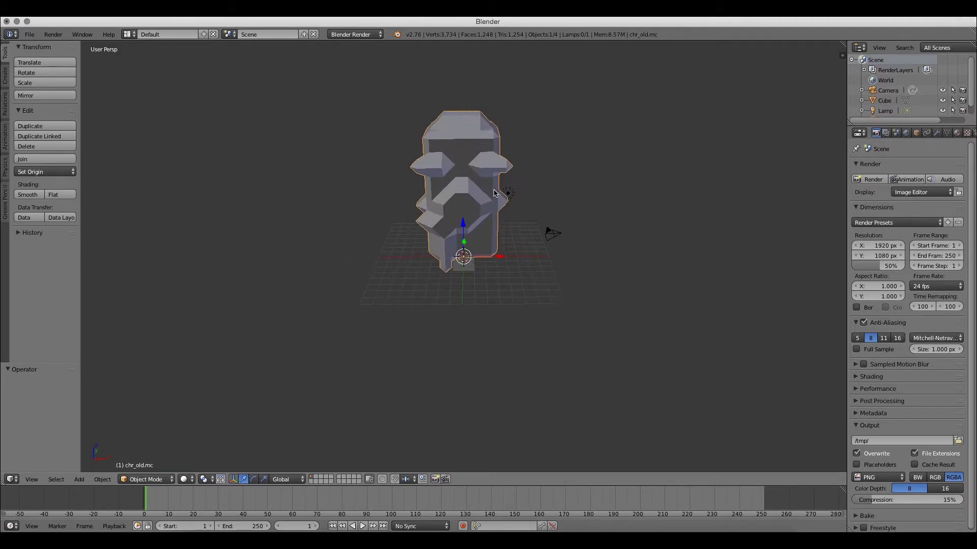
scroll(495, 189, "up", 2)
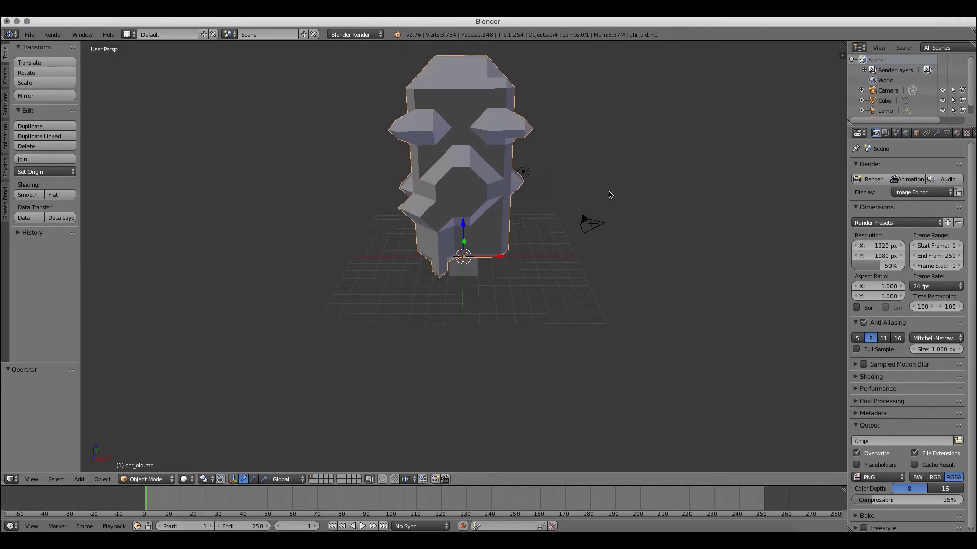
- Give the mesh a new material with a purple diffuse colour, then minimize Blender
left_click(956, 133)
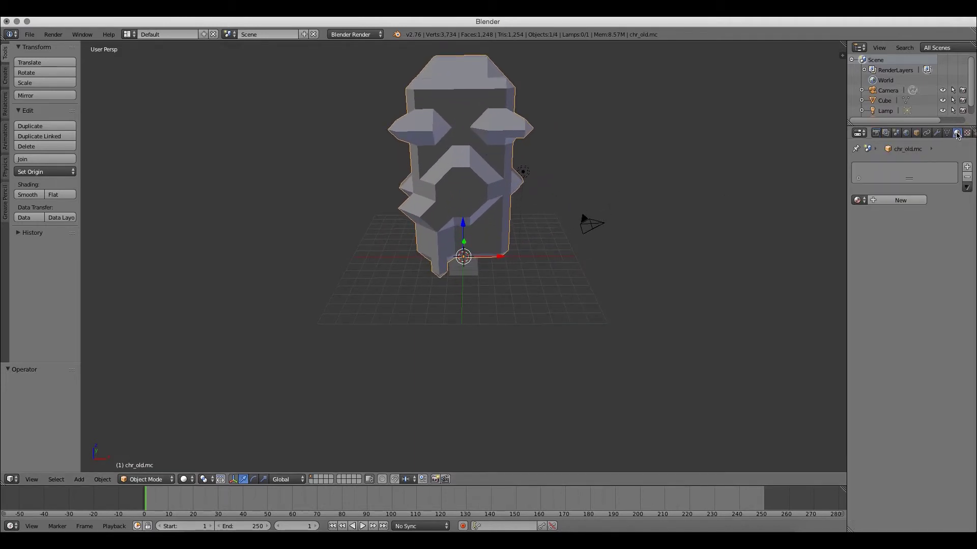
left_click(885, 200)
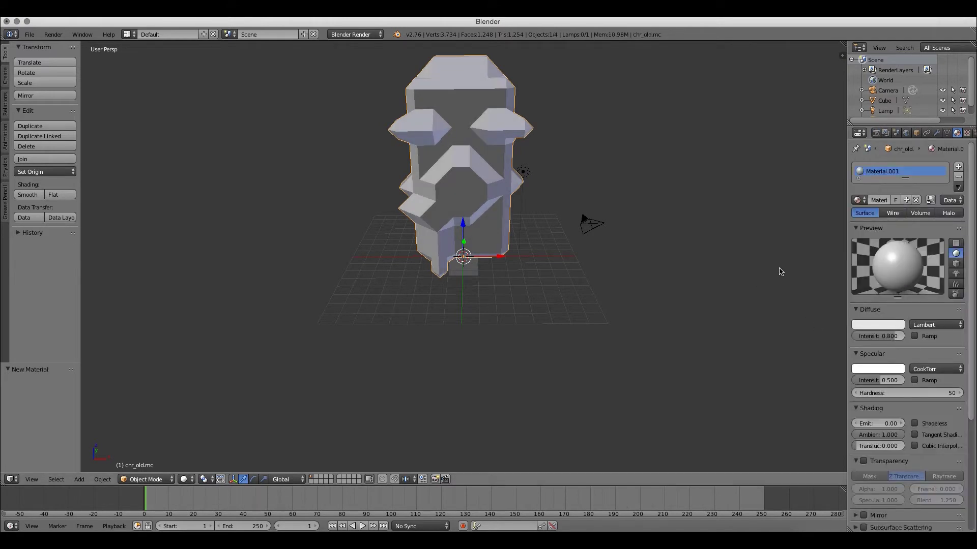
left_click(885, 325)
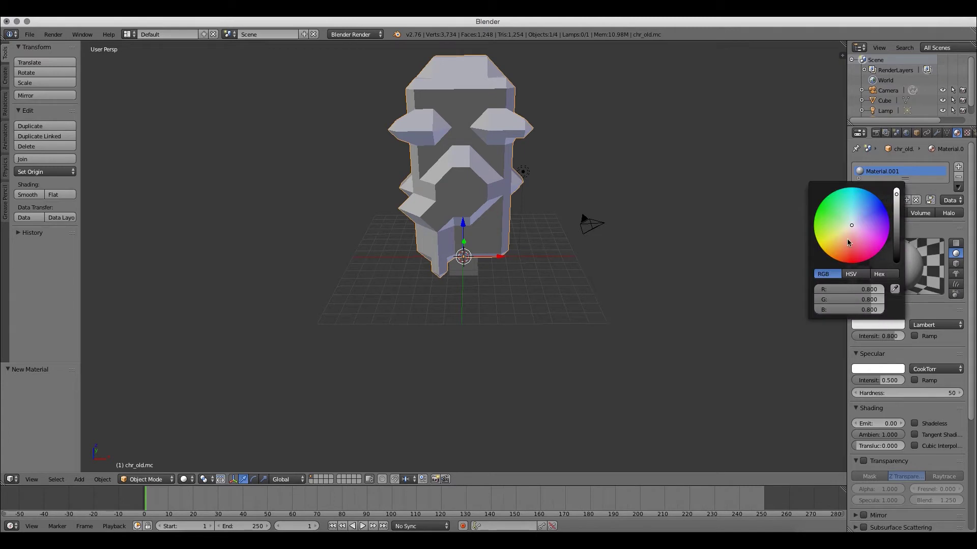
left_click_drag(848, 243, 875, 224)
left_click(667, 235)
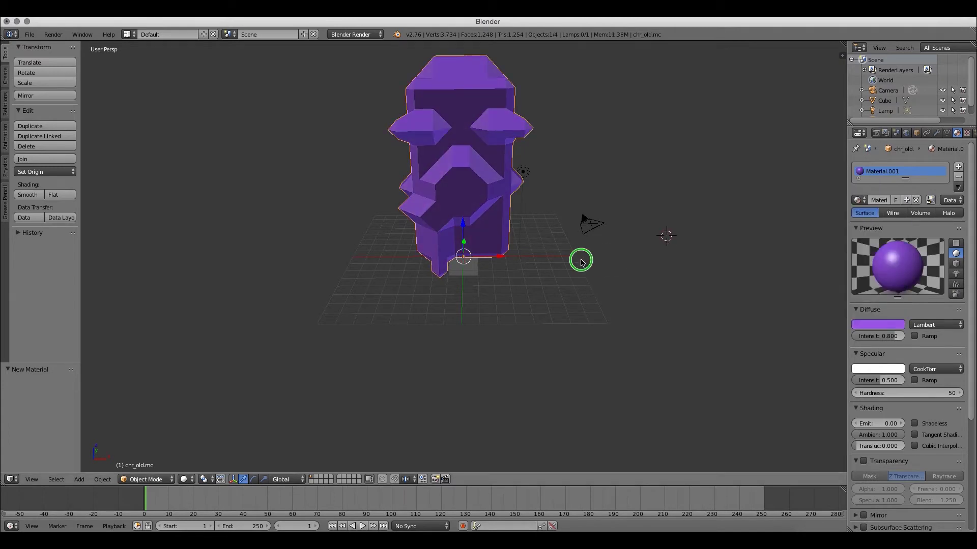
left_click(17, 22)
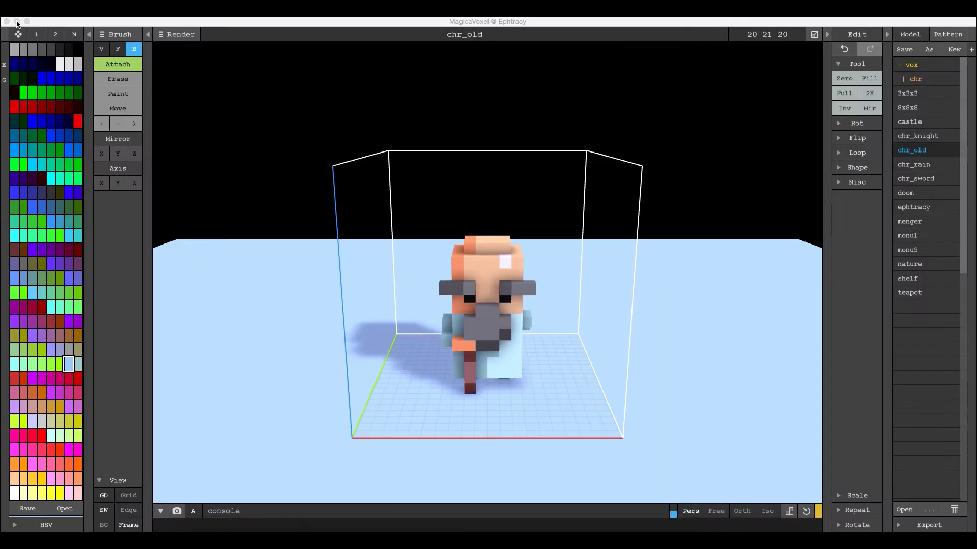
- Zoom into the viewport and reveal the L/C/P shape brush row
scroll(650, 218, "up", 2)
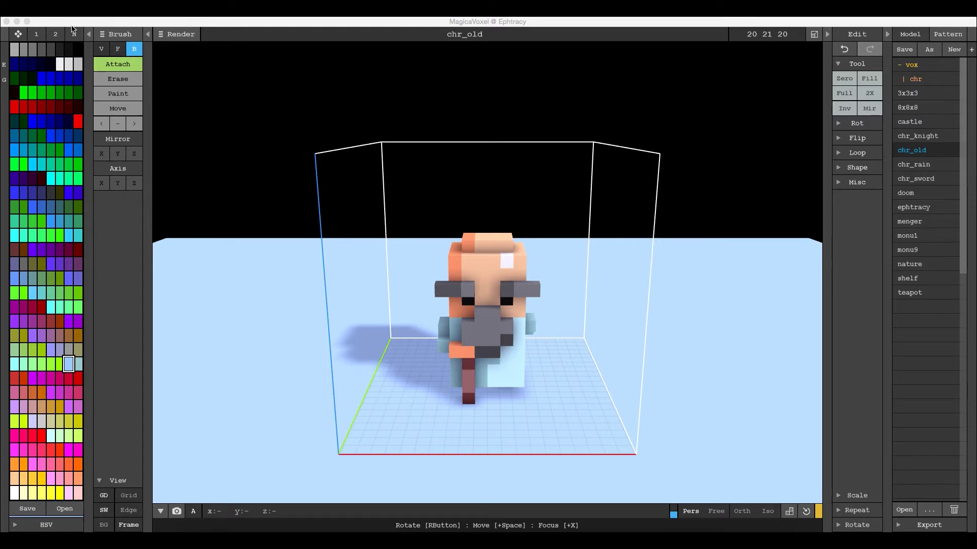
left_click(127, 35)
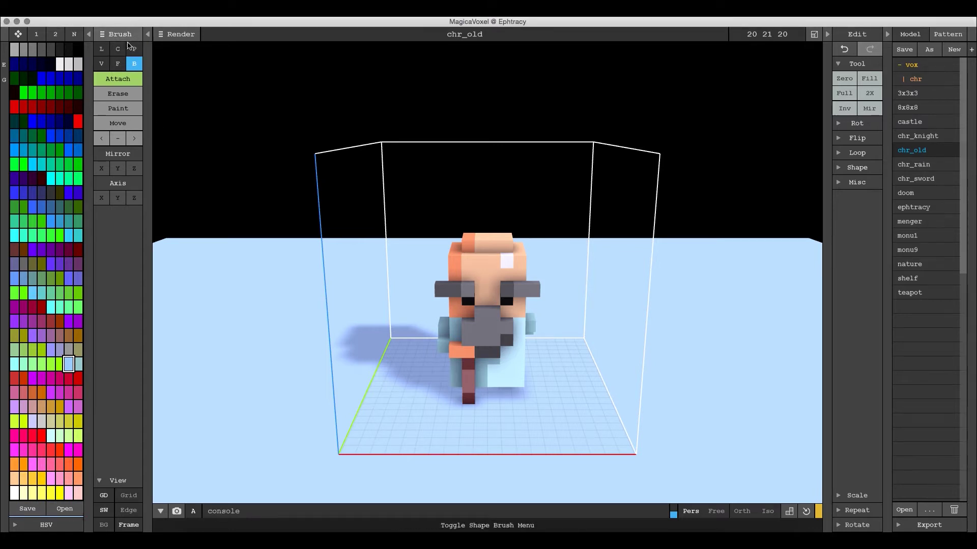
- With the Center brush, draw a square slab left and a round disc right of the character
left_click(118, 51)
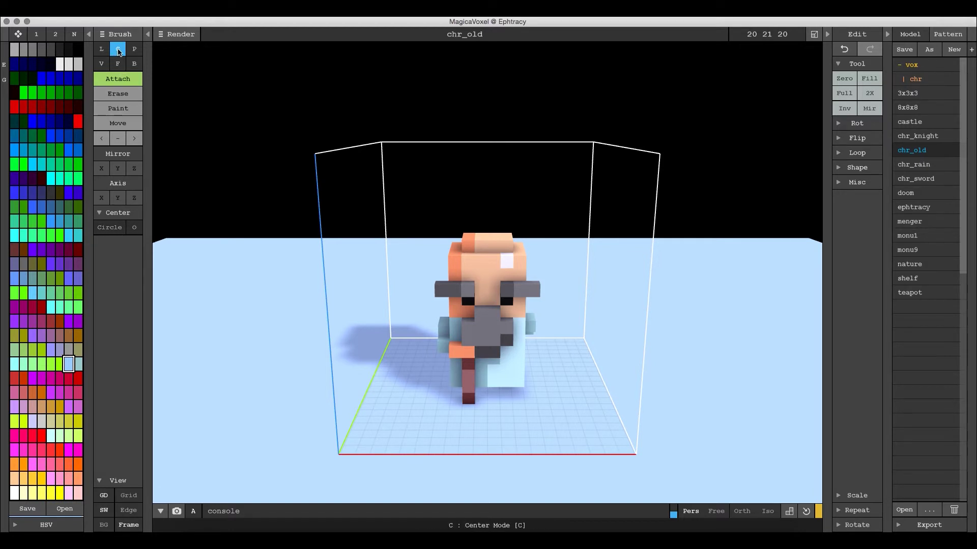
left_click(111, 228)
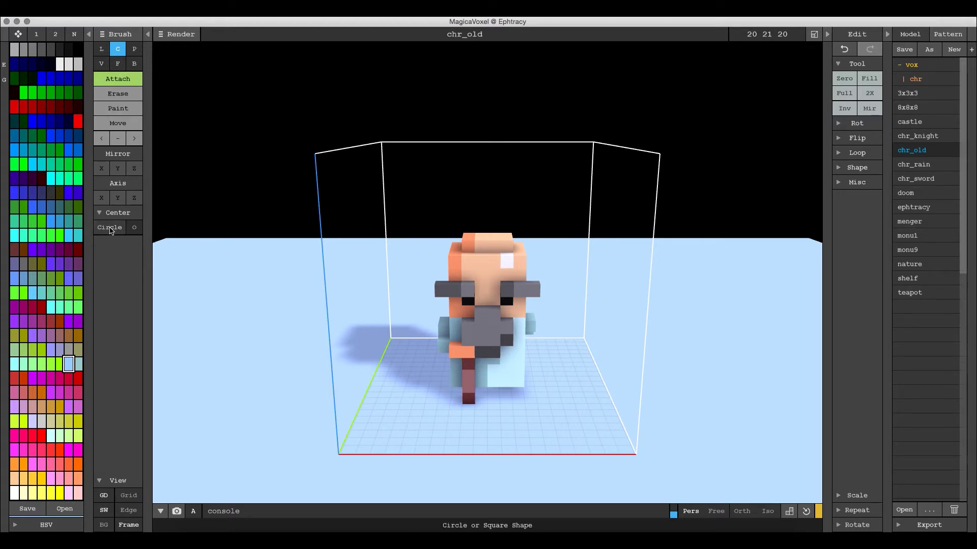
left_click_drag(410, 419, 448, 432)
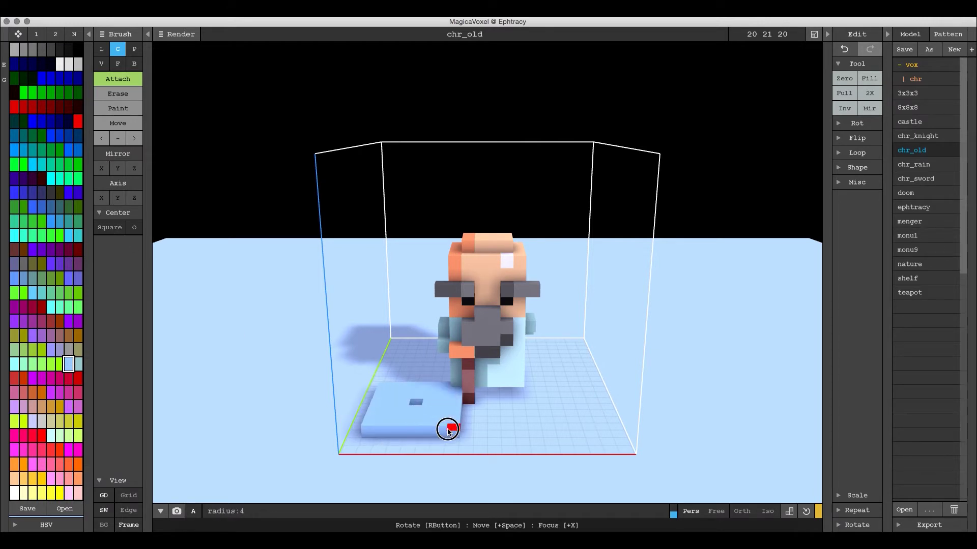
left_click(135, 227)
left_click_drag(557, 407, 577, 427)
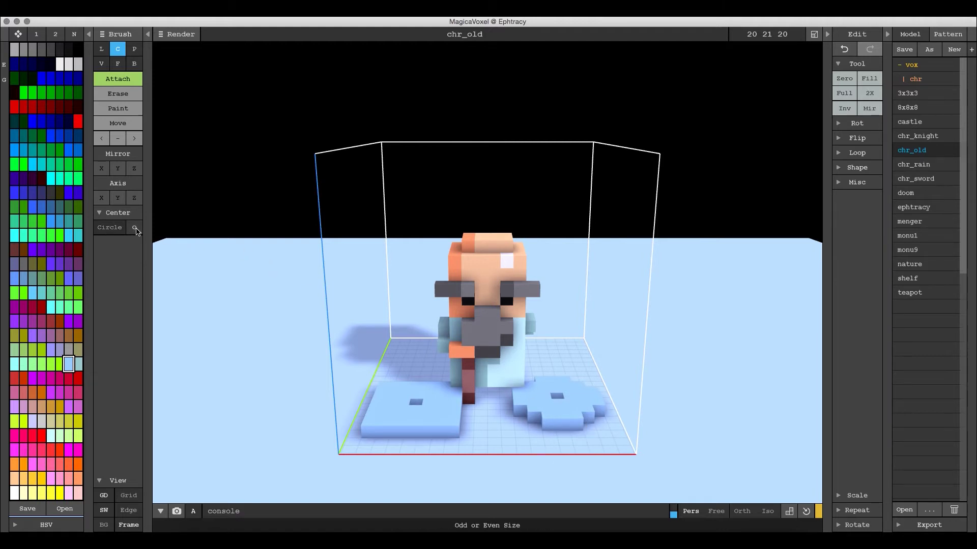
- Add an even-sized voxel patch in front of the character and pick Pattern brush mode
left_click(135, 229)
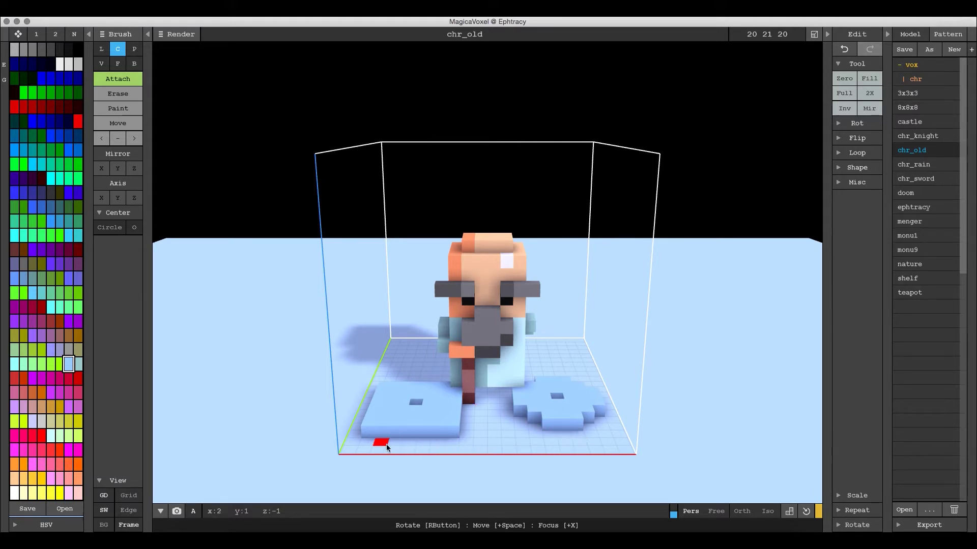
left_click(134, 228)
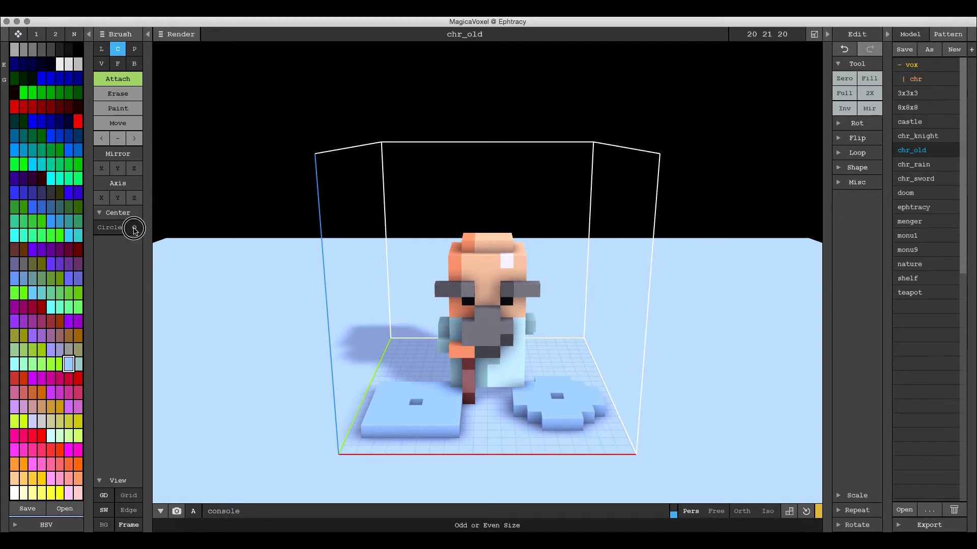
left_click(502, 442)
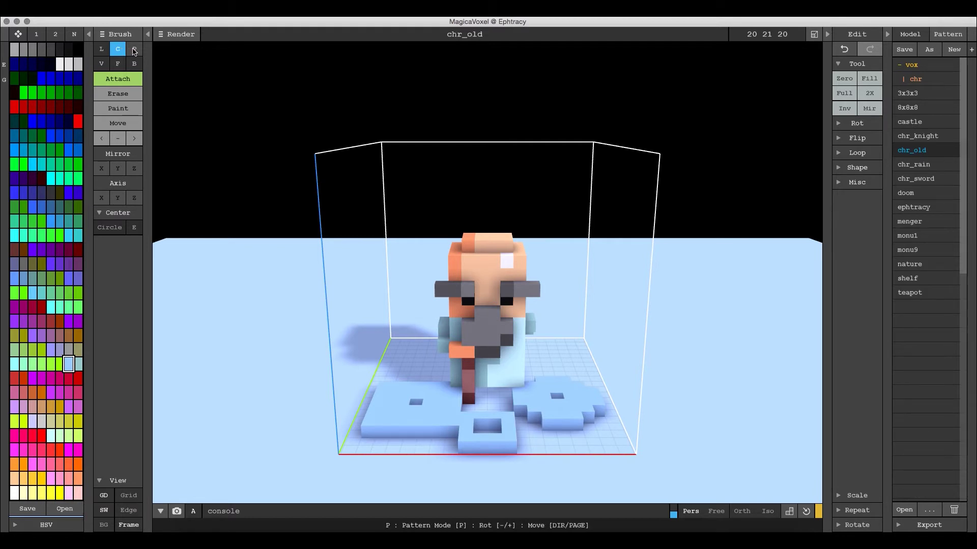
left_click(134, 49)
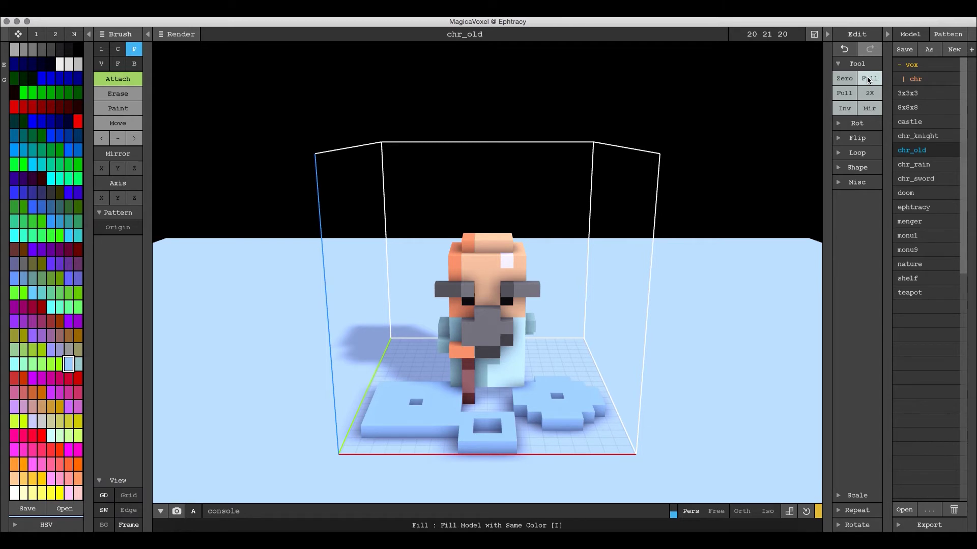
- Empty the model and choose chr_old as the pattern to stamp
left_click(844, 78)
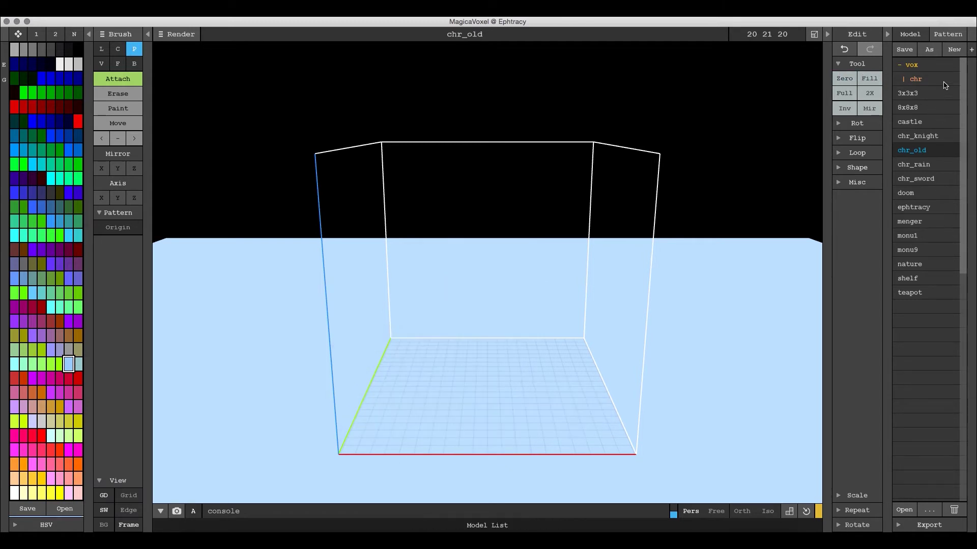
left_click(948, 33)
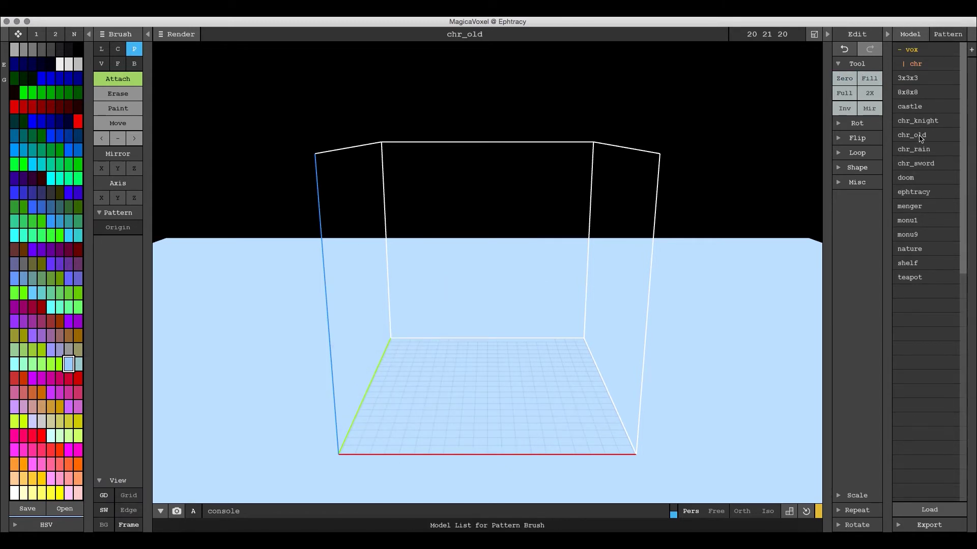
left_click(920, 137)
- Stamp four chr_old copies, two at the back and two at the front, and set pattern colouring to Palette
left_click(439, 349)
left_click(543, 345)
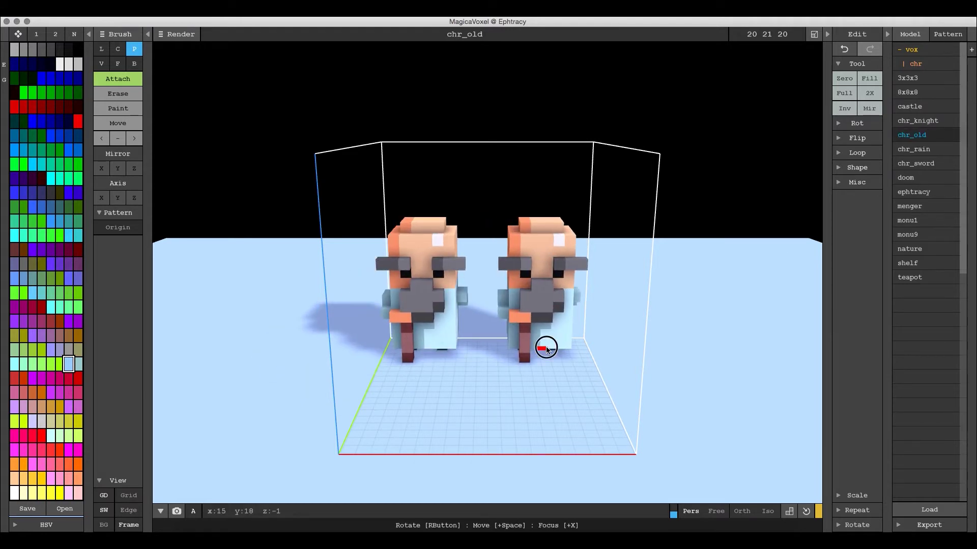
left_click(427, 426)
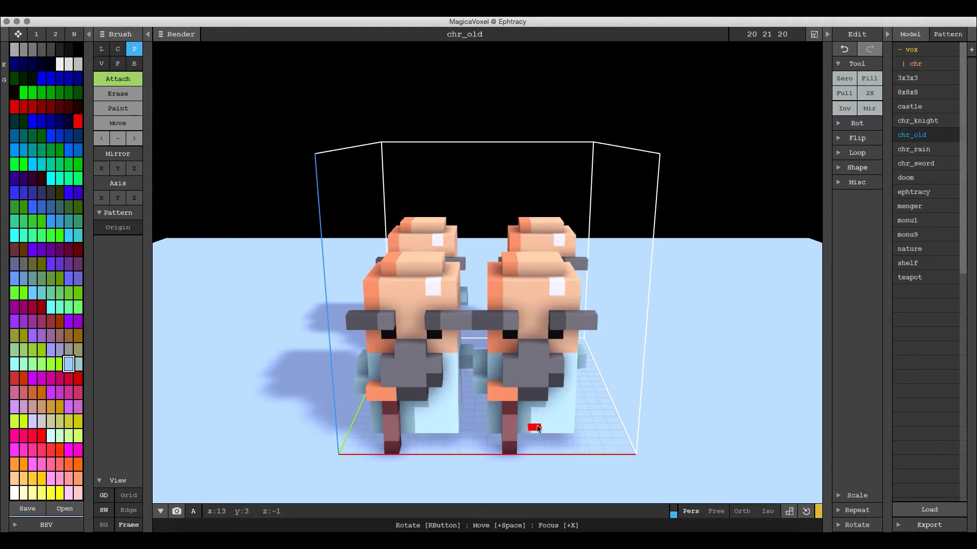
left_click(546, 427)
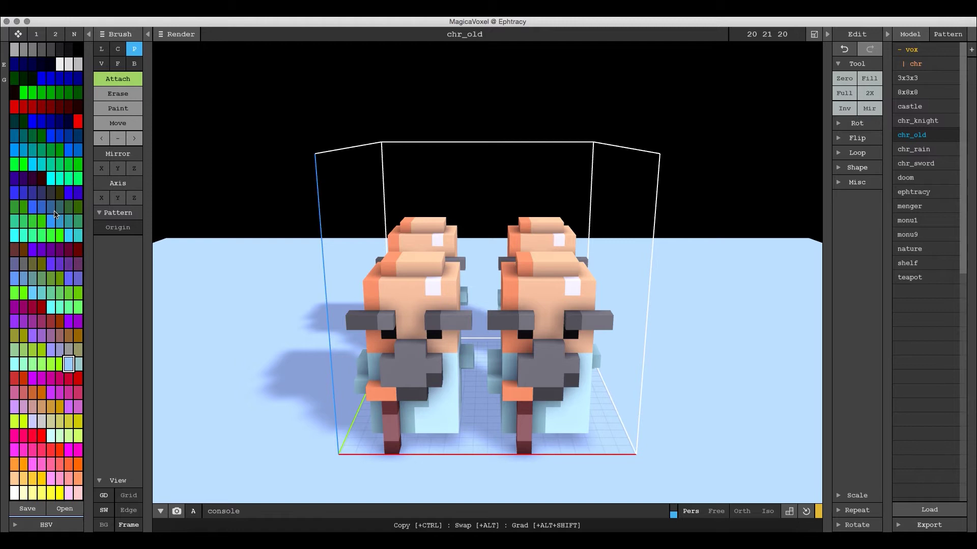
left_click(121, 228)
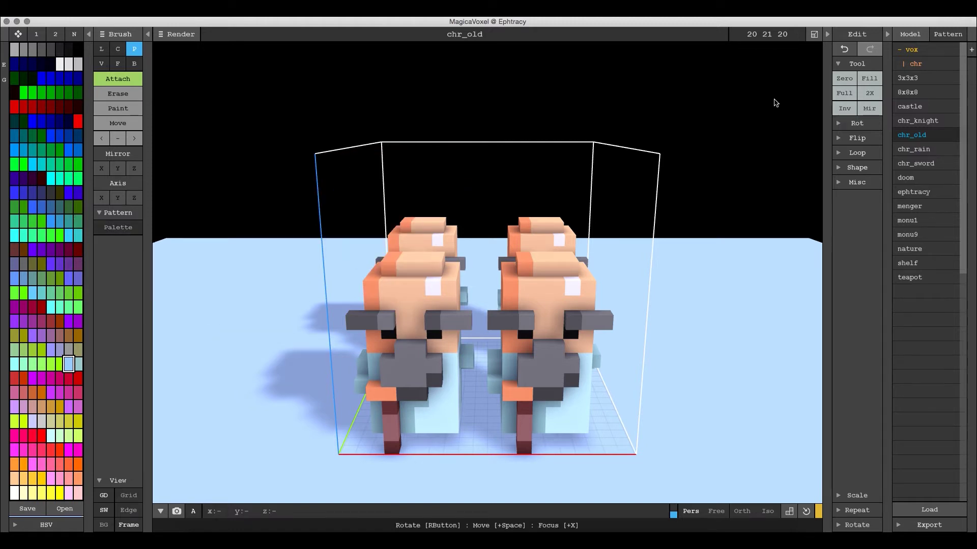
- Clear the characters, test a blue stamp and undo it, then restore Origin pattern colours
left_click(845, 78)
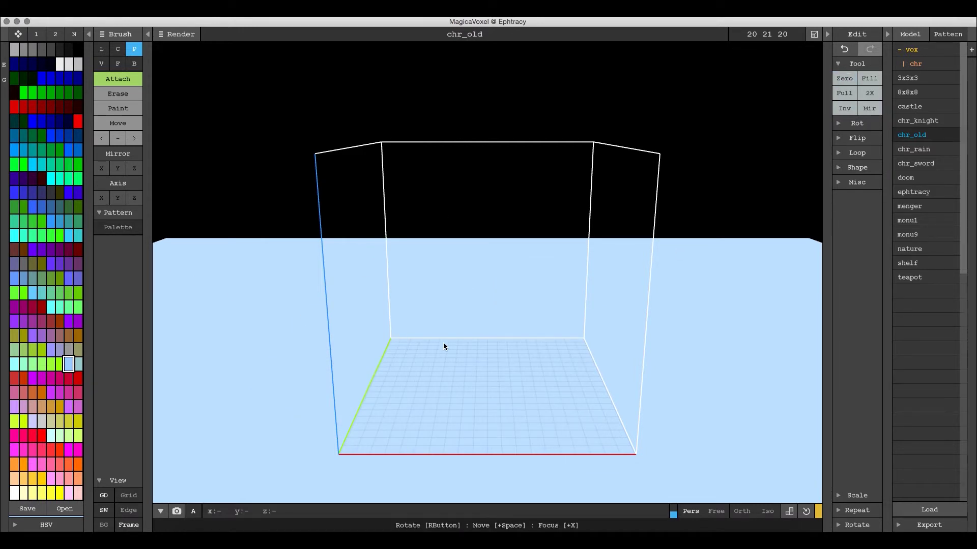
left_click(59, 193)
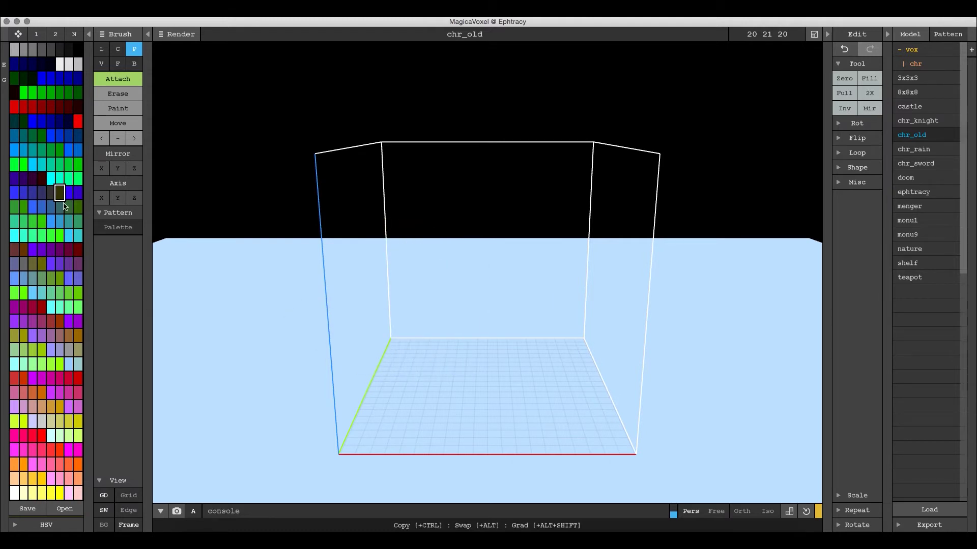
left_click(45, 122)
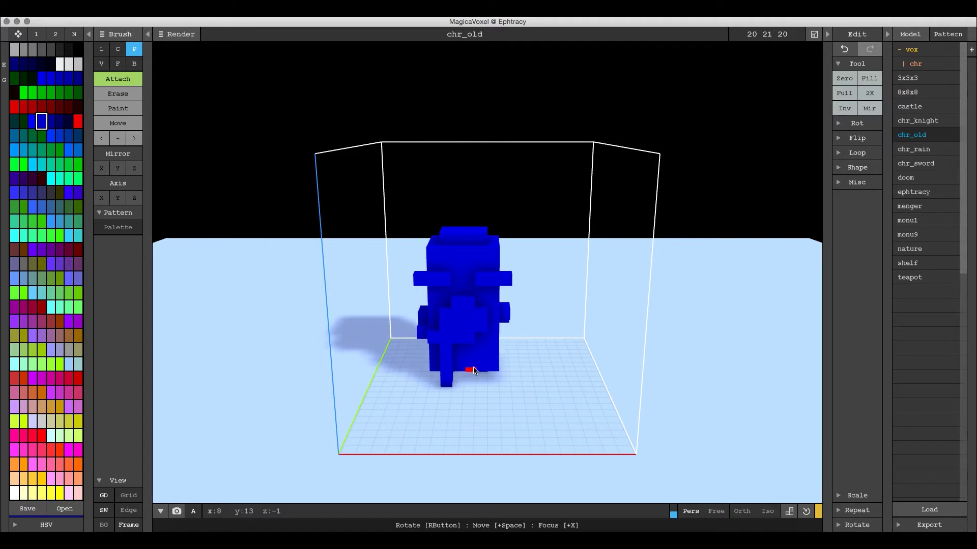
left_click(473, 370)
key("ctrl+z")
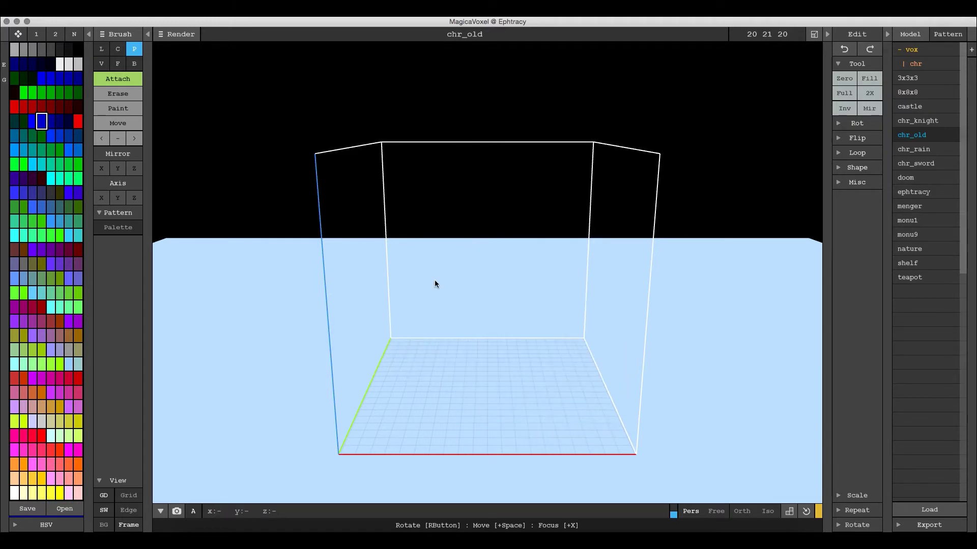
left_click(120, 229)
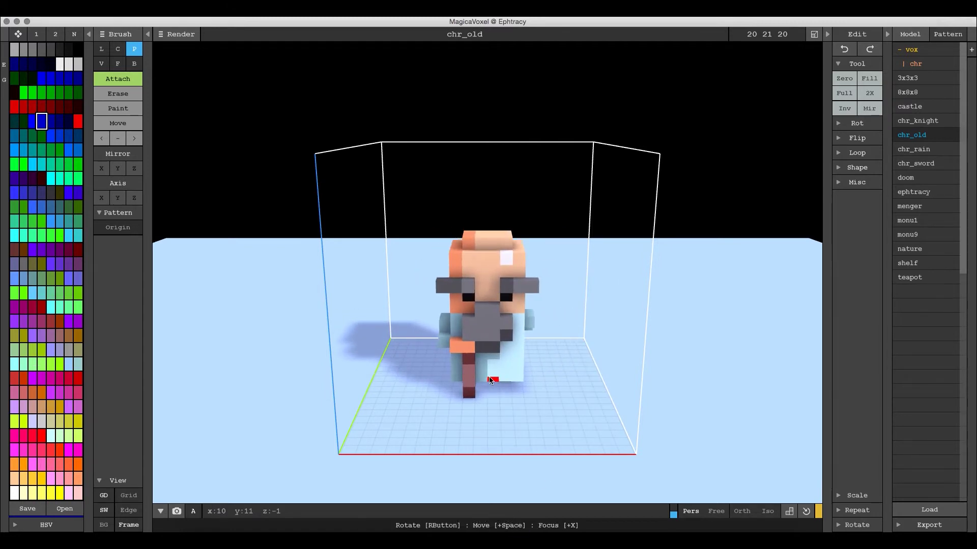
left_click(101, 139)
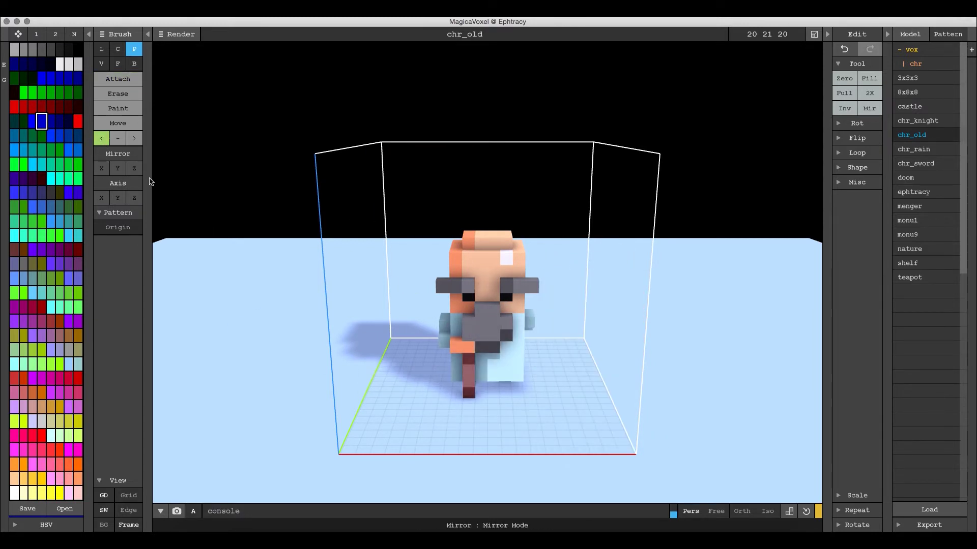
scroll(299, 232, "up", 1)
left_click(479, 264)
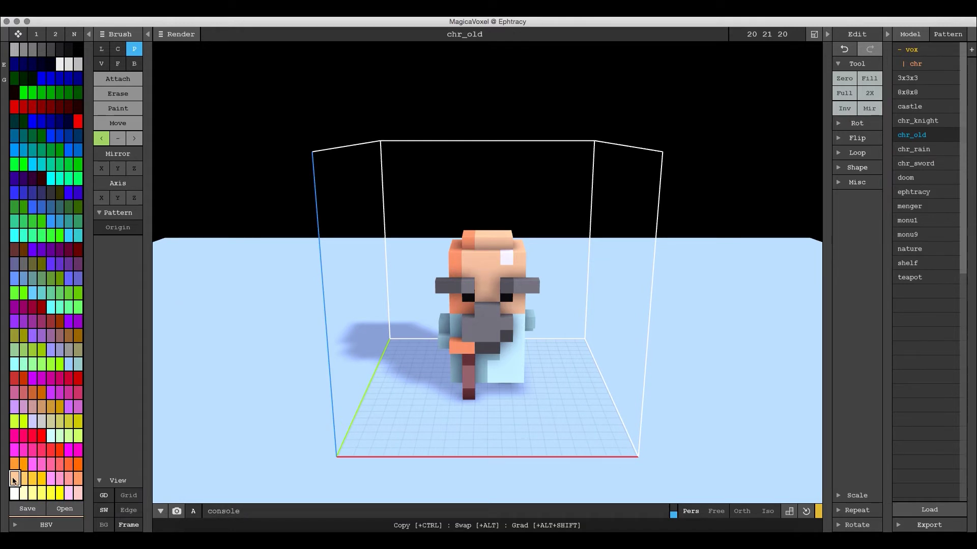
left_click(480, 336)
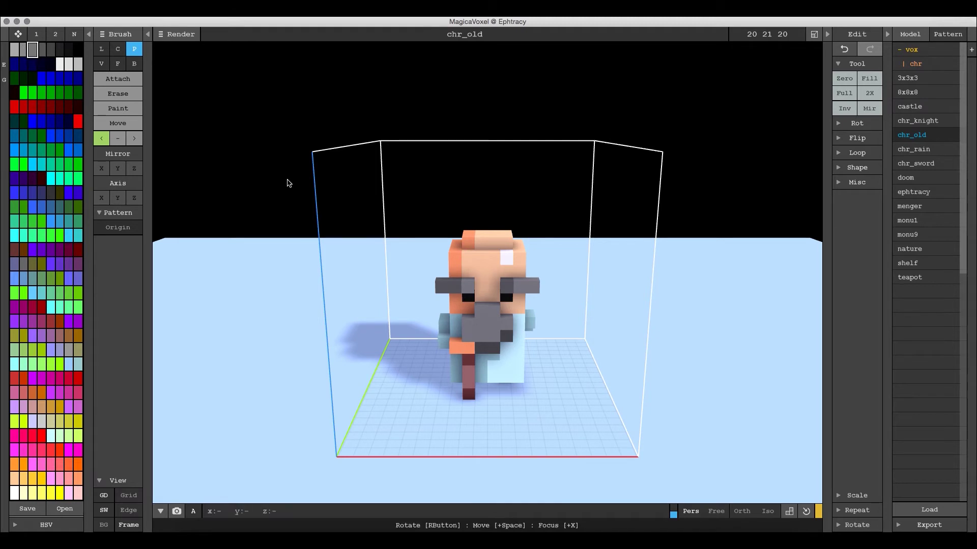
left_click(500, 365)
left_click(846, 80)
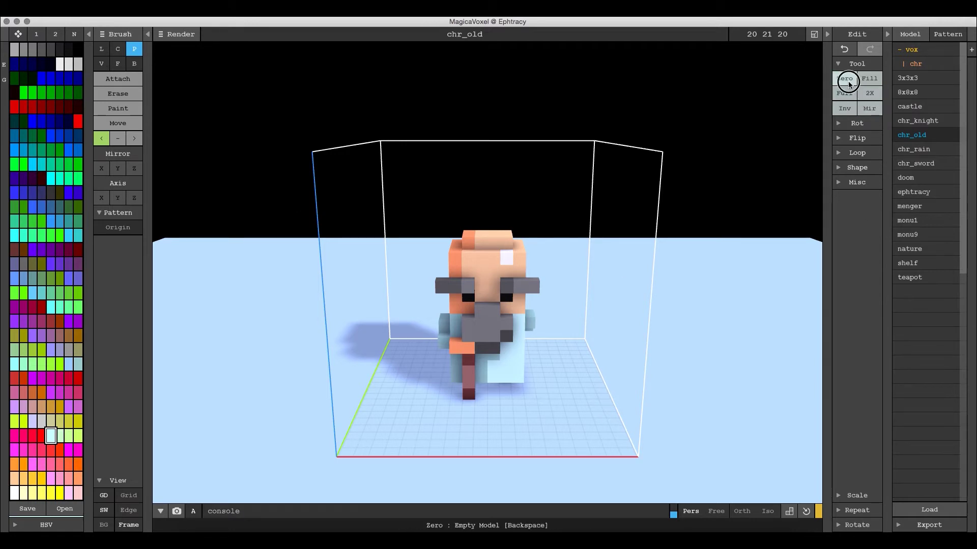
left_click(111, 84)
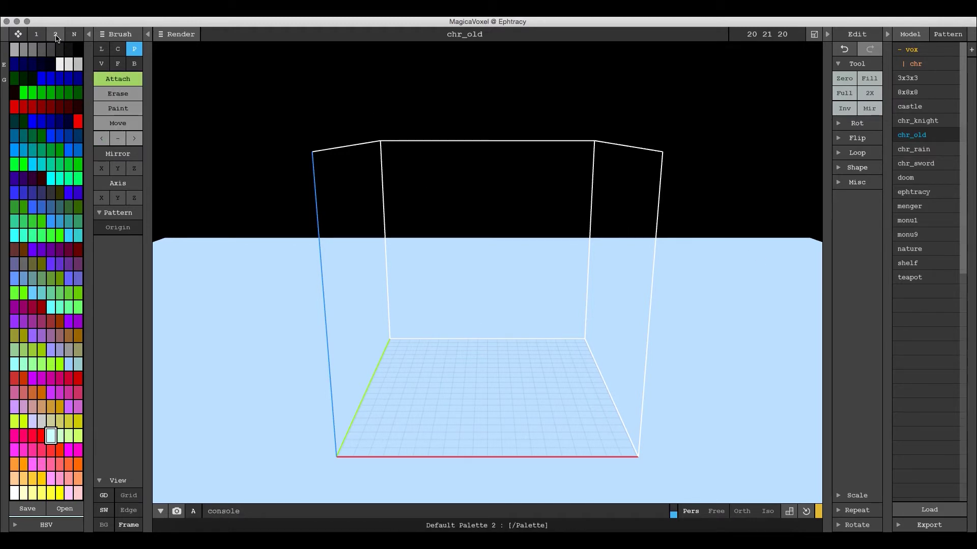
left_click(36, 34)
key("ctrl+z")
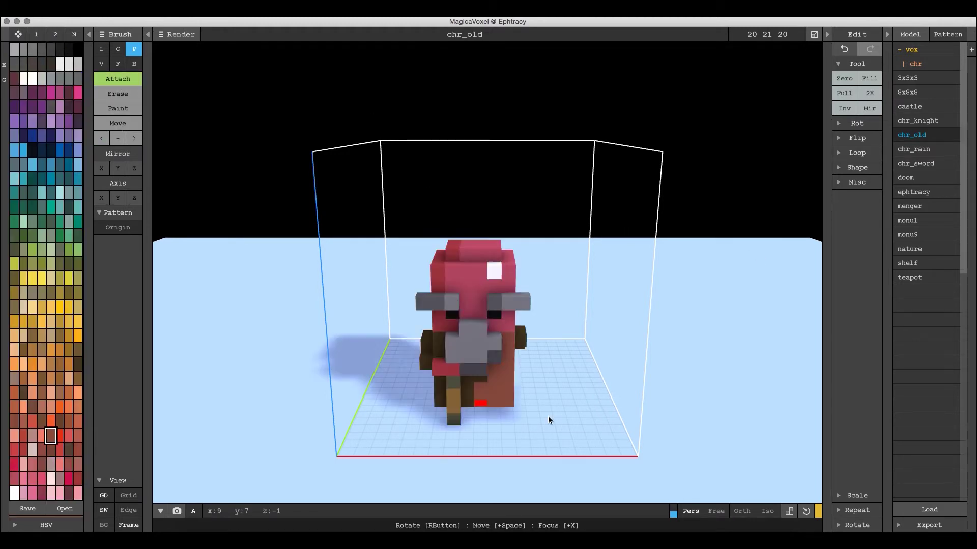
left_click(515, 387)
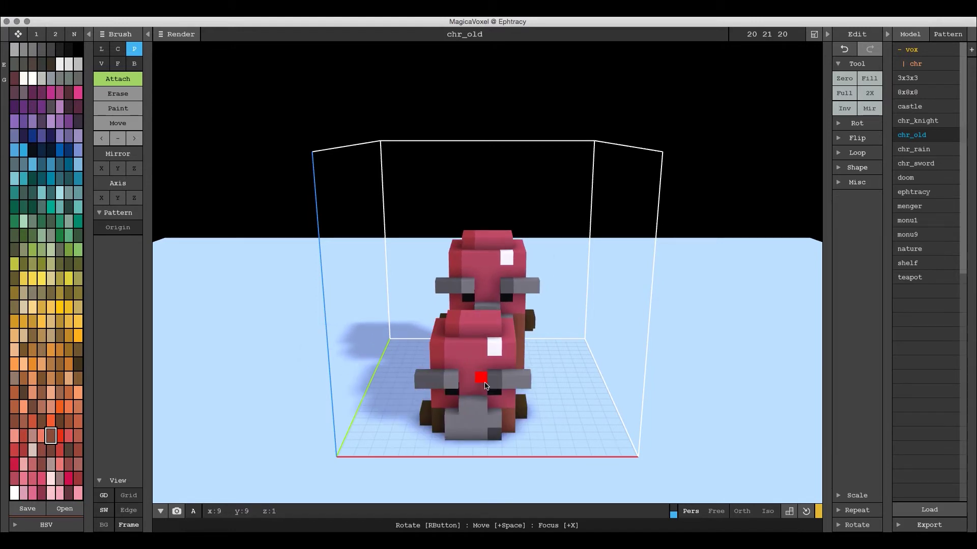
key("ctrl+z")
left_click(101, 138)
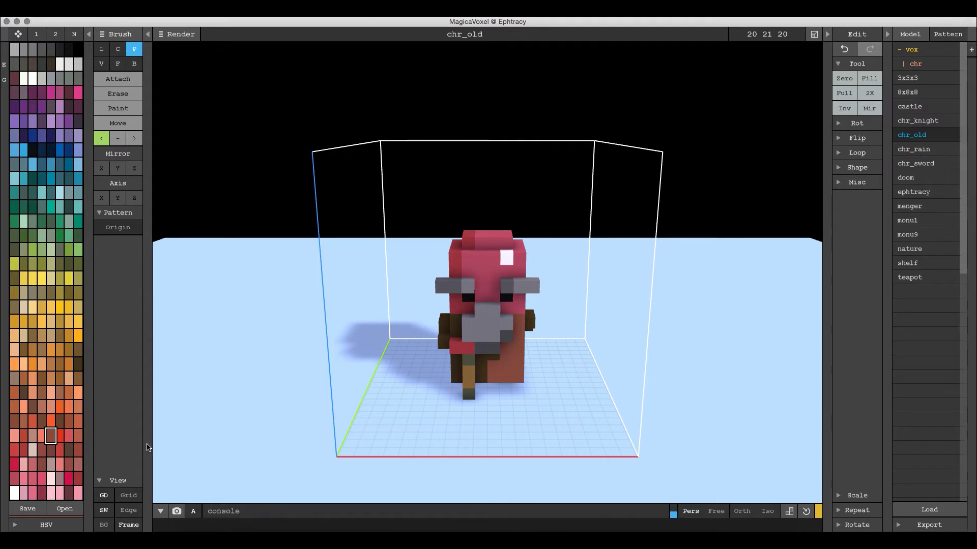
left_click(484, 283, "alt")
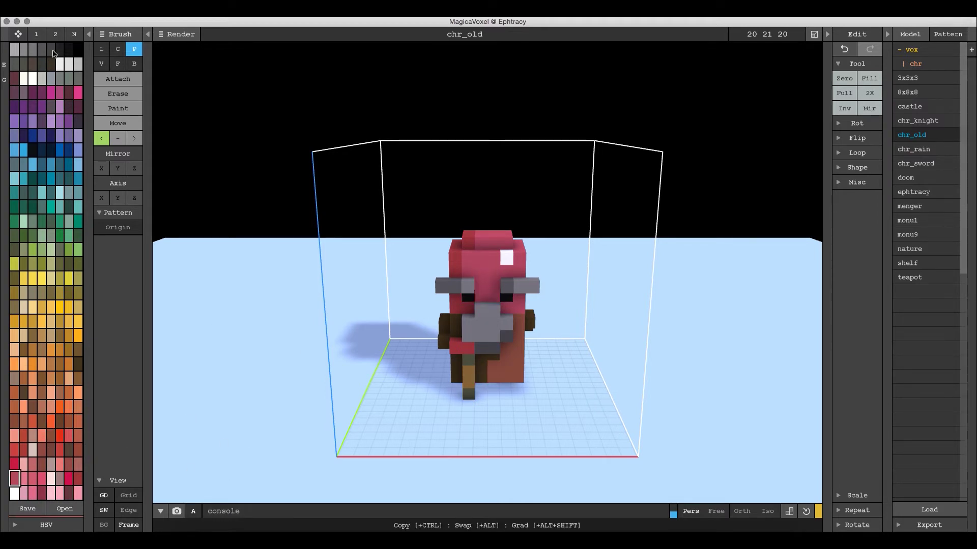
left_click(25, 34)
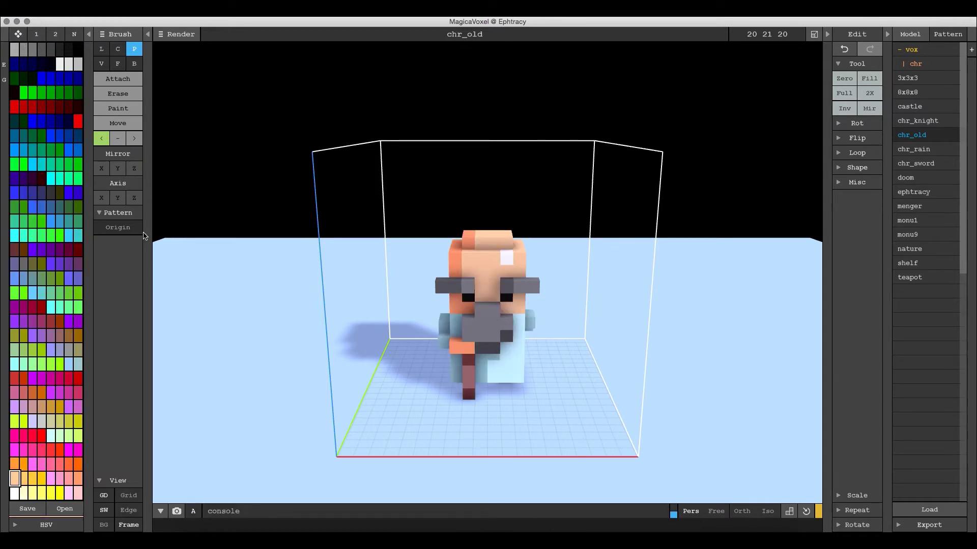
left_click(117, 228)
left_click(60, 221)
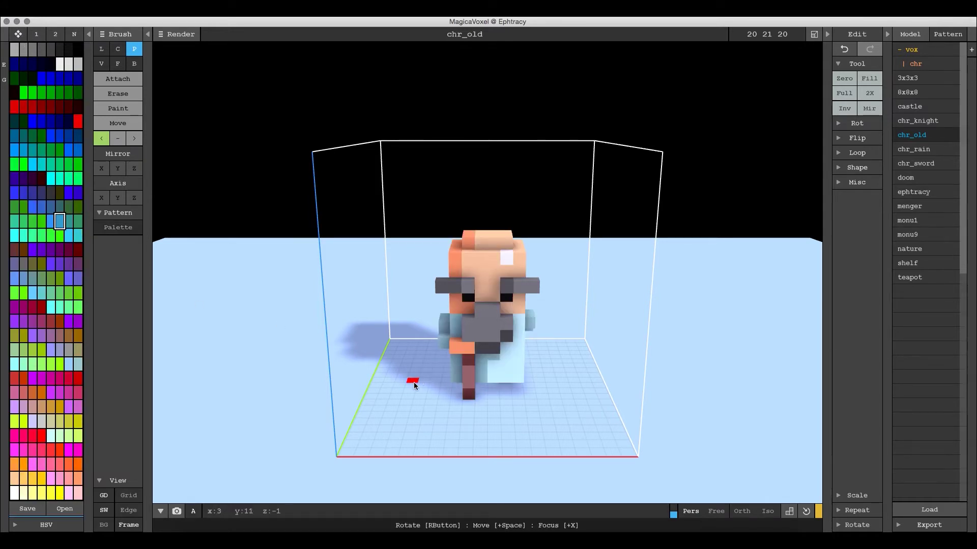
left_click(122, 79)
mouse_move(346, 336)
left_mouse_down()
mouse_move(407, 433)
mouse_move(429, 420)
left_mouse_up()
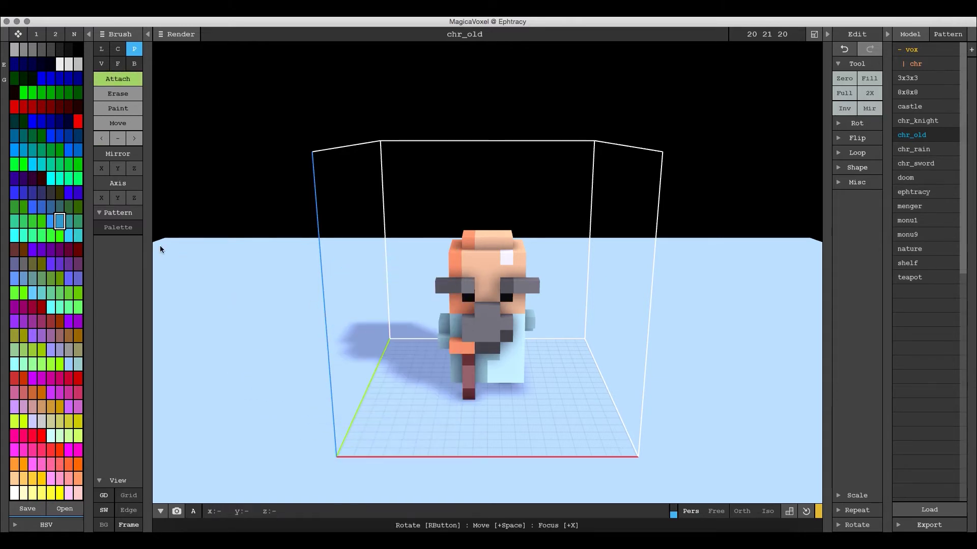
left_click(136, 233)
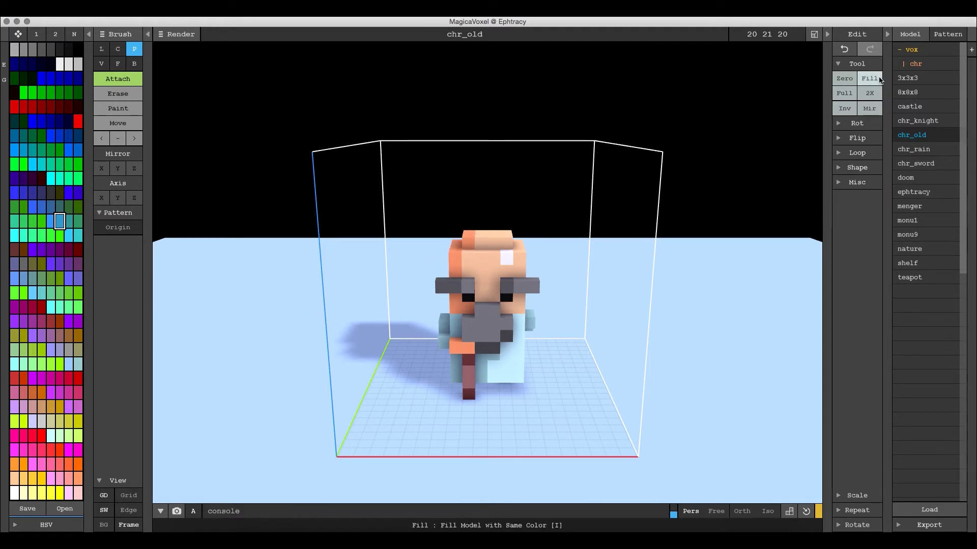
- Fill the volume with a solid blue cube and paint the character onto its front face
left_click(880, 80)
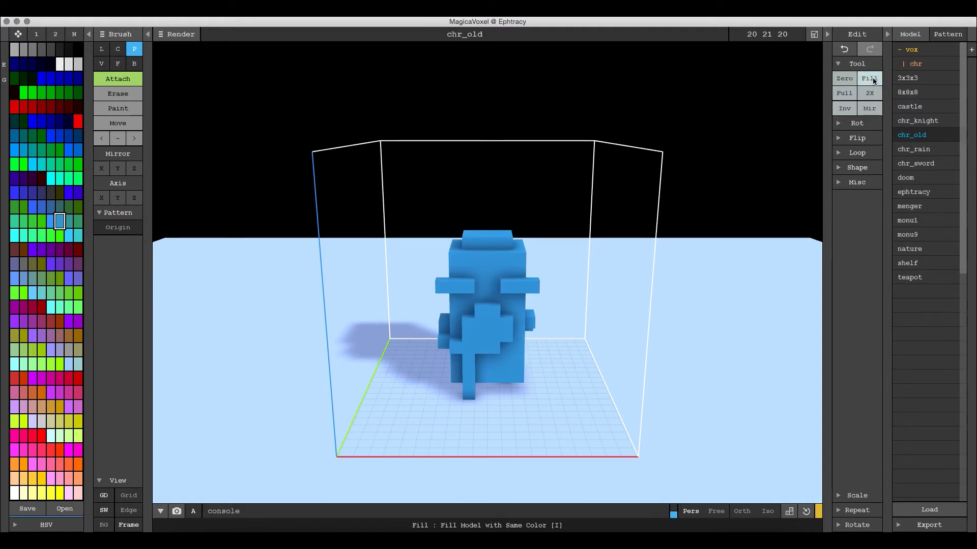
left_click(844, 78)
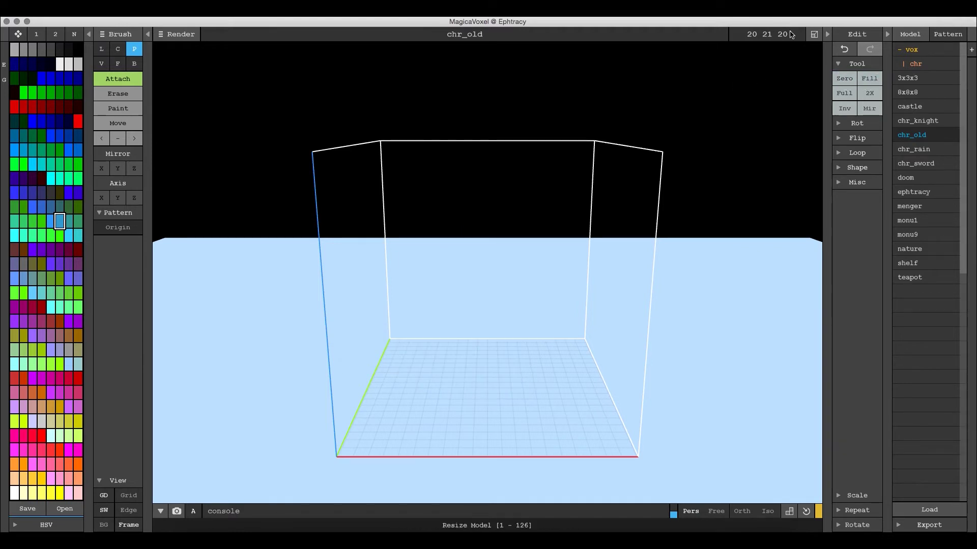
left_click(844, 93)
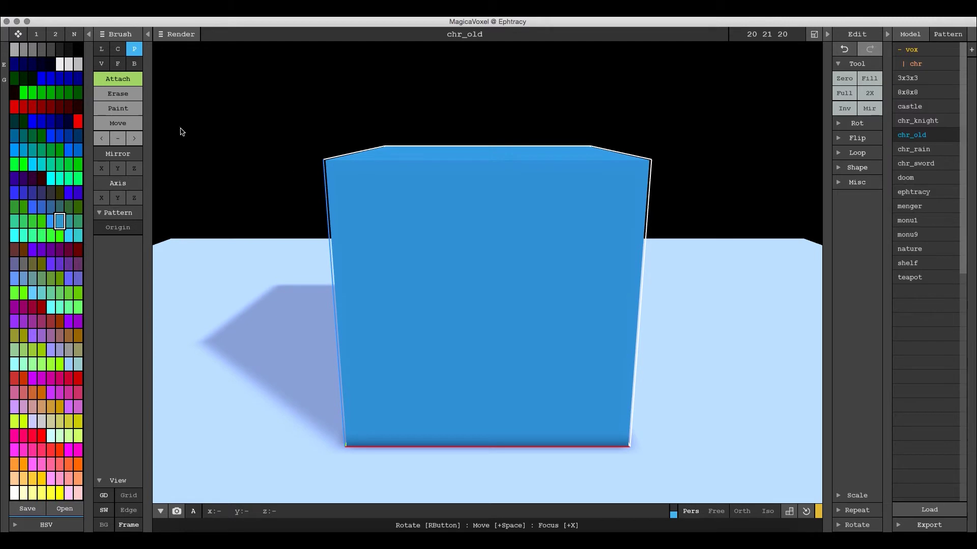
left_click(118, 109)
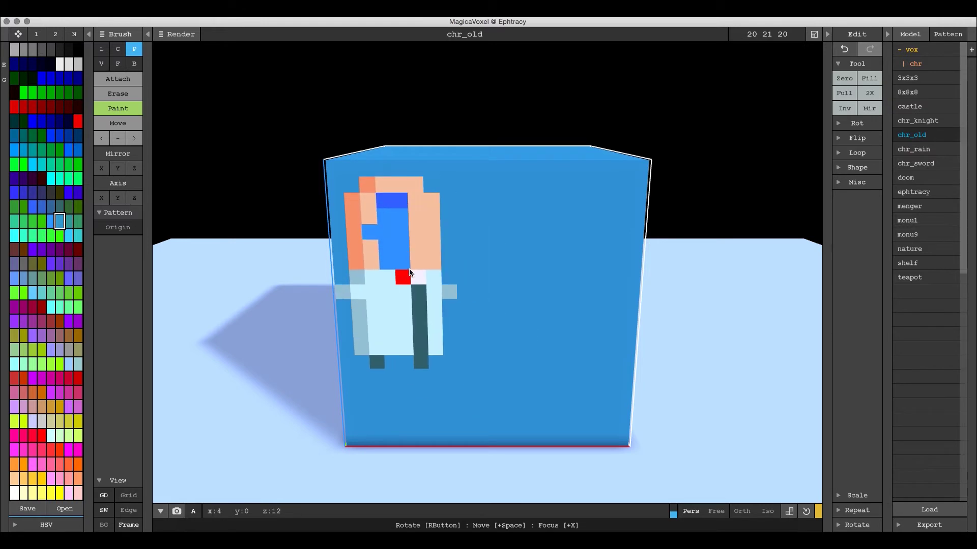
left_click(409, 273)
- Switch to erasing and carve a deep cavity into the cube's top face
mouse_move(663, 309)
right_mouse_down()
mouse_move(620, 305)
mouse_move(636, 315)
right_mouse_up()
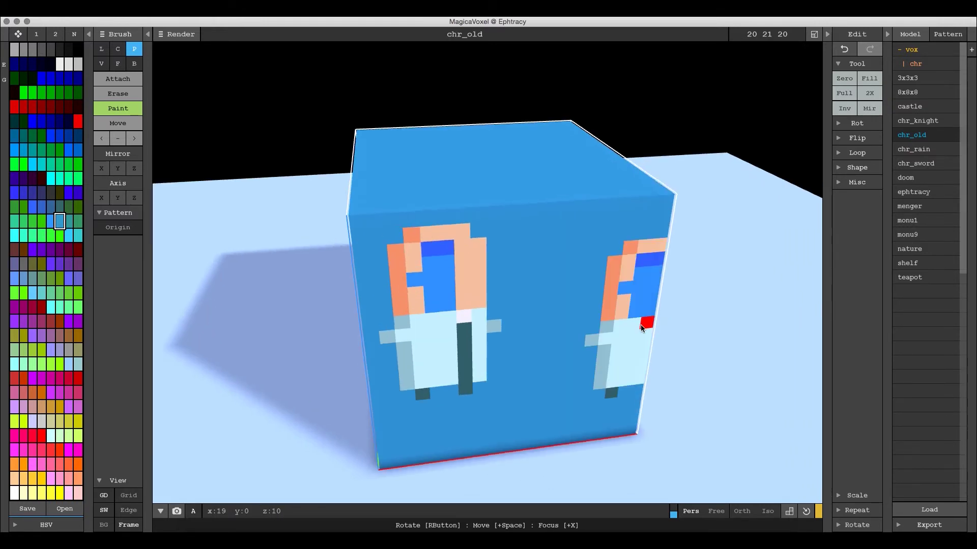
left_click(123, 93)
mouse_move(583, 277)
right_mouse_down()
mouse_move(571, 253)
mouse_move(431, 298)
right_mouse_up()
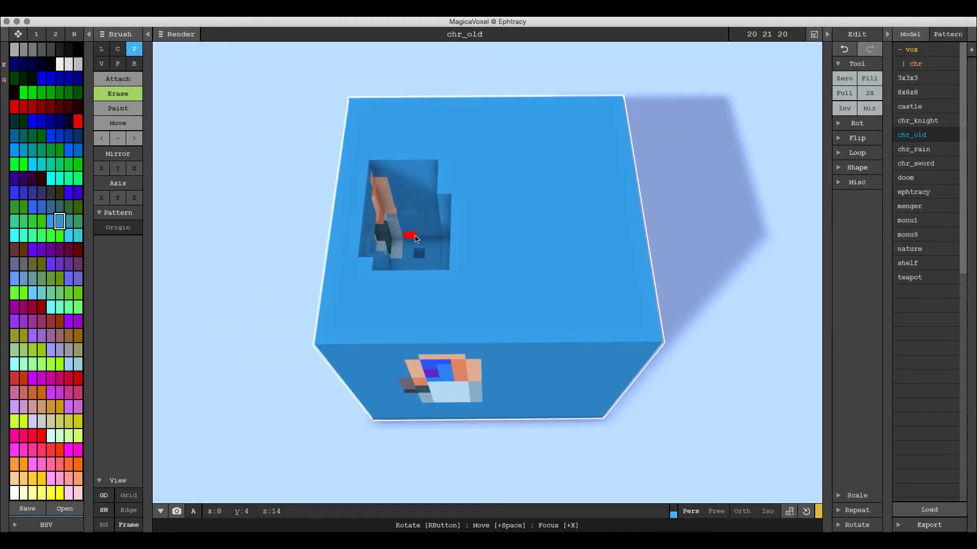
mouse_move(415, 239)
left_mouse_down()
mouse_move(481, 277)
mouse_move(522, 261)
mouse_move(395, 283)
mouse_move(421, 263)
mouse_move(485, 286)
mouse_move(497, 273)
mouse_move(472, 245)
mouse_move(459, 271)
mouse_move(500, 282)
mouse_move(430, 297)
left_mouse_up()
mouse_move(429, 297)
right_mouse_down()
mouse_move(526, 262)
mouse_move(501, 275)
right_mouse_up()
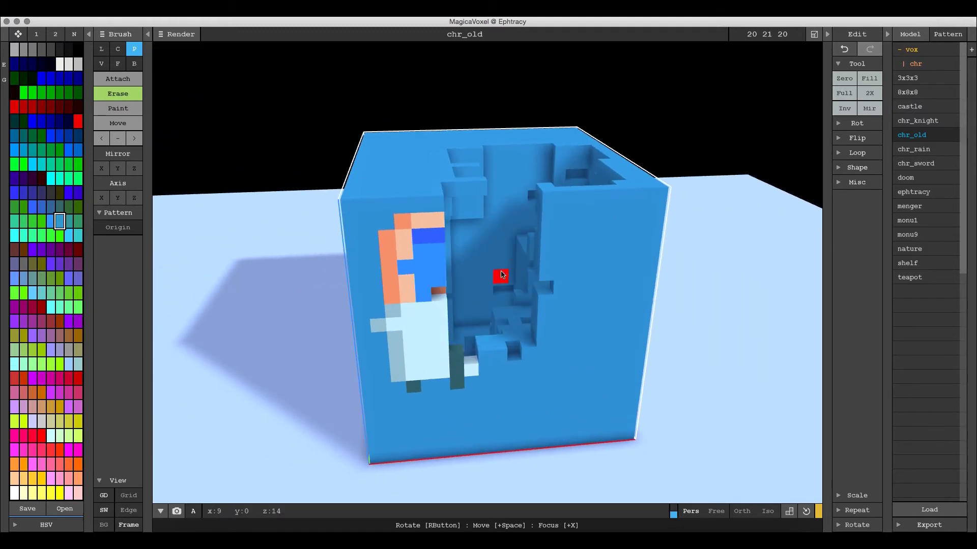
- Try monu1 and nature as brush patterns, then settle on shelf
left_click(901, 222)
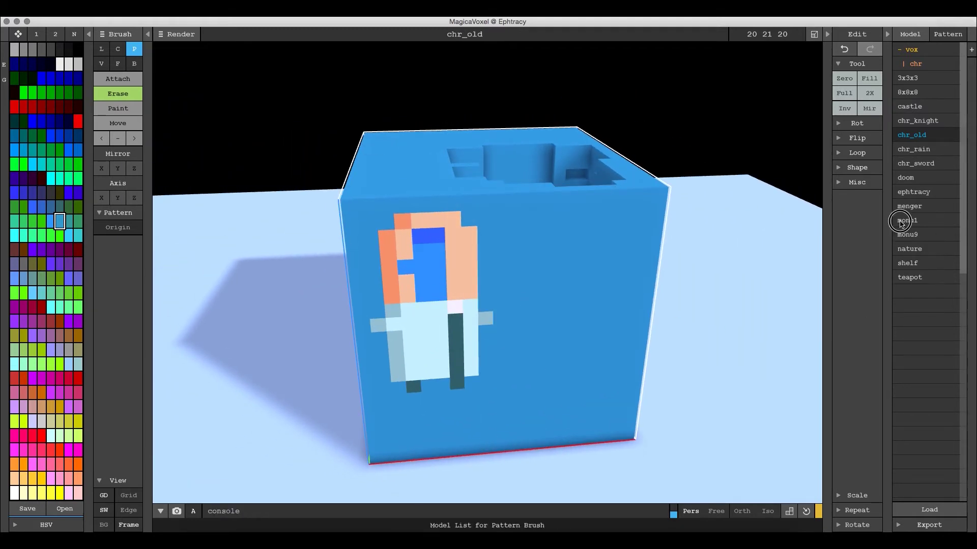
right_click_drag(583, 324, 612, 338)
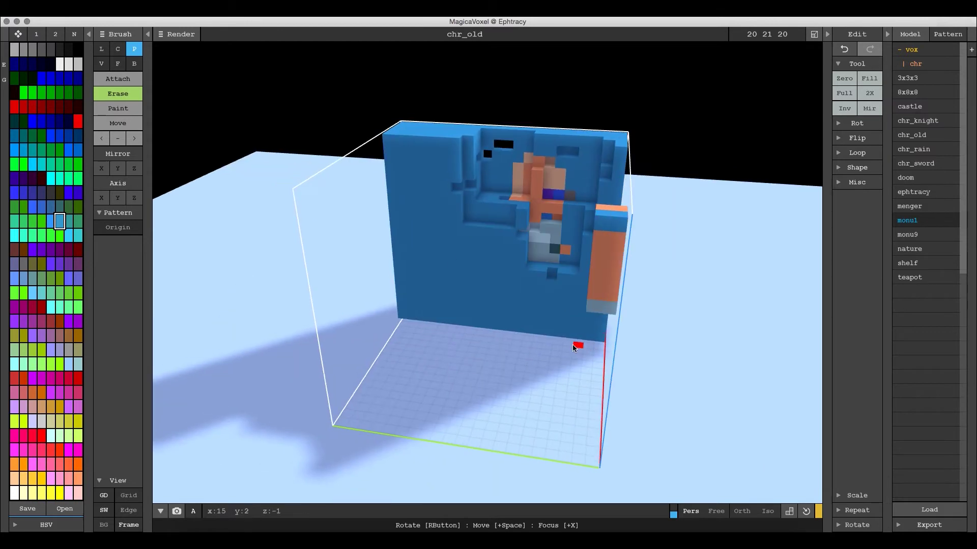
left_click(913, 249)
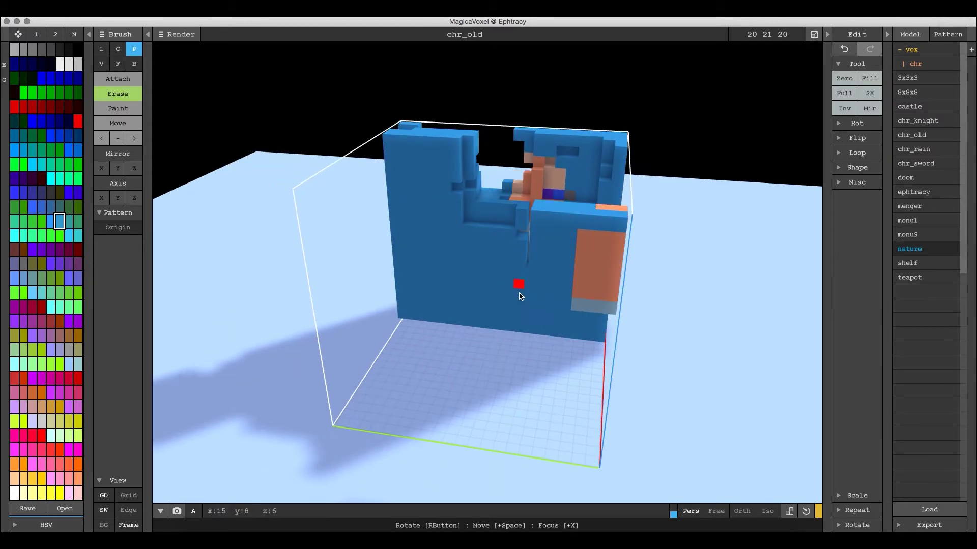
left_click(937, 264)
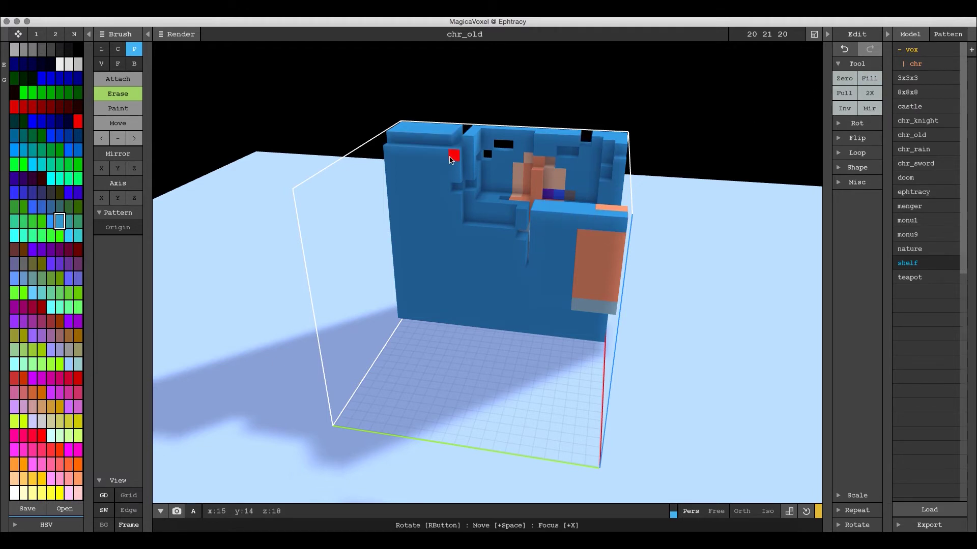
- Clear every voxel and switch the brush to adding plain voxels
left_click(843, 80)
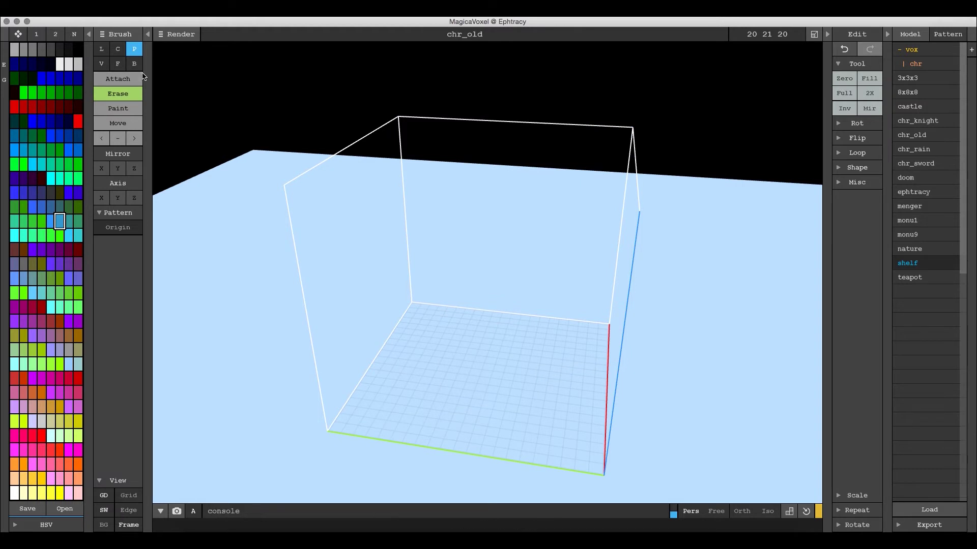
left_click(101, 64)
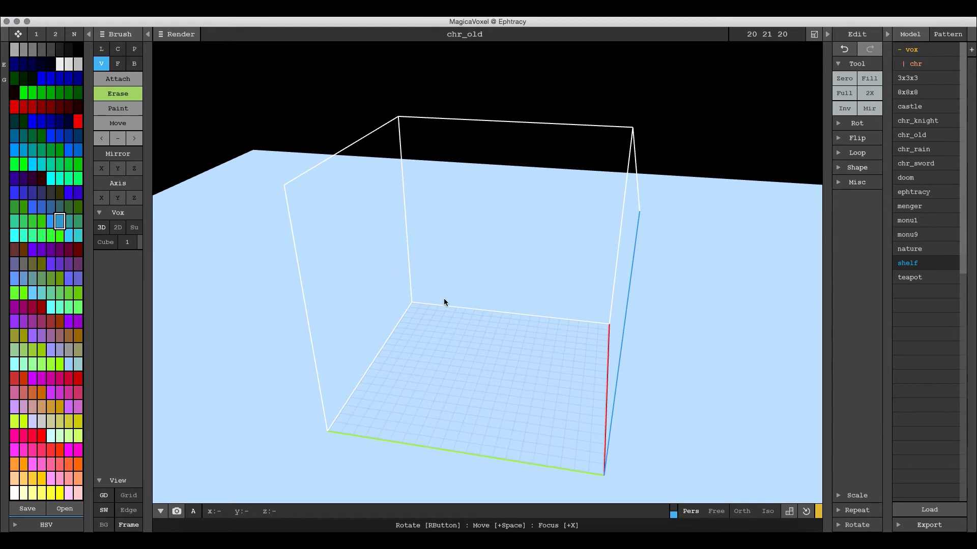
left_click(105, 242)
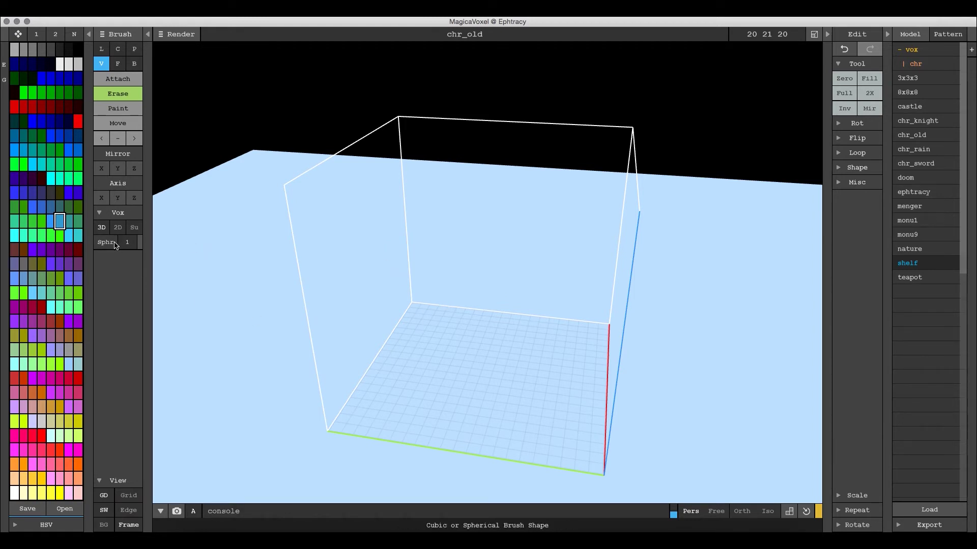
left_click(120, 244)
left_click(125, 243)
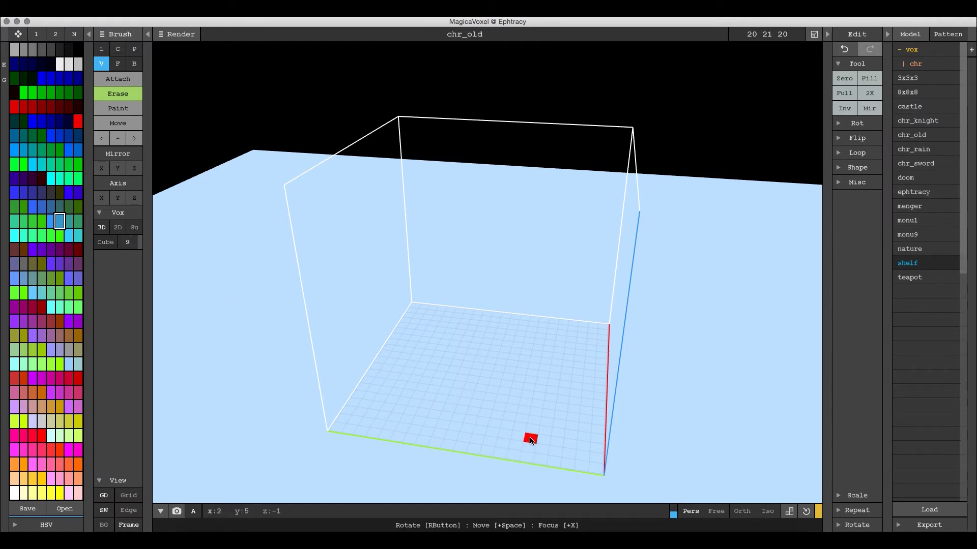
left_click(131, 78)
left_click(472, 352)
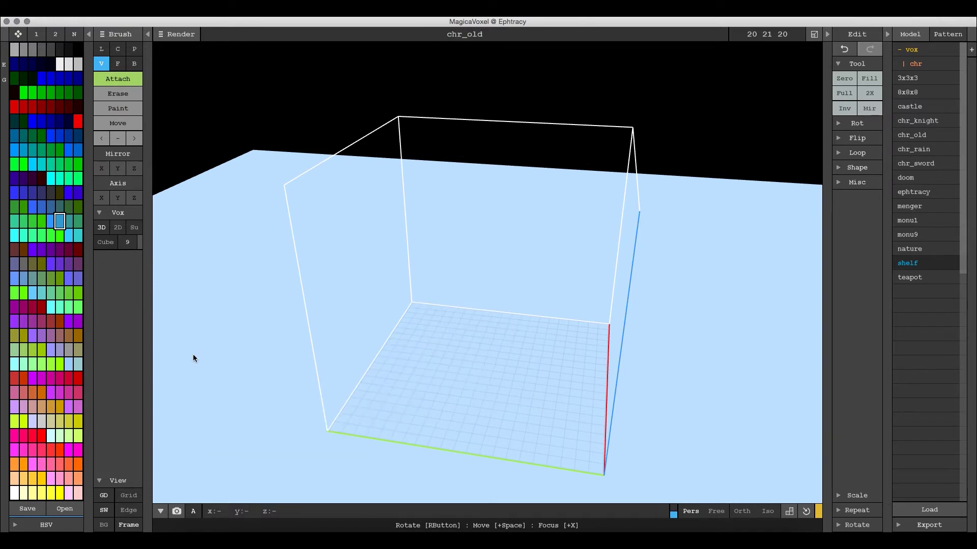
- Set a 3D sphere brush of size 16 and resize the model to 126×126×126
left_click(106, 242)
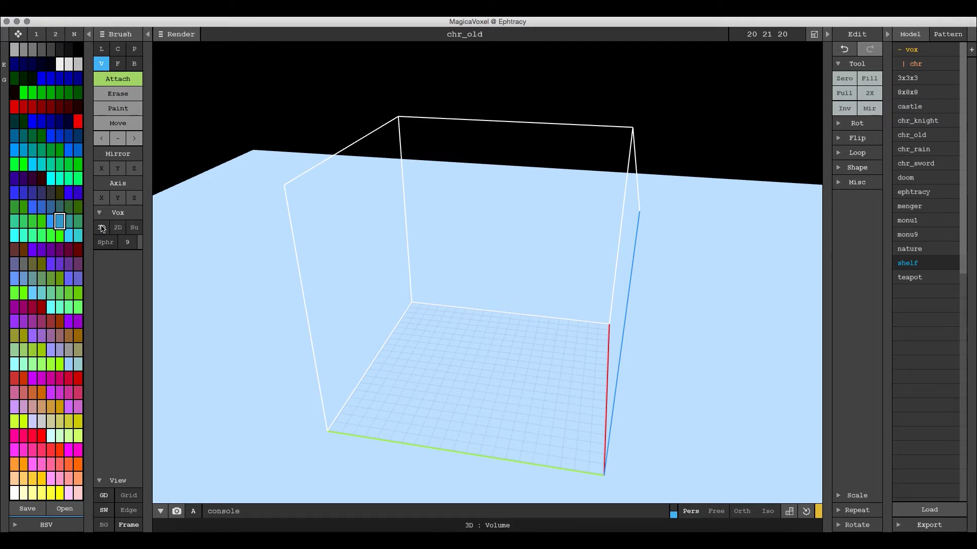
left_click(116, 229)
left_click(125, 229)
left_click(137, 245)
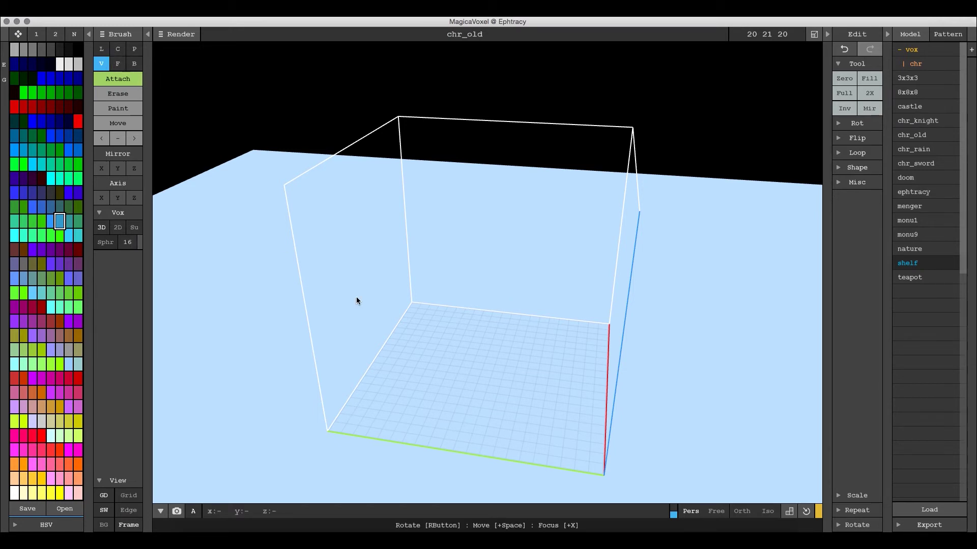
left_click(752, 37)
- Resize the model to 126 and set the sphere brush size to 32
type("126")
key("Return")
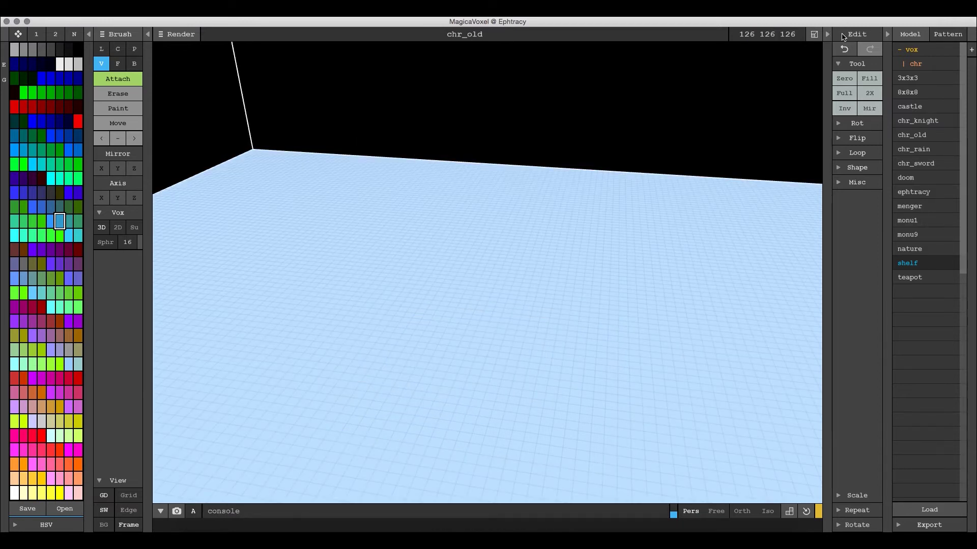
scroll(523, 258, "down", 3)
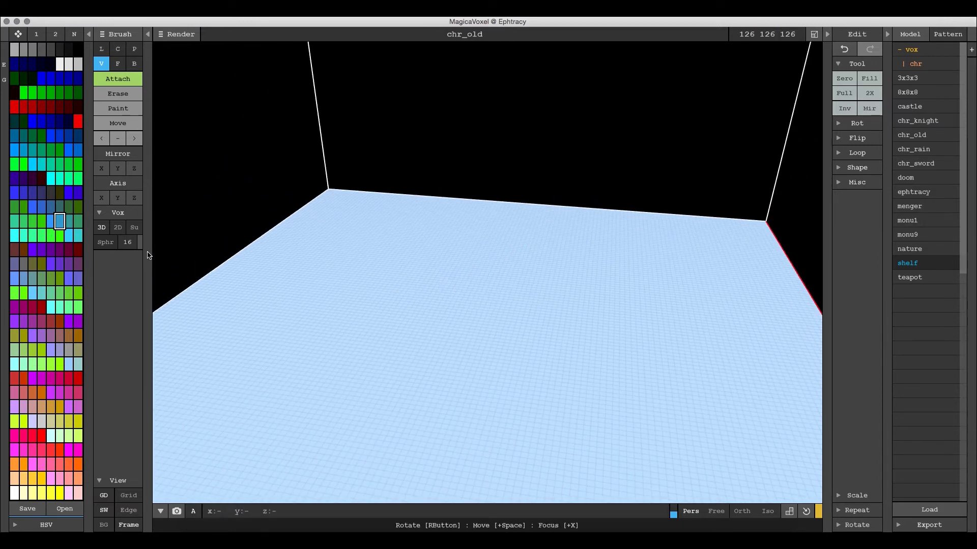
left_click(127, 242)
- Stamp two blue voxel domes side by side on the floor, briefly trying Paint before Attach
left_click(352, 285)
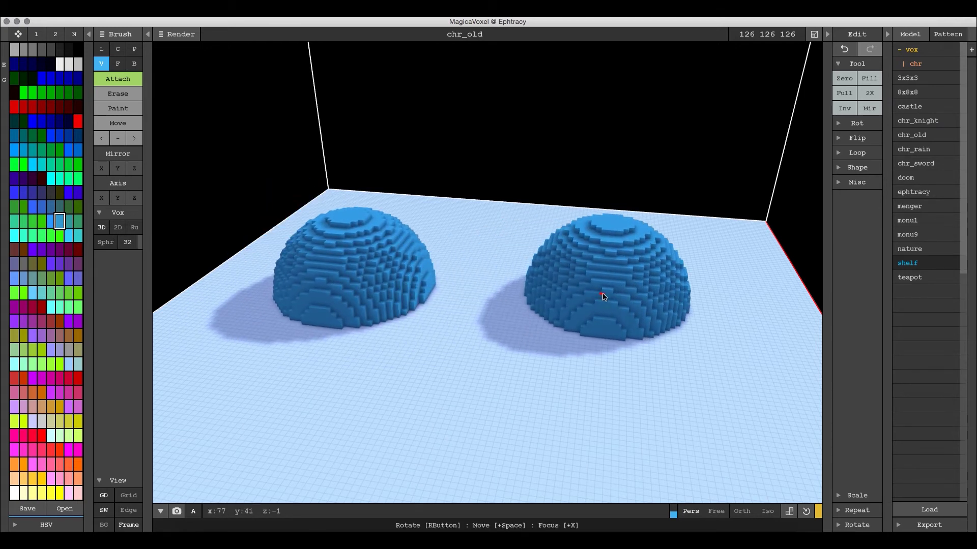
left_click(581, 308)
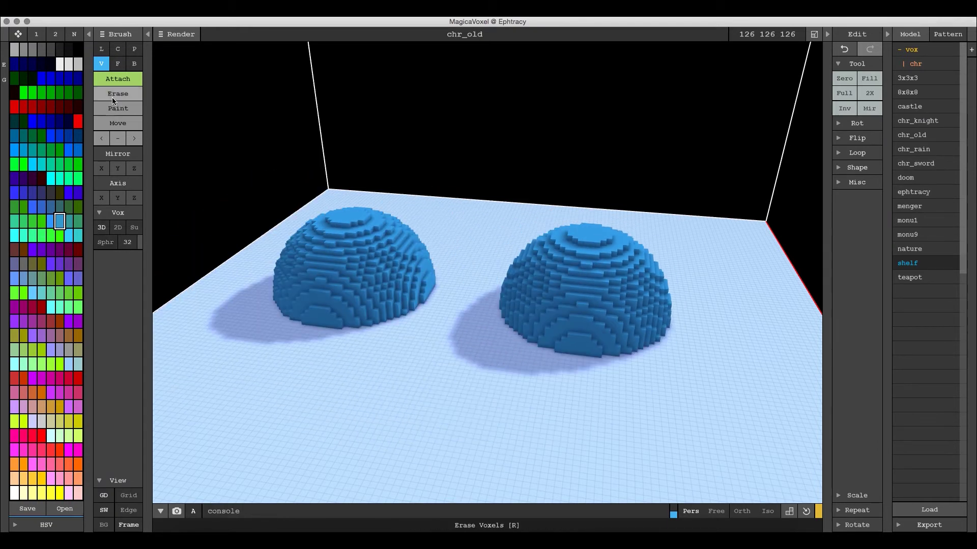
left_click(113, 111)
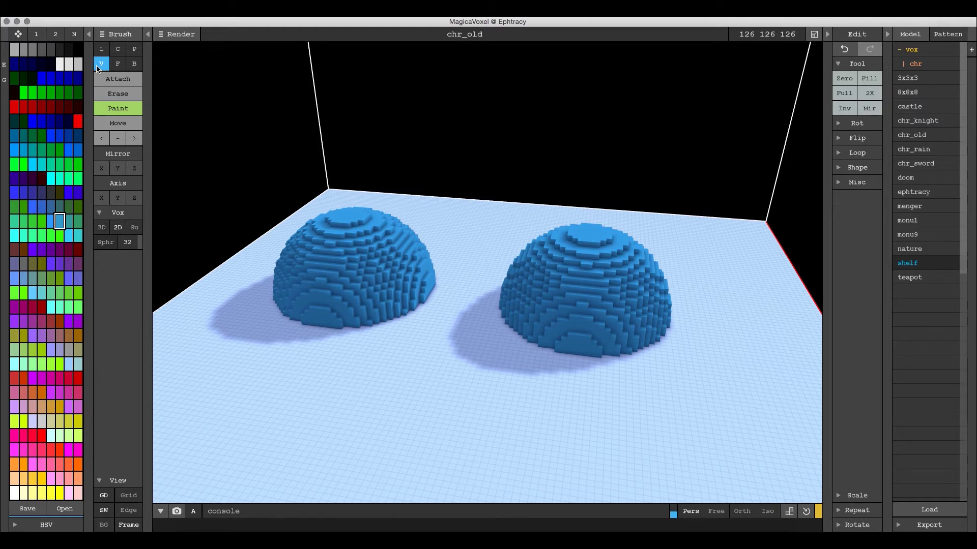
left_click(118, 79)
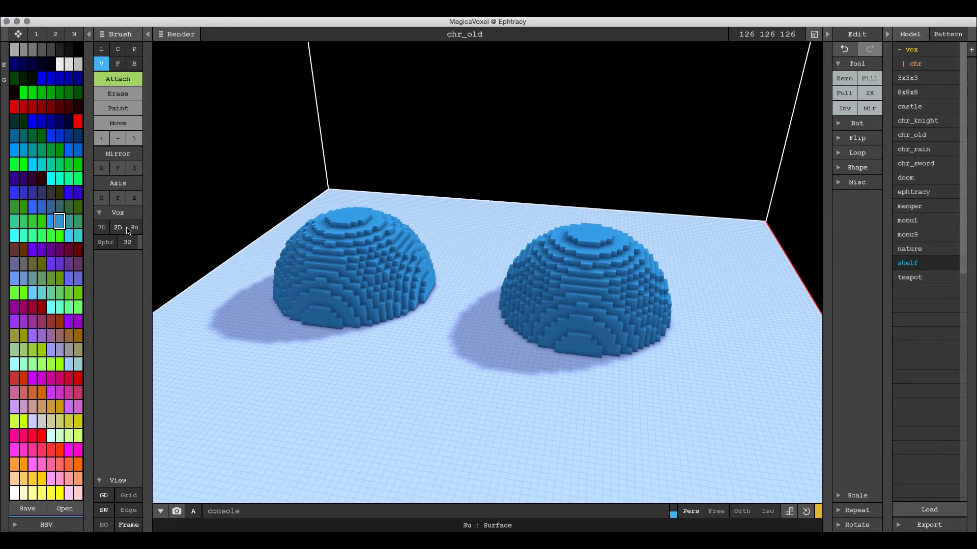
- Clear both domes with Zero and briefly try the pattern brush before returning to voxels
left_click(844, 78)
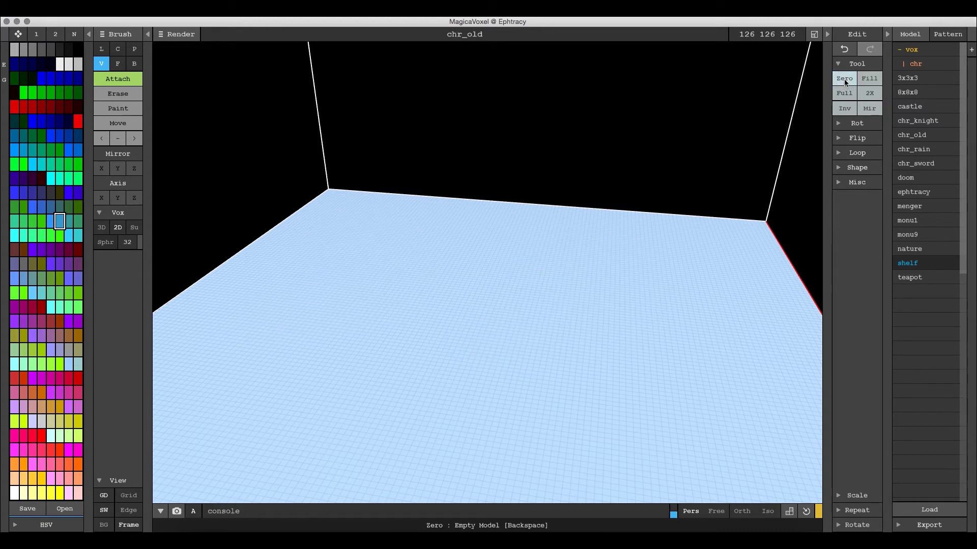
left_click(107, 243)
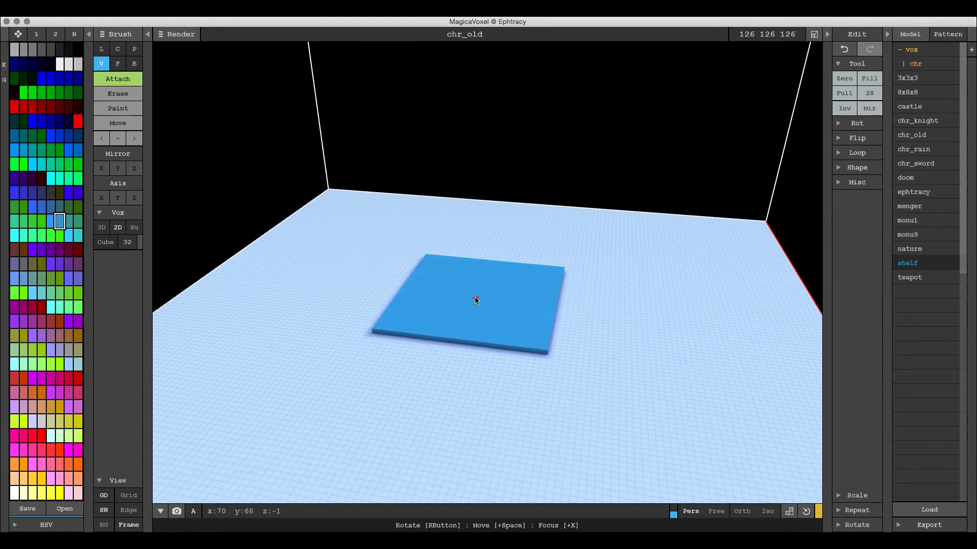
left_click(134, 49)
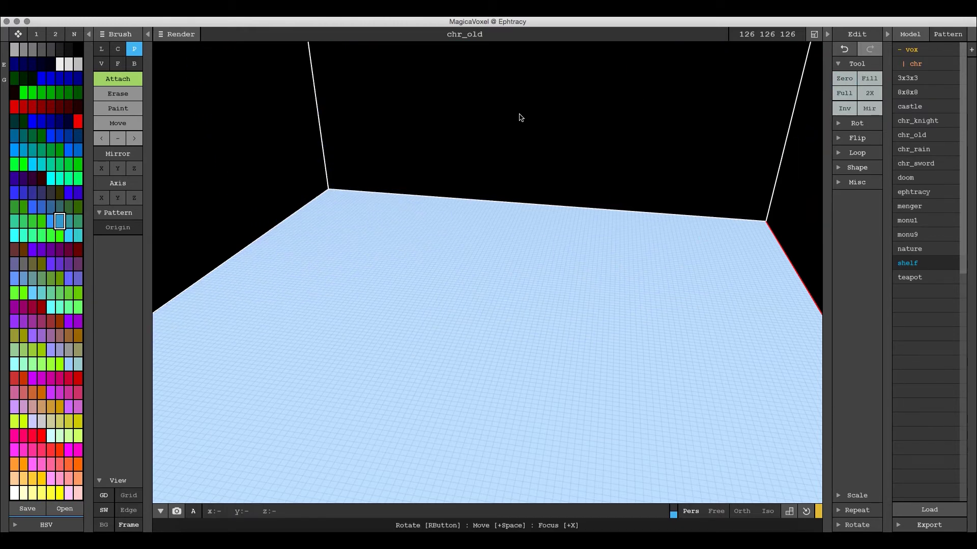
left_click(101, 67)
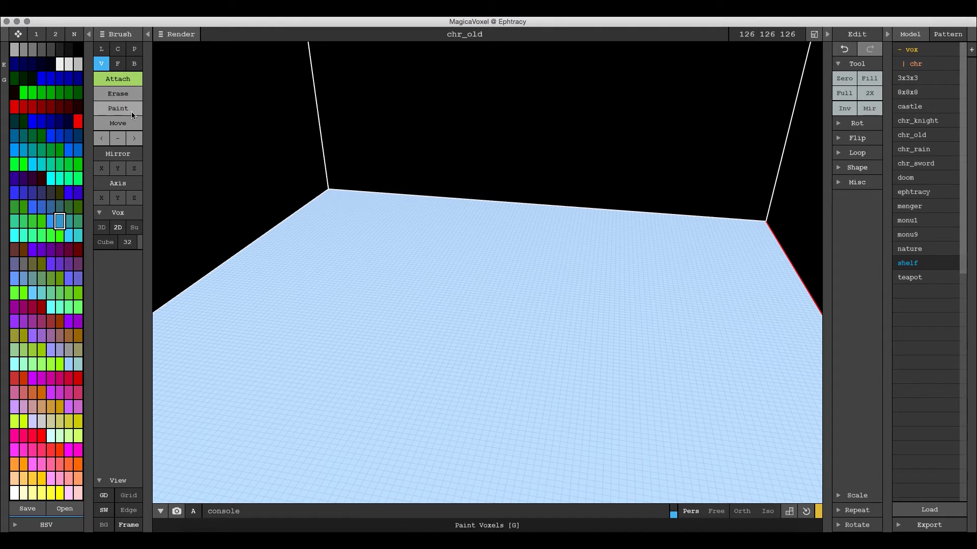
- Cycle the brush through sphere, 3D and 2D, ending on a size-32 cube in Su mode
left_click(113, 243)
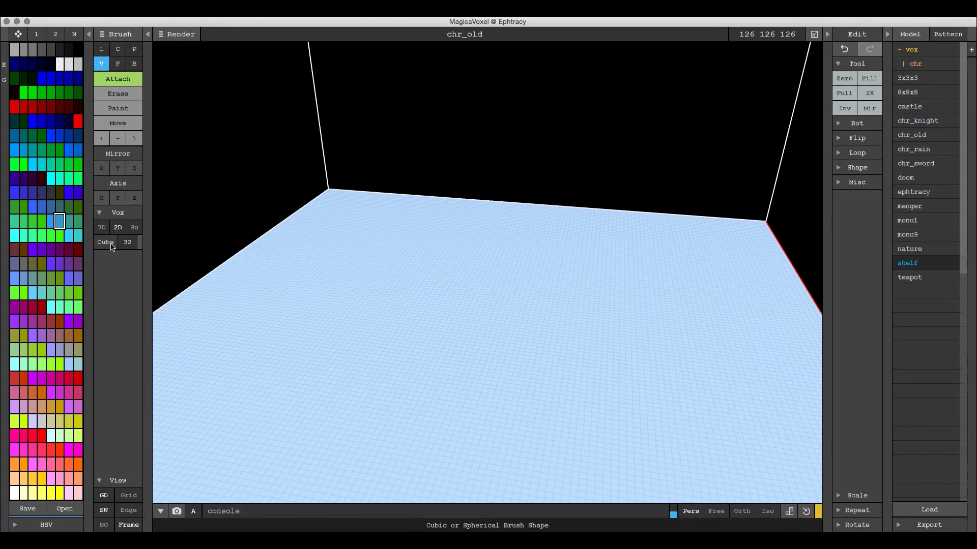
left_click(453, 314)
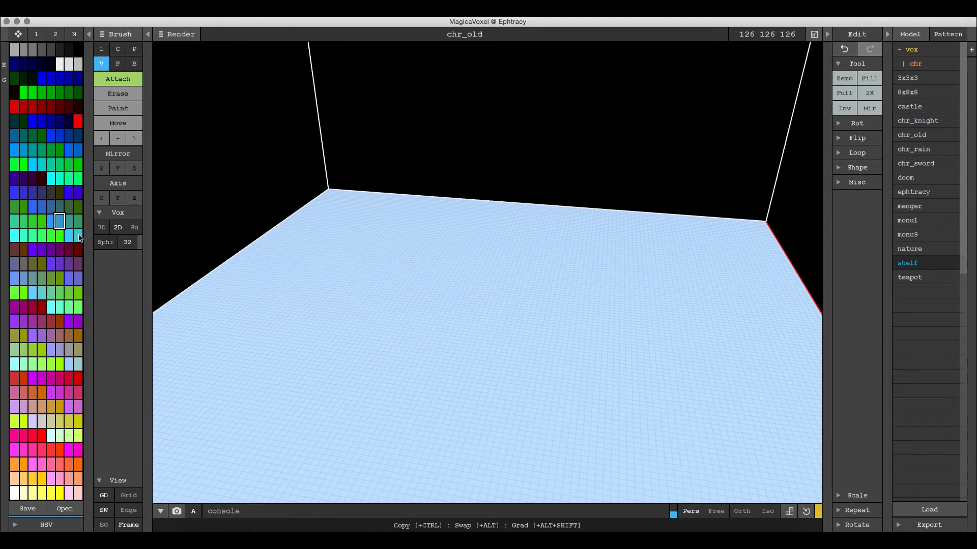
left_click(101, 228)
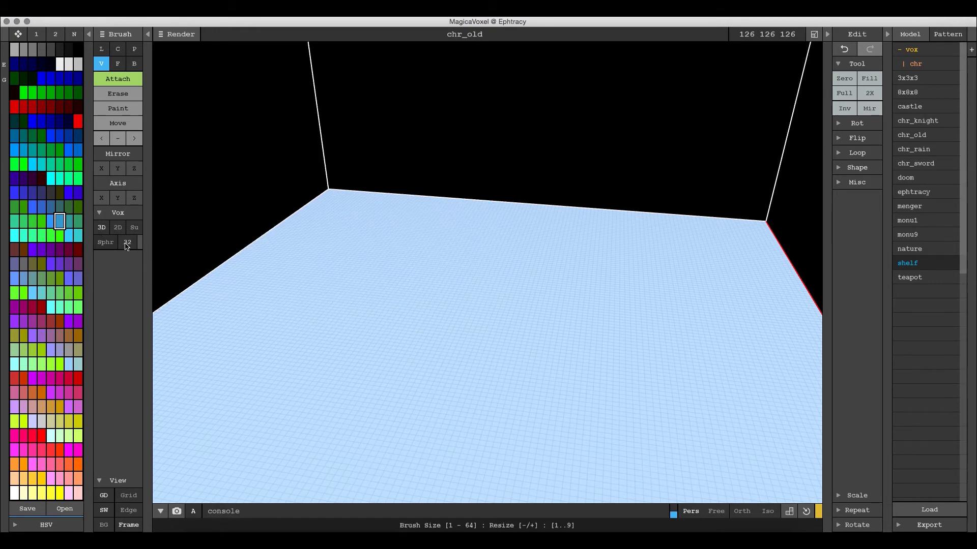
left_click(105, 242)
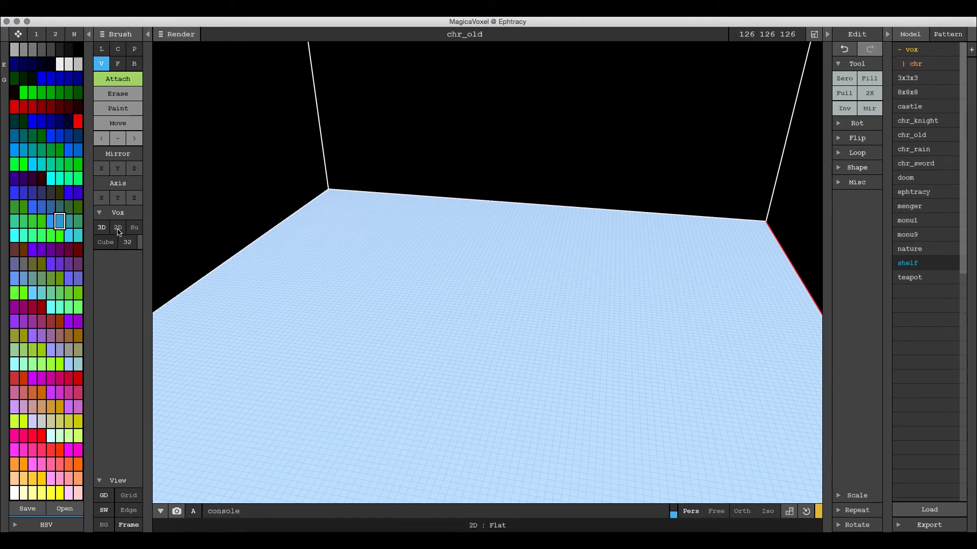
left_click(118, 228)
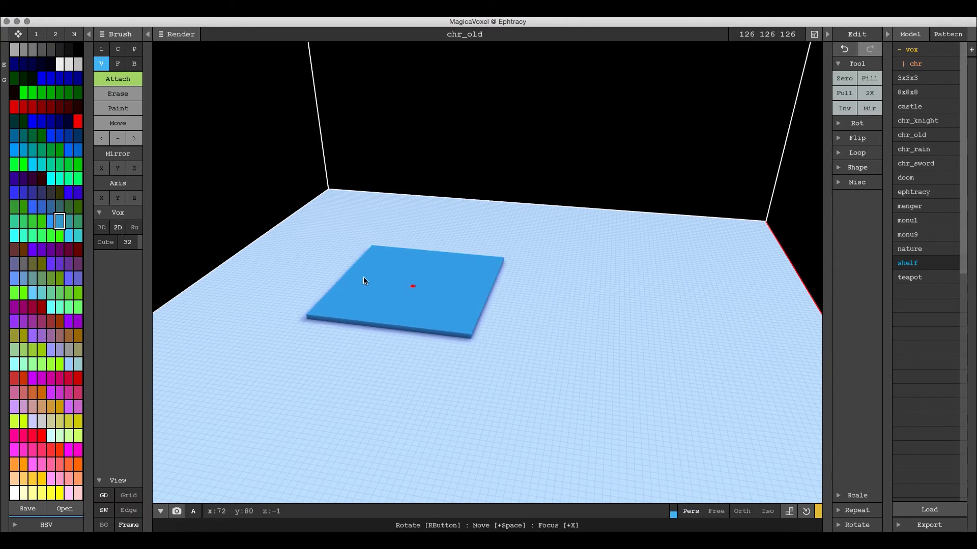
left_click(134, 227)
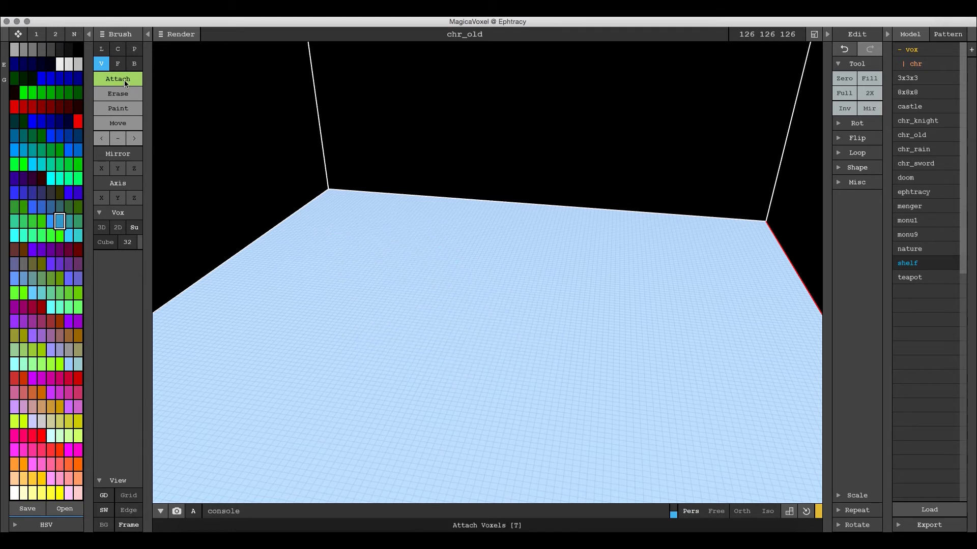
- Set a 3D sphere brush with white as the voxel colour
left_click(77, 250)
left_click(105, 242)
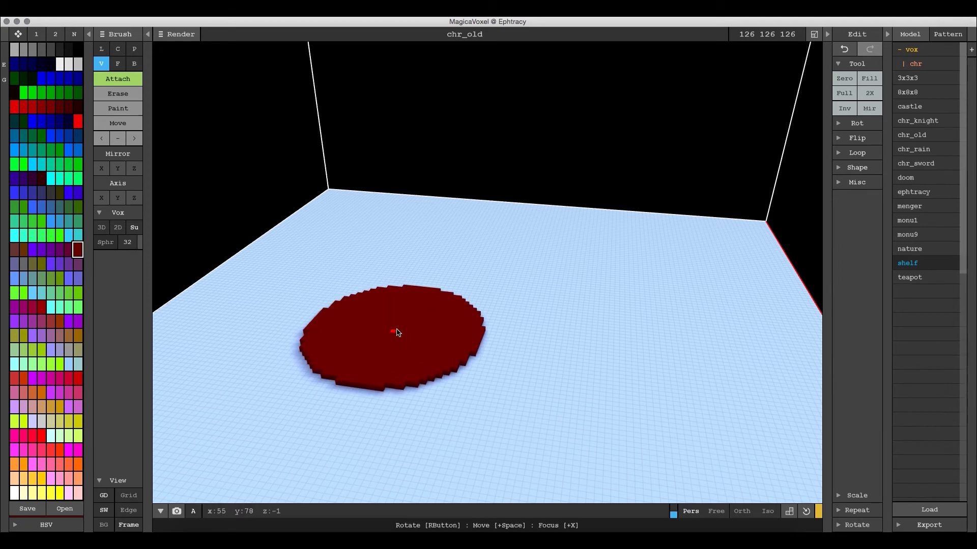
left_click(99, 228)
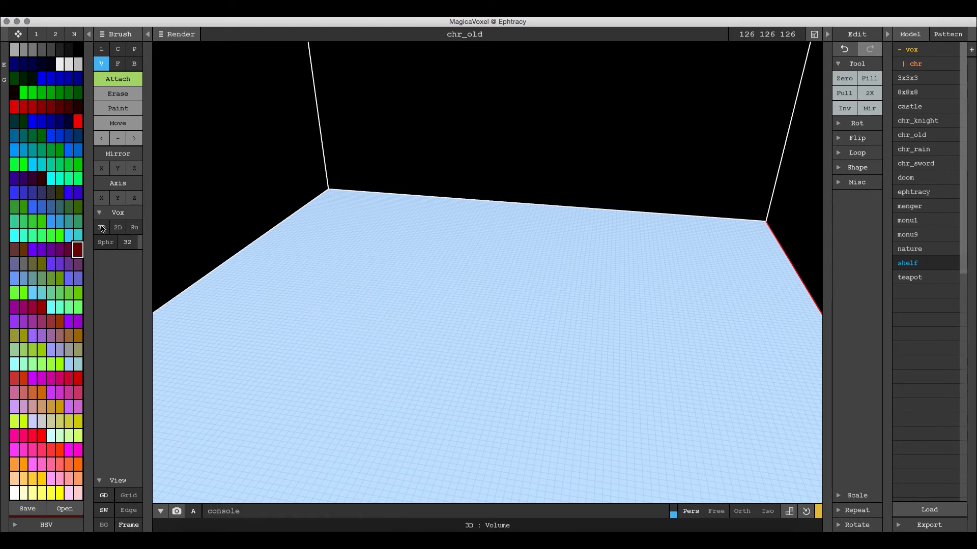
left_click(59, 64)
- Stamp two white domes on the floor, then set the brush to erase flat layers
left_click(349, 305)
left_click(632, 327)
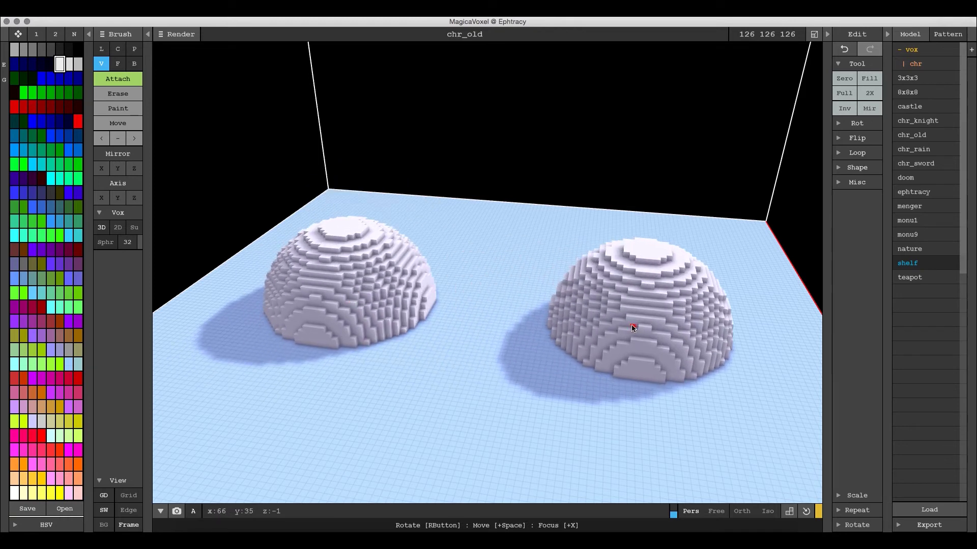
left_click(603, 321)
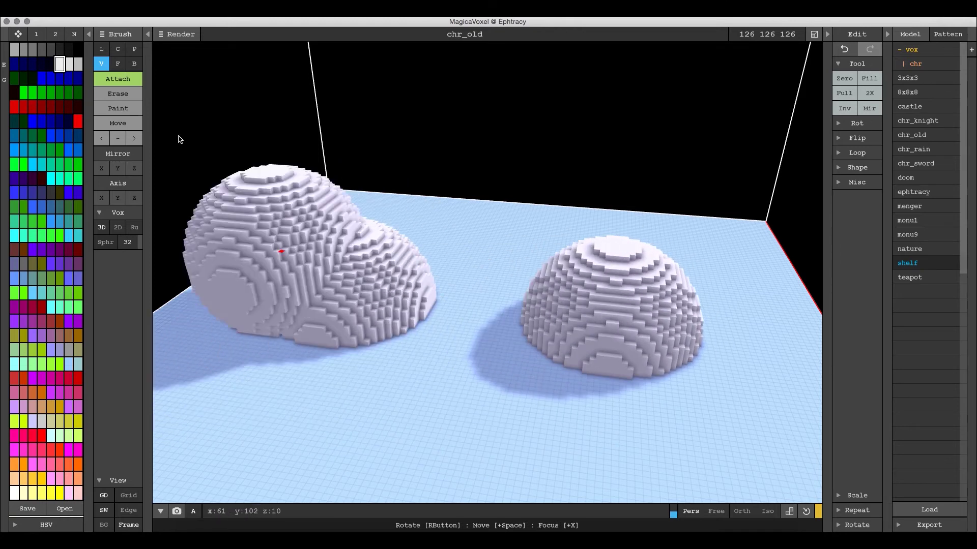
left_click(117, 94)
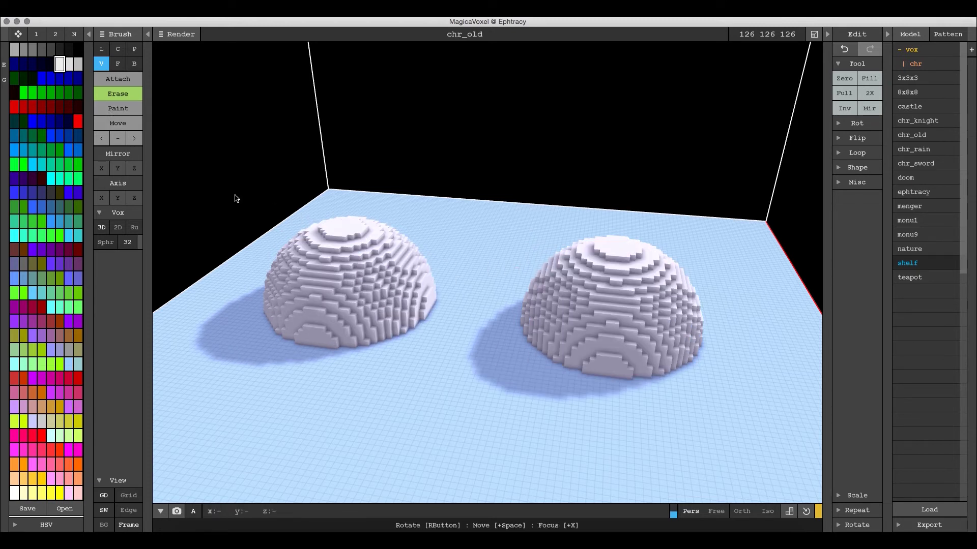
left_click(118, 227)
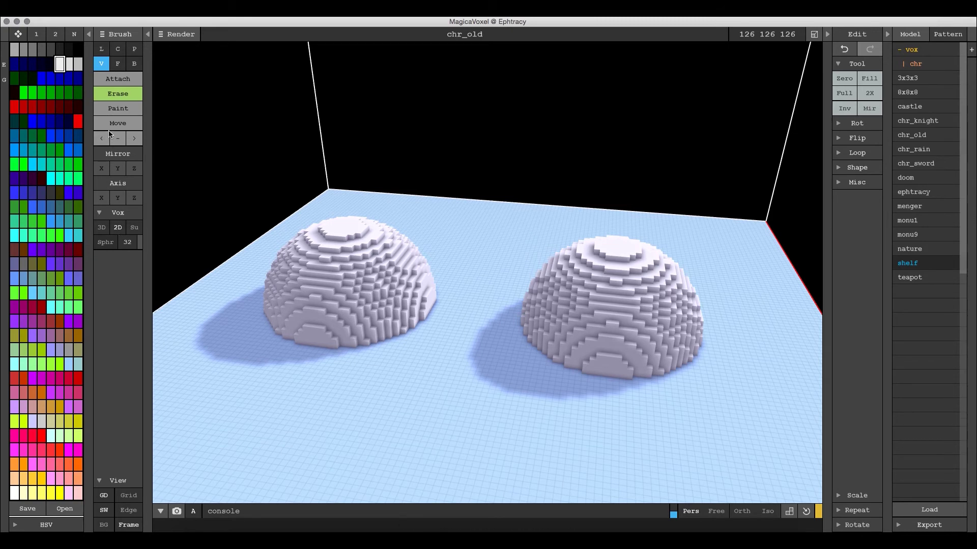
- Paint three dark-blue arcs across the left dome's front in Paint mode, then try Su mode
left_click(118, 108)
left_click(51, 121)
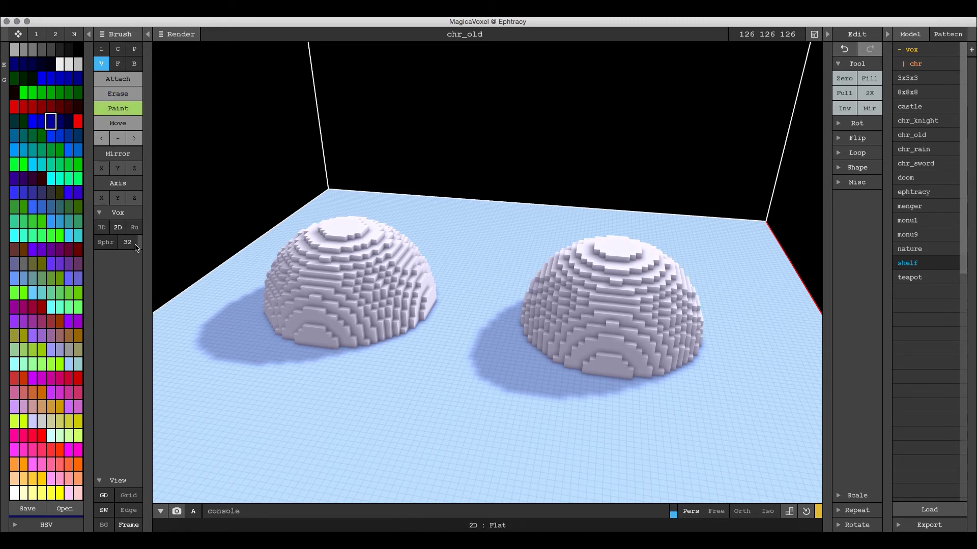
left_click(318, 302)
scroll(318, 302, "up", 3)
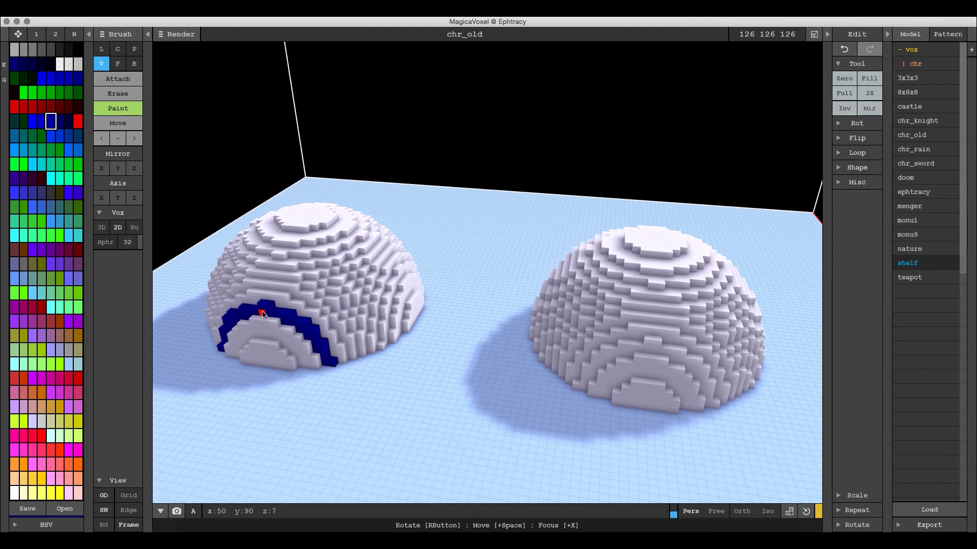
left_click(263, 313)
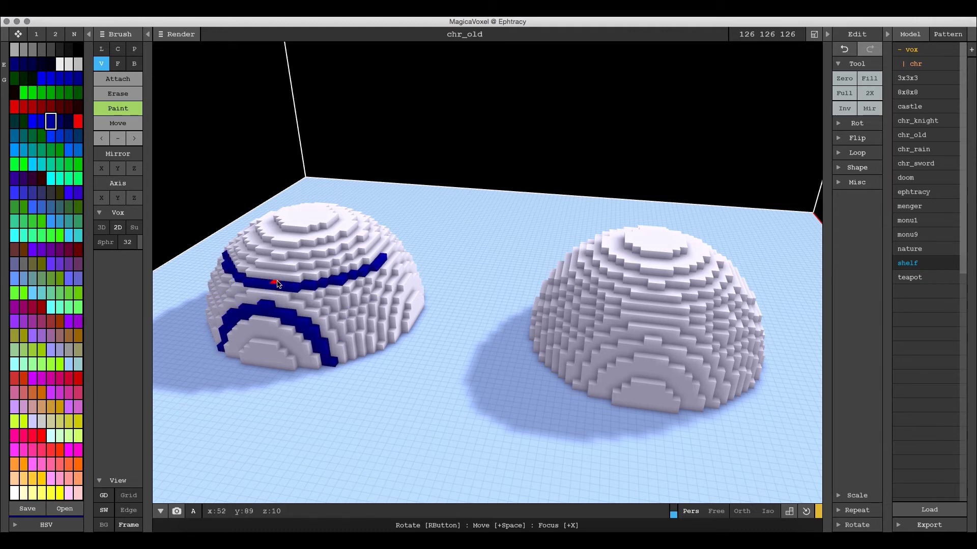
left_click(275, 290)
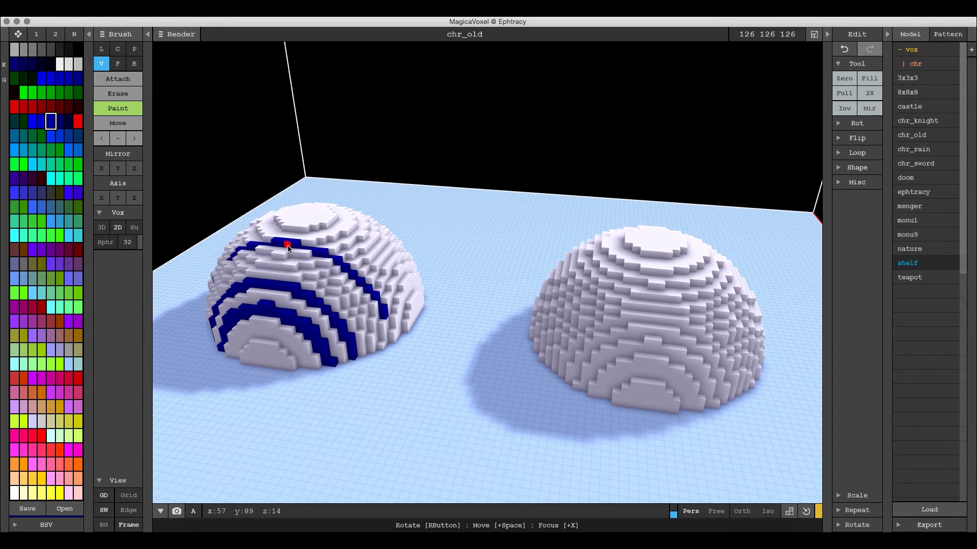
left_click(135, 228)
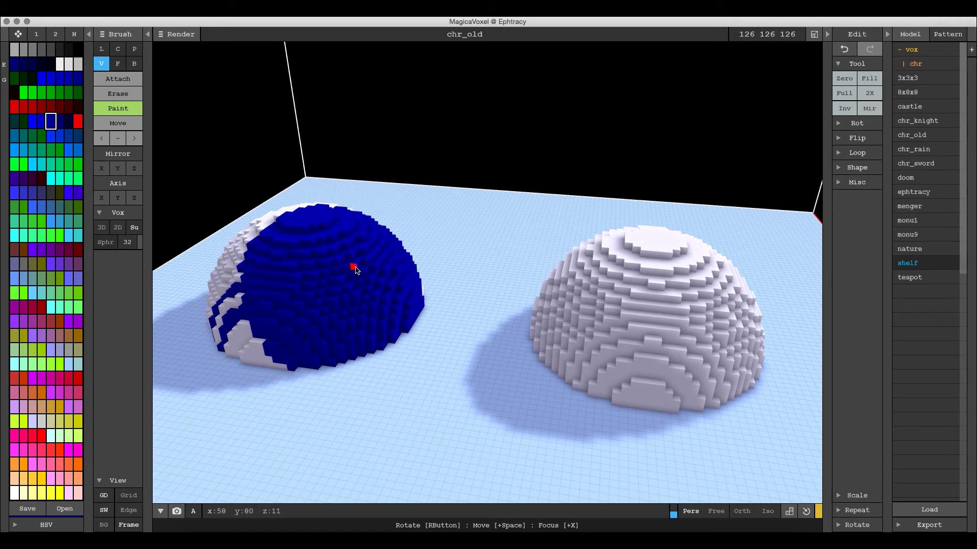
scroll(436, 303, "down", 5)
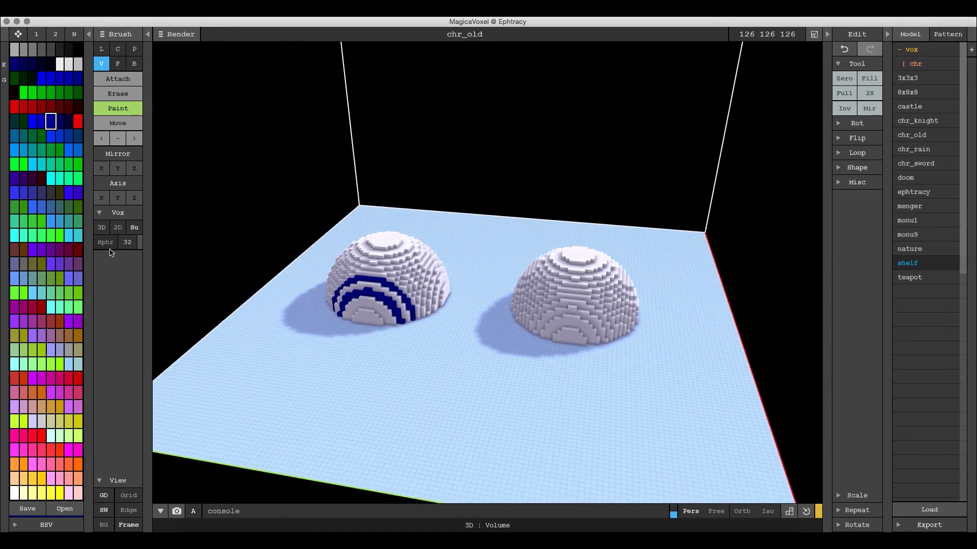
- Pick the domes' white in Attach mode and undo a stray flat disc on the floor
left_click(118, 79)
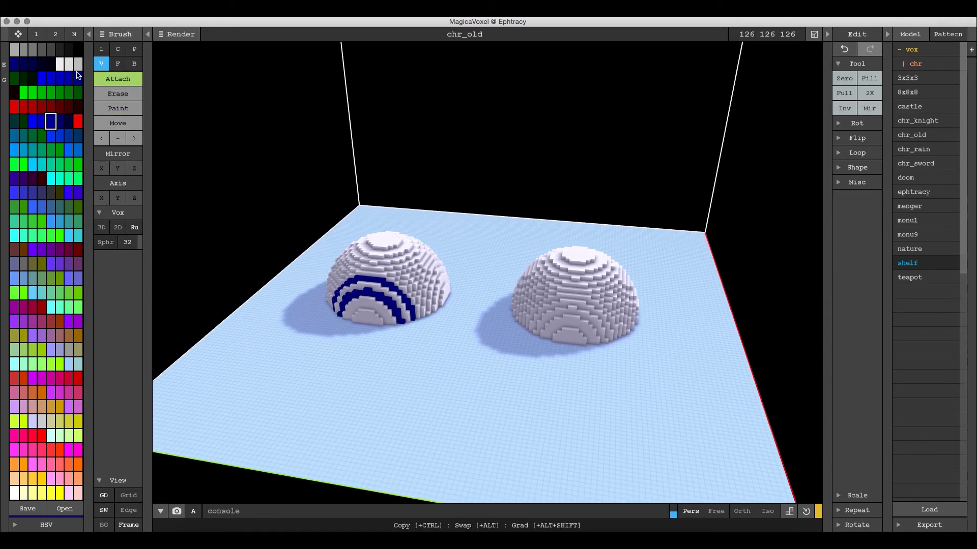
left_click(102, 138)
left_click(400, 263, "alt")
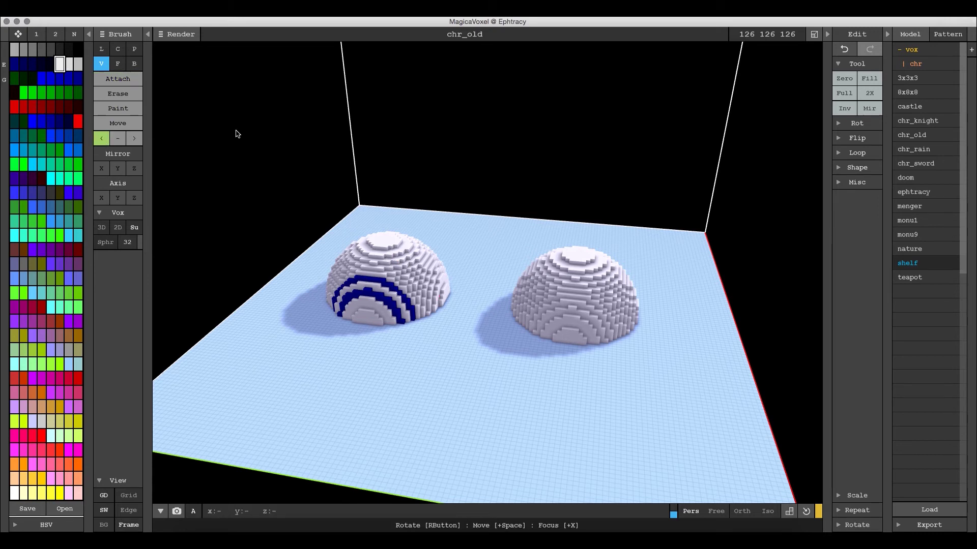
left_click(122, 78)
left_click(473, 410)
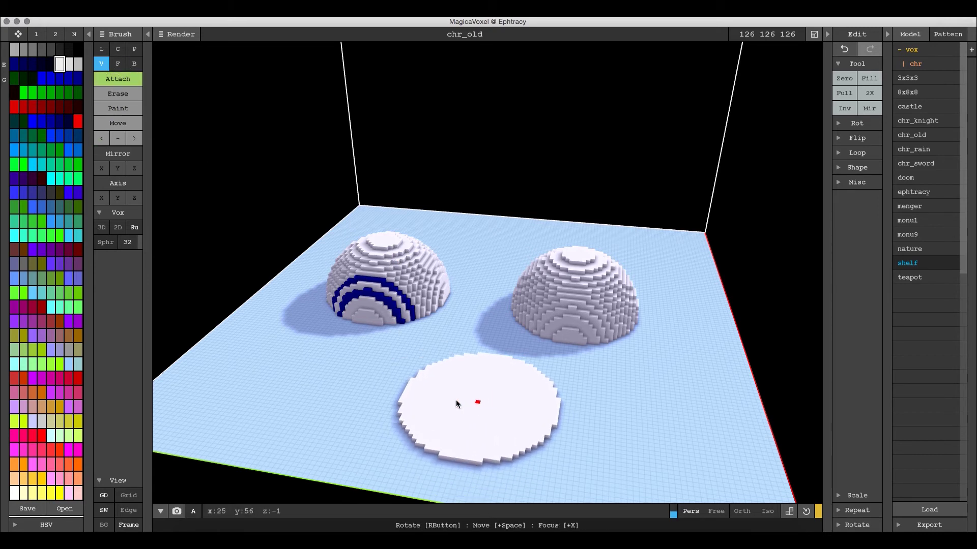
key("ctrl+z")
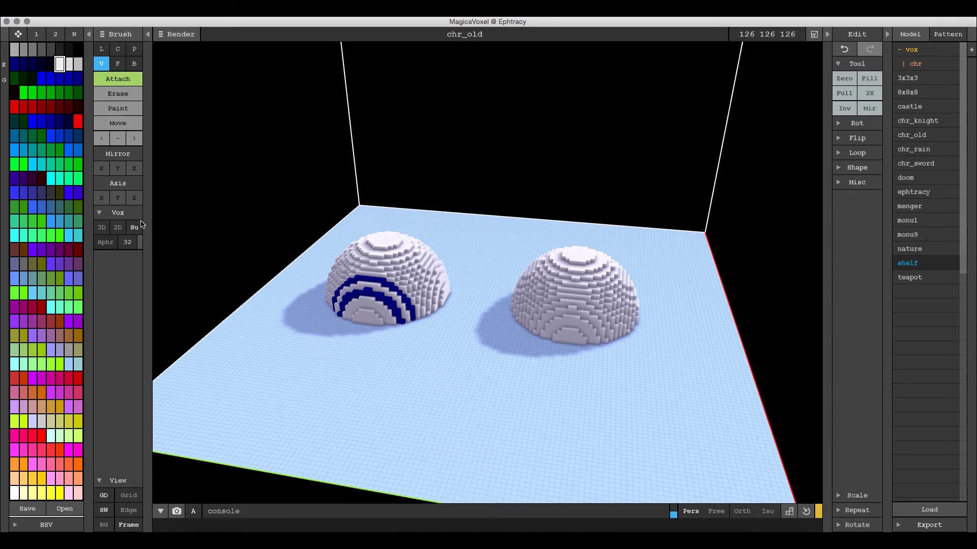
- Stamp a third white dome in front with a 3D sphere, then pick dark blue to paint
left_click(101, 229)
left_click(478, 405)
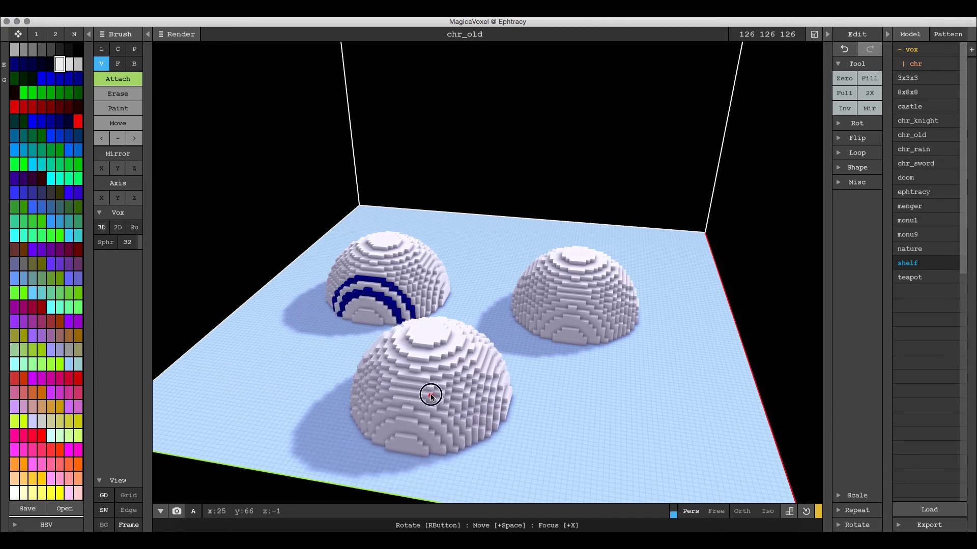
mouse_move(430, 395)
right_mouse_down()
mouse_move(433, 353)
mouse_move(346, 263)
mouse_move(100, 77)
right_mouse_up()
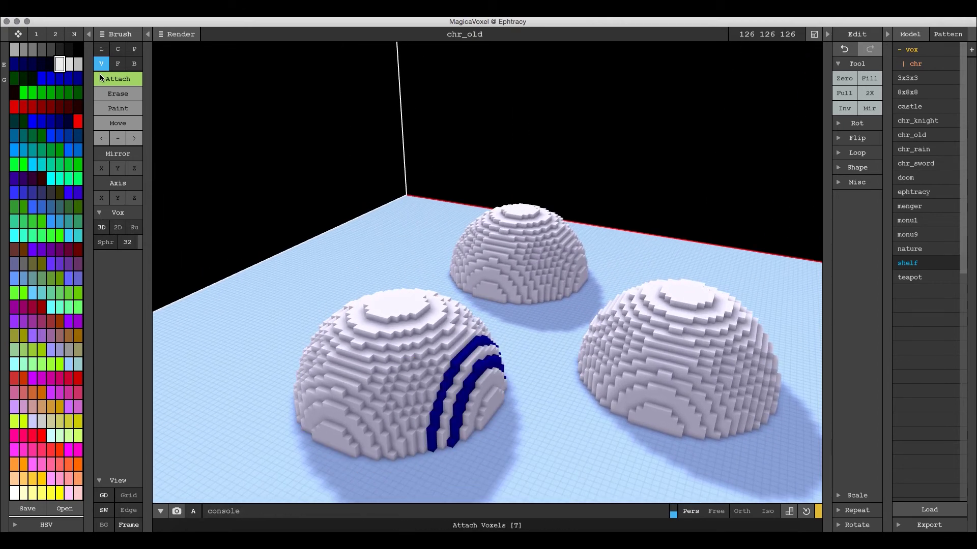
left_click(476, 347, "alt")
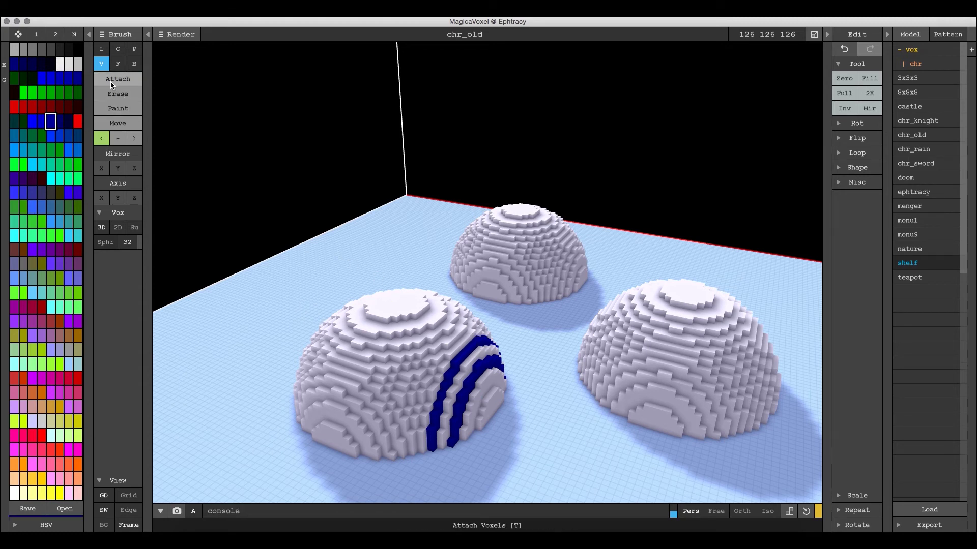
left_click(118, 108)
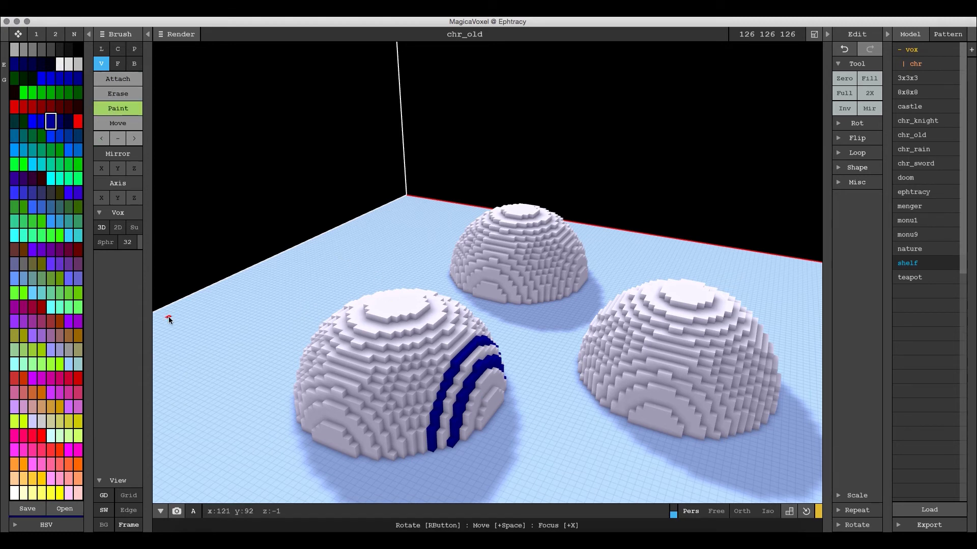
- Paint a dark-blue ring around the striped dome's top and a patch at its lower left
left_click(435, 344)
key("ctrl+z")
left_click(117, 227)
left_click(379, 335)
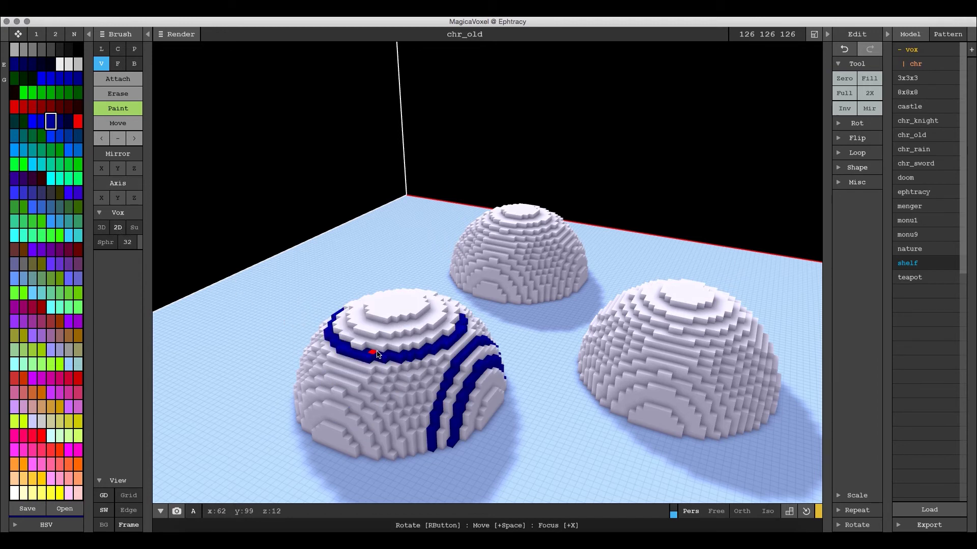
left_click(330, 434)
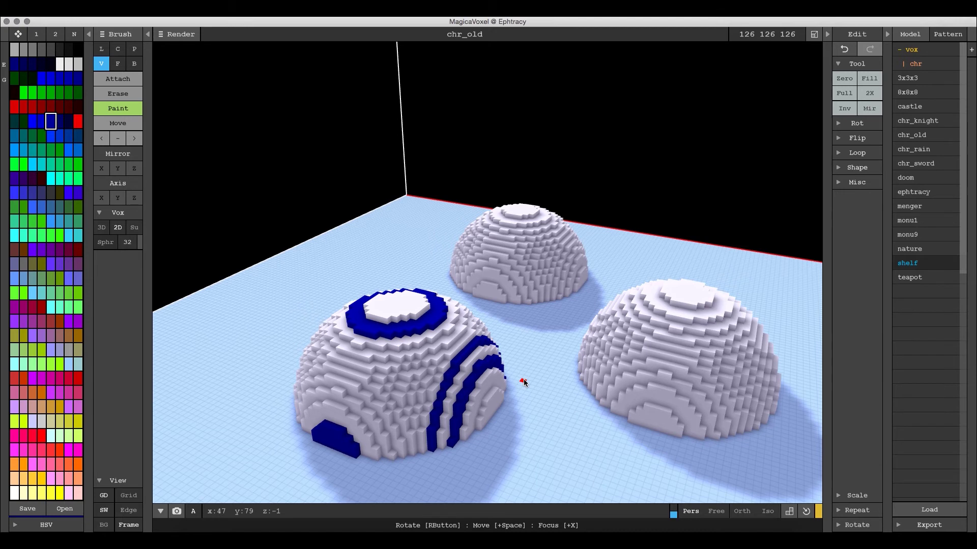
- Paint the back dome's right half solid blue using Su surface mode
left_click(133, 228)
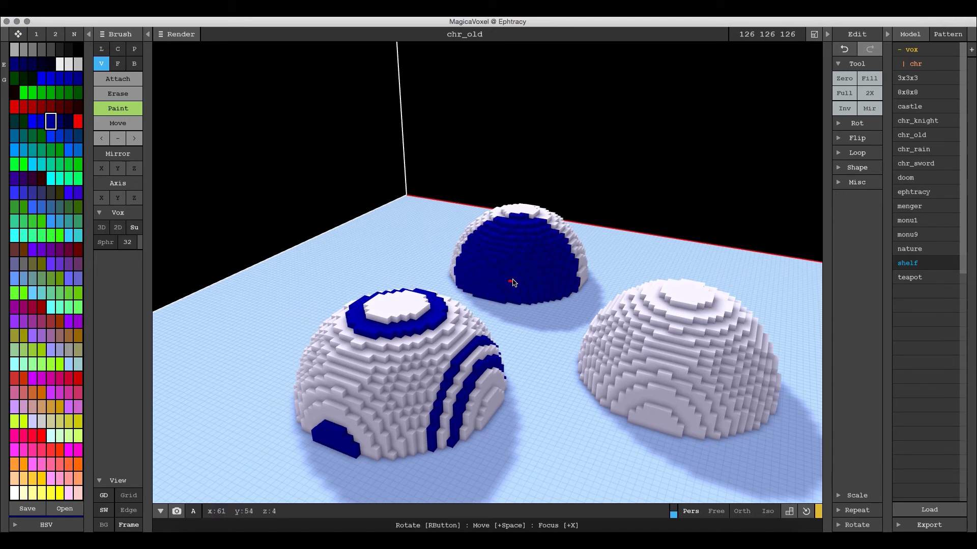
left_click(569, 258)
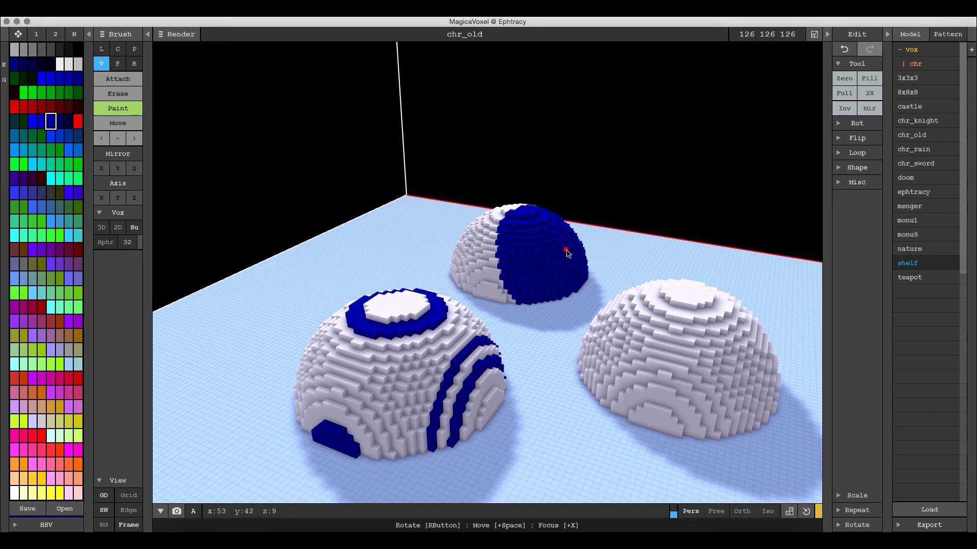
scroll(566, 239, "up", 3)
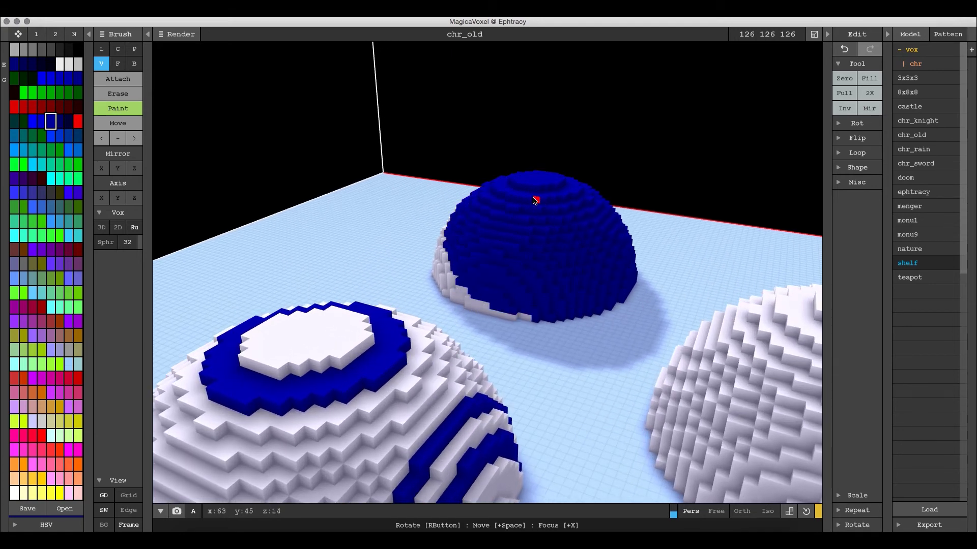
scroll(631, 272, "down", 2)
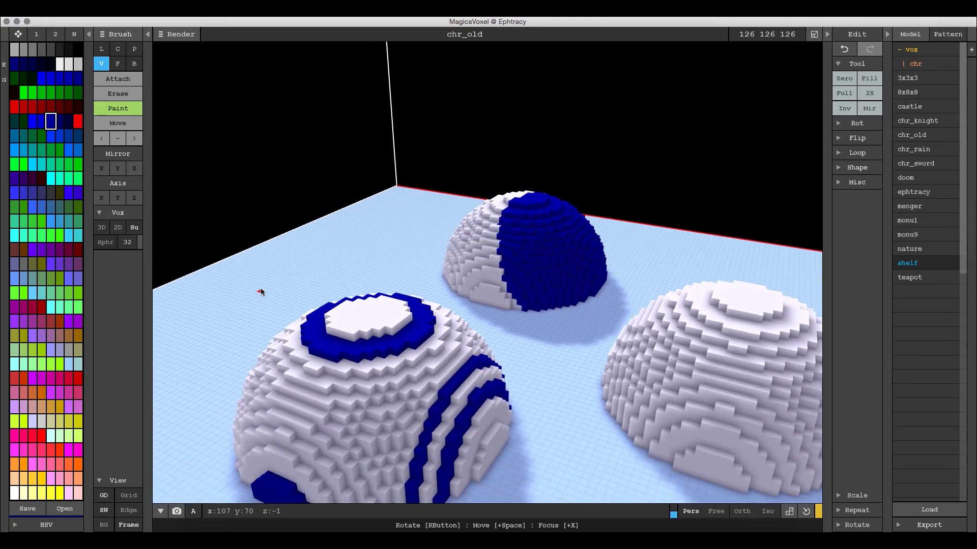
scroll(539, 356, "down", 2)
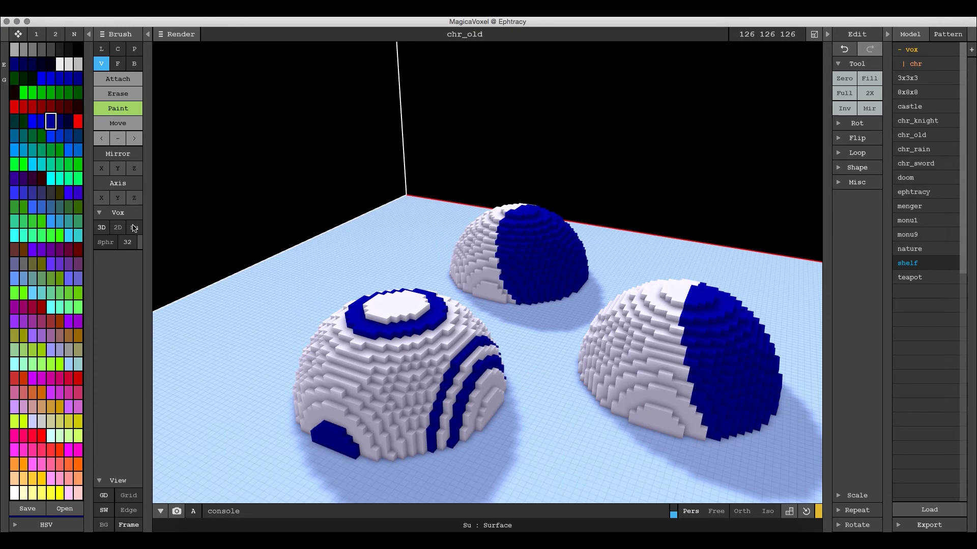
- Switch to face Erase mode and remove three blue layers from the back dome
left_click(118, 64)
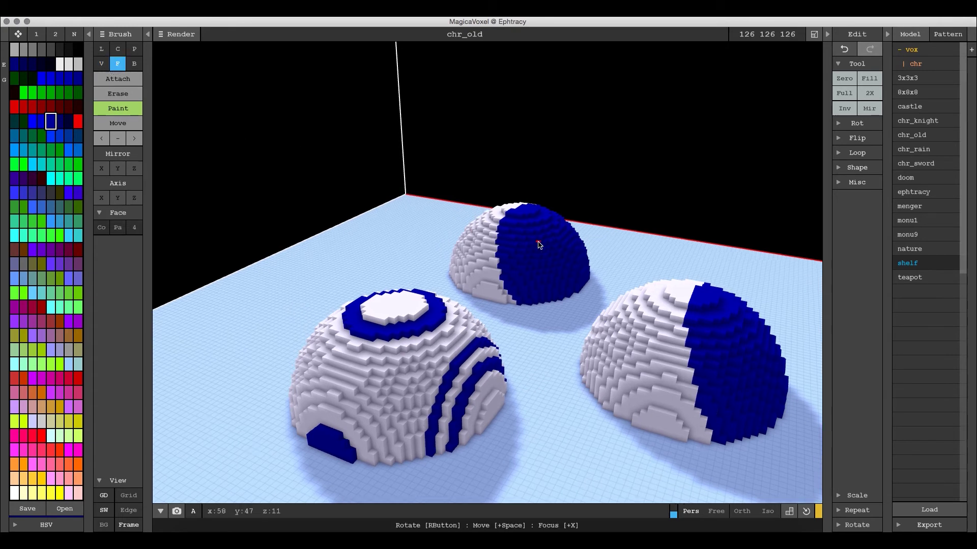
scroll(539, 245, "up", 1)
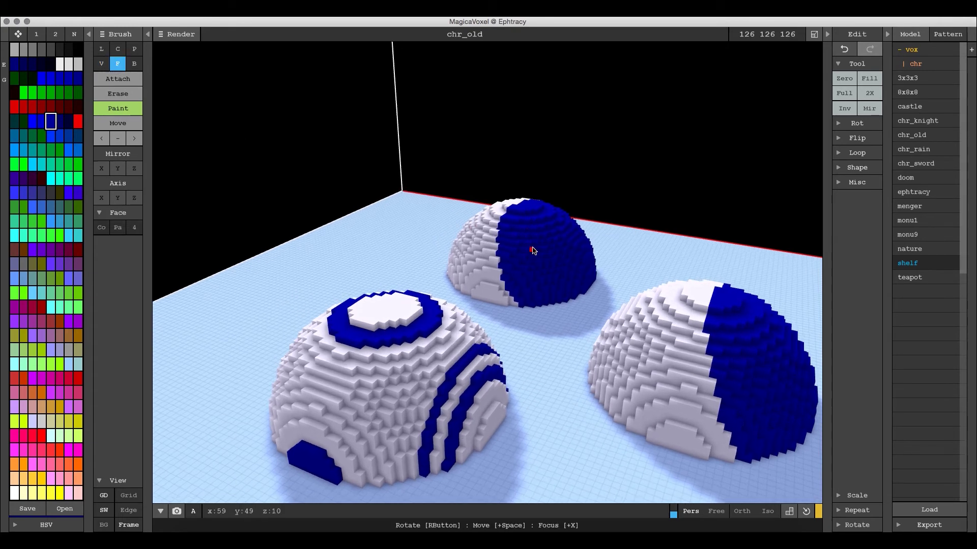
scroll(545, 244, "up", 5)
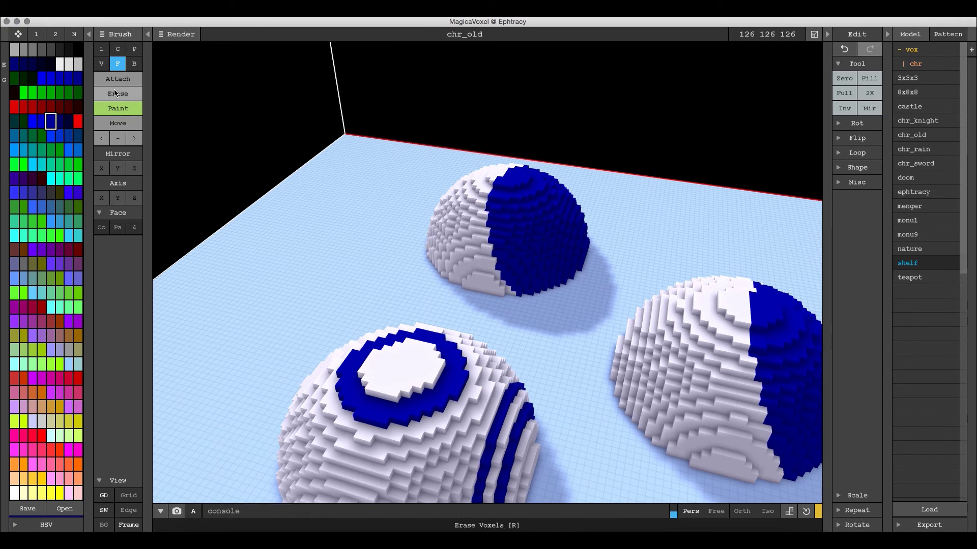
left_click(118, 90)
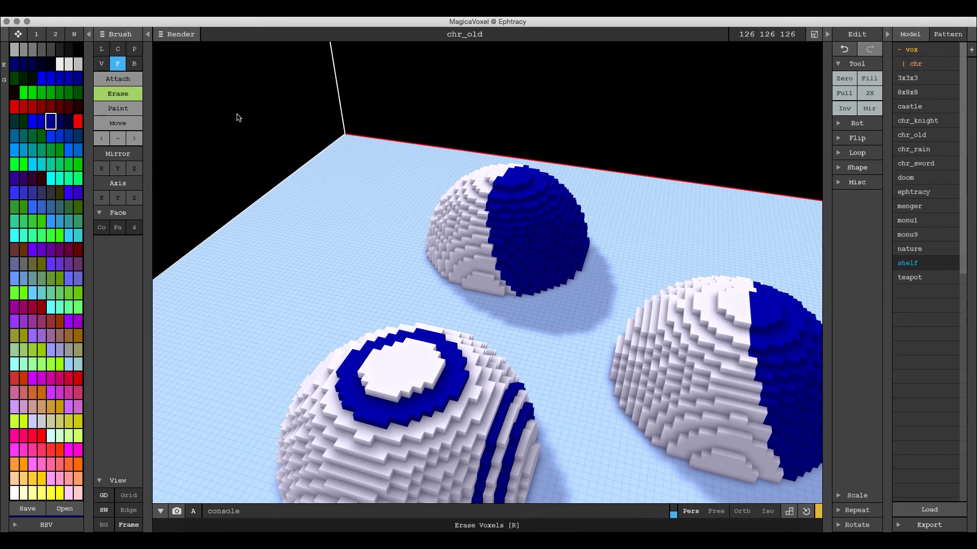
left_click(520, 193)
left_click(527, 210)
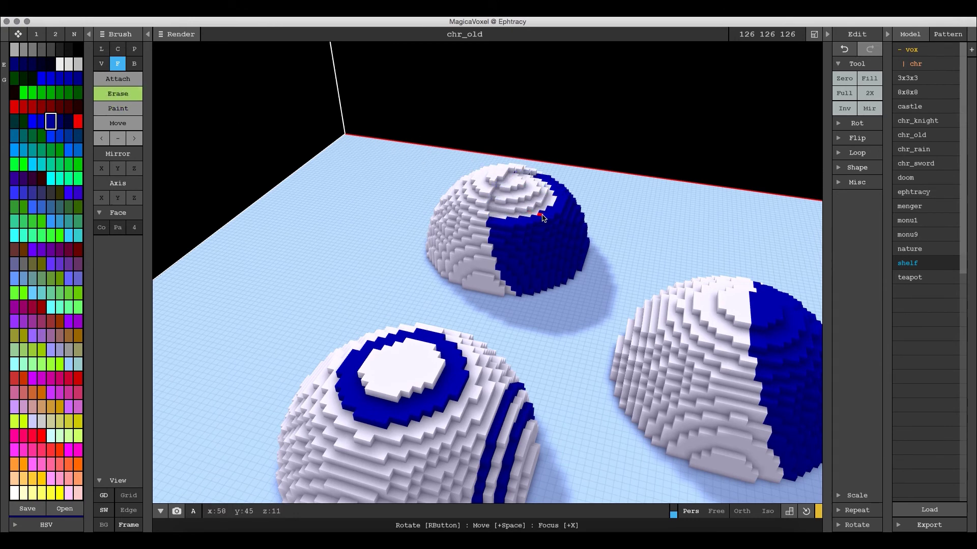
left_click(547, 226)
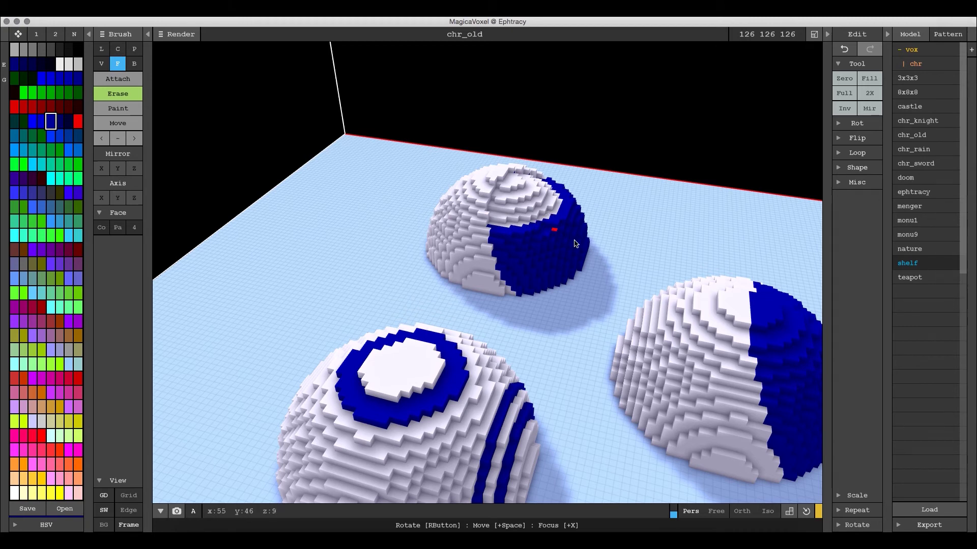
- Cut several blue layers from the right dome to expose its interior, then return to V mode
right_click_drag(556, 227, 682, 312)
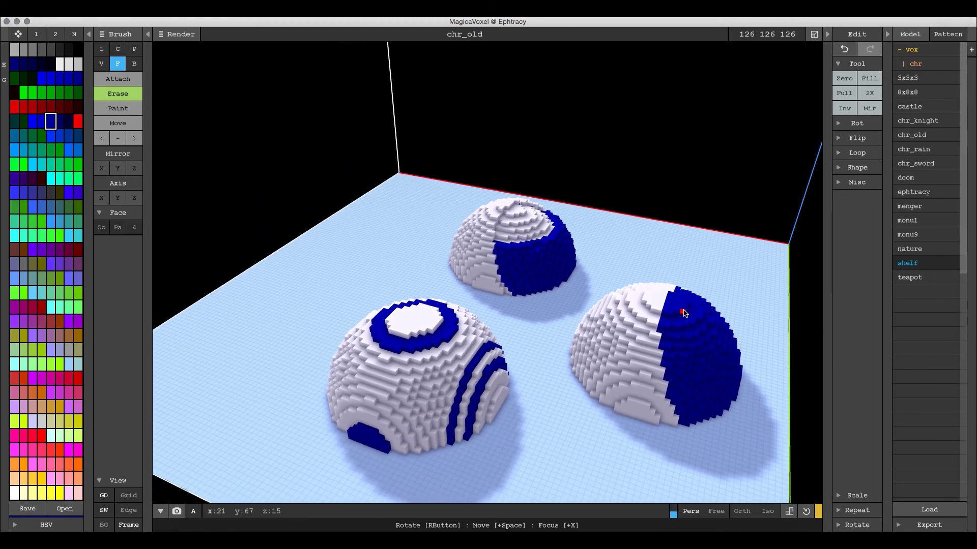
left_click(687, 333)
left_click(693, 343)
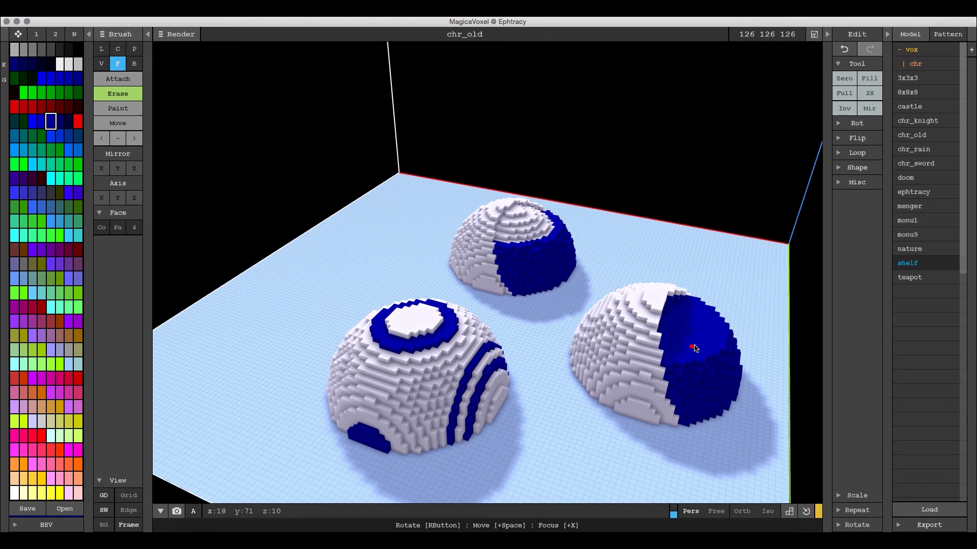
left_click(694, 345)
left_click(698, 349)
left_click(699, 350)
left_click(700, 351)
mouse_move(700, 351)
right_mouse_down()
mouse_move(634, 327)
mouse_move(659, 336)
right_mouse_up()
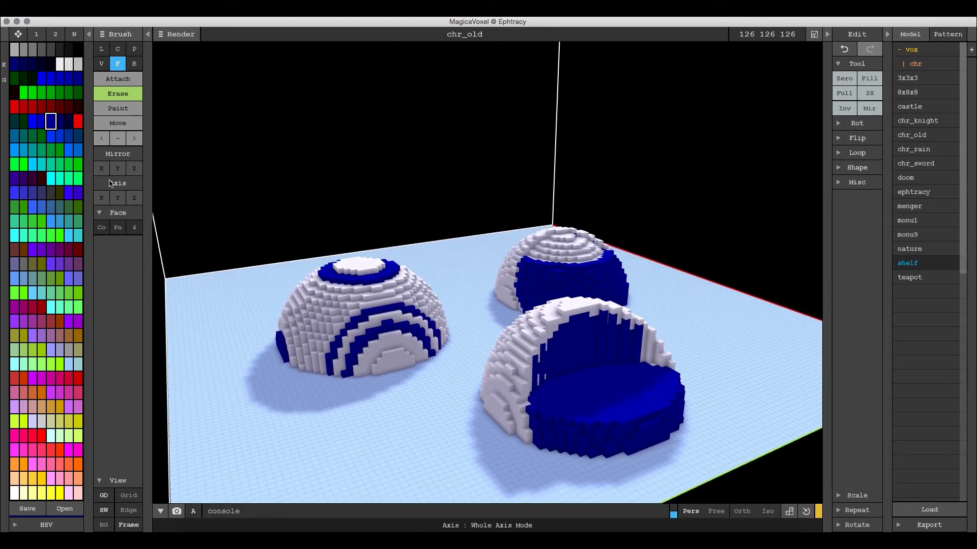
left_click(101, 64)
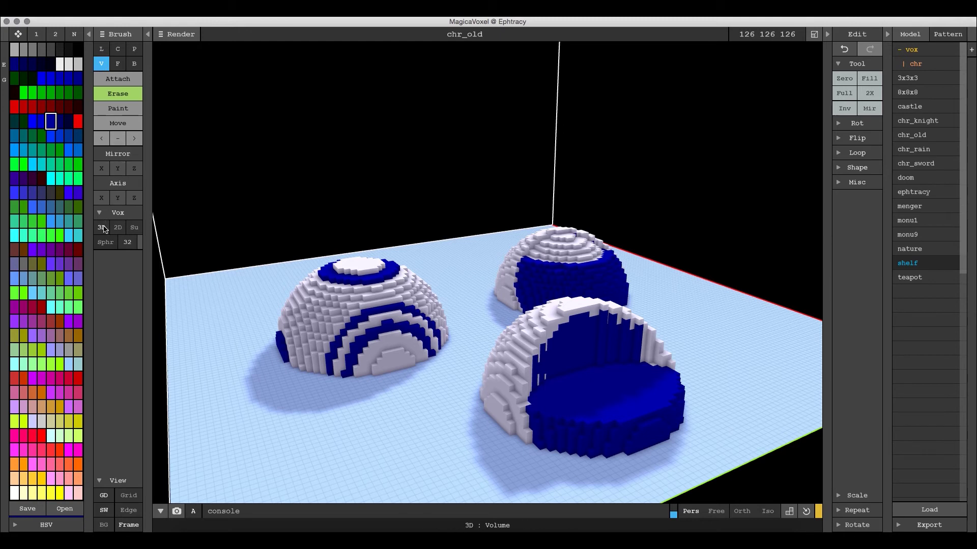
- Undo an interior erasure on the right dome and erase a spherical chunk from the left dome
mouse_move(559, 407)
left_mouse_down()
mouse_move(536, 405)
mouse_move(660, 414)
mouse_move(588, 380)
left_mouse_up()
key("ctrl+z")
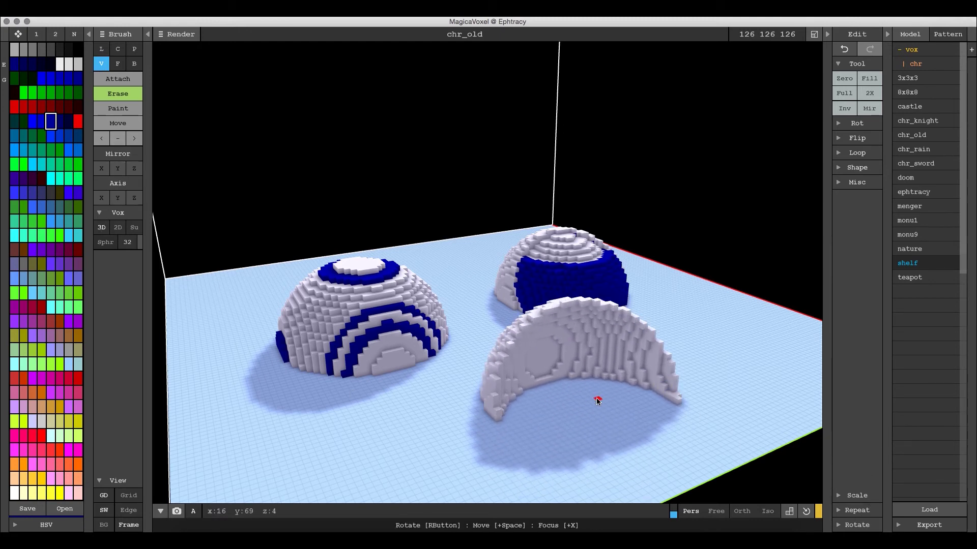
left_click(436, 325)
right_click_drag(436, 325, 511, 294)
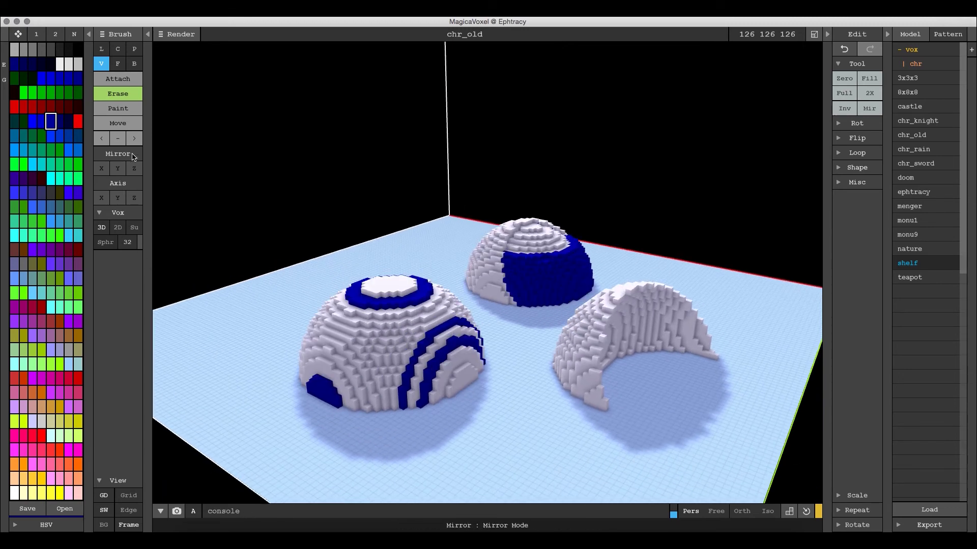
- Attach flat 2D blue discs on the floor and behind the left dome
left_click(116, 228)
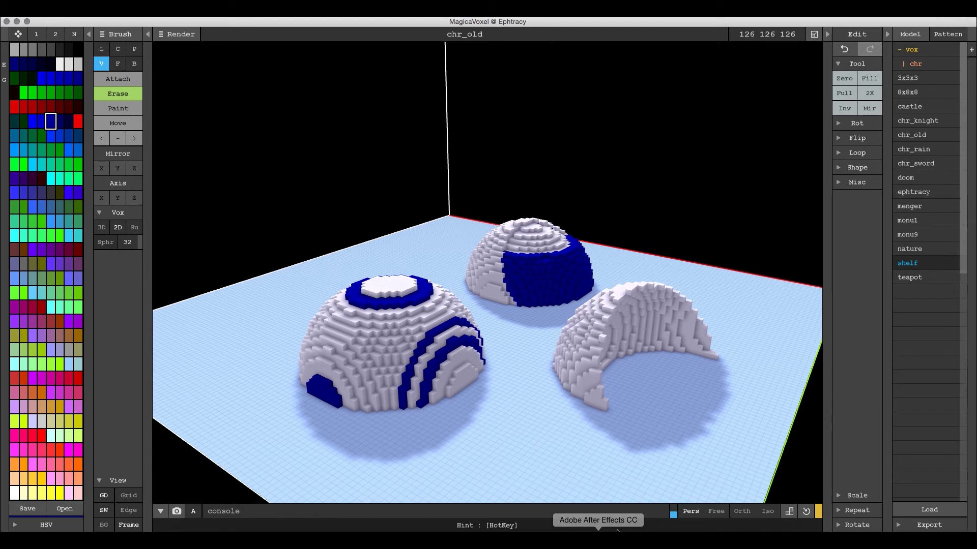
left_click(106, 77)
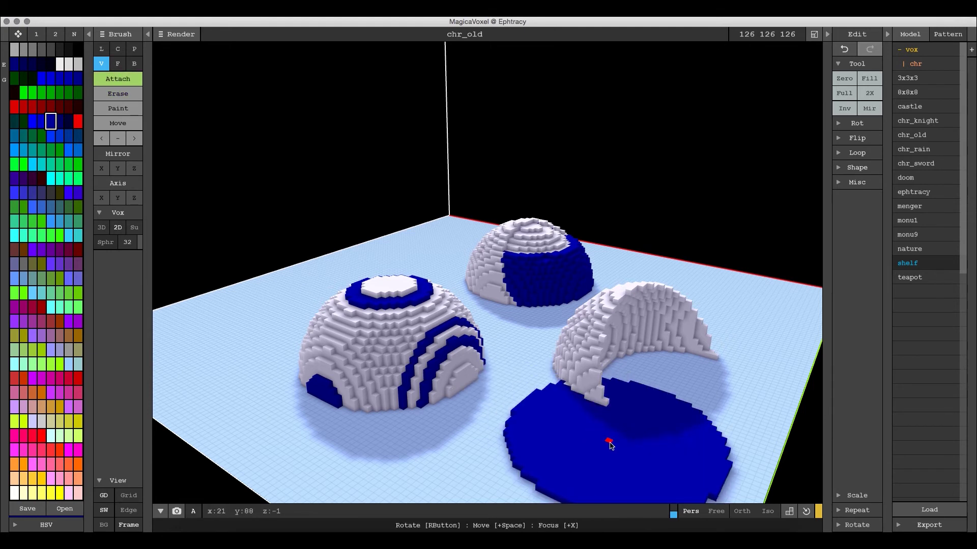
left_click(535, 449)
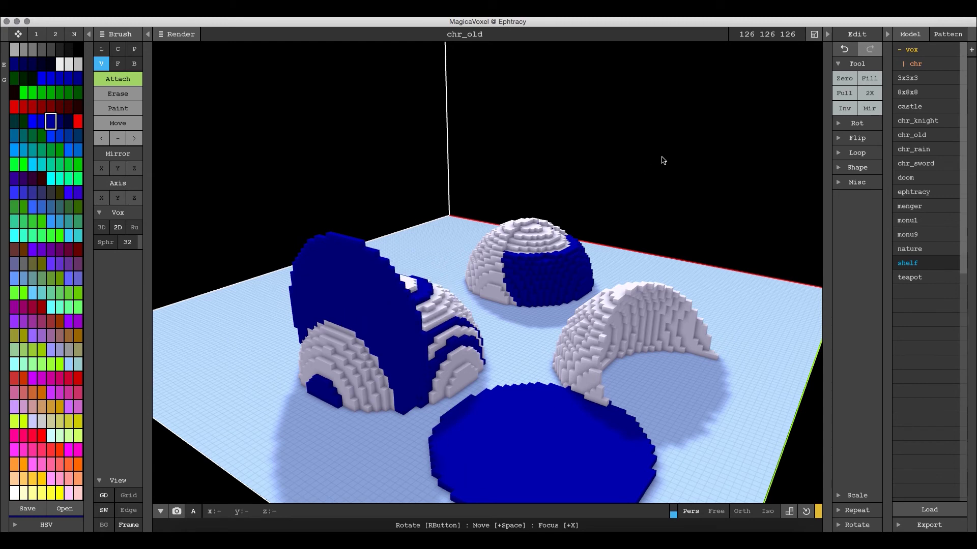
mouse_move(662, 157)
right_mouse_down()
mouse_move(578, 345)
mouse_move(475, 322)
mouse_move(410, 266)
right_mouse_up()
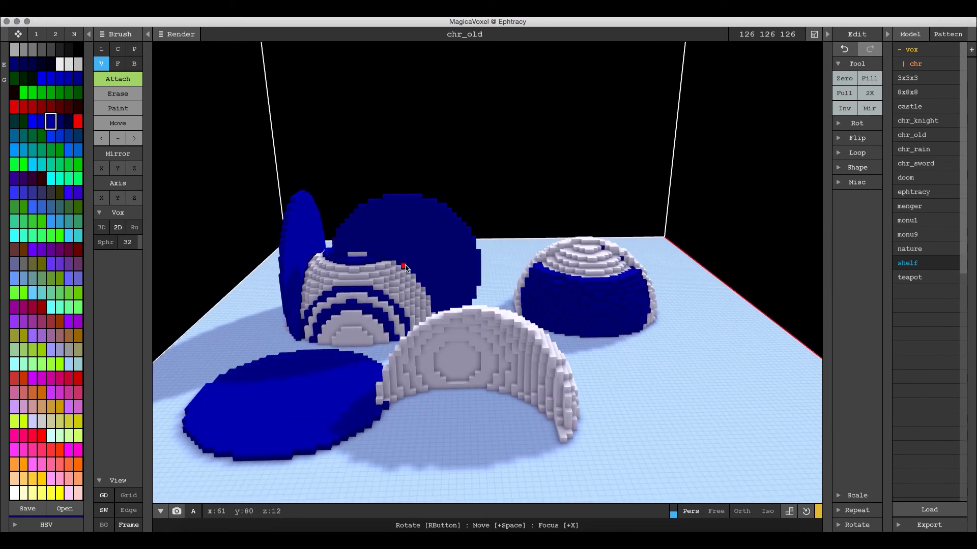
left_click(406, 269)
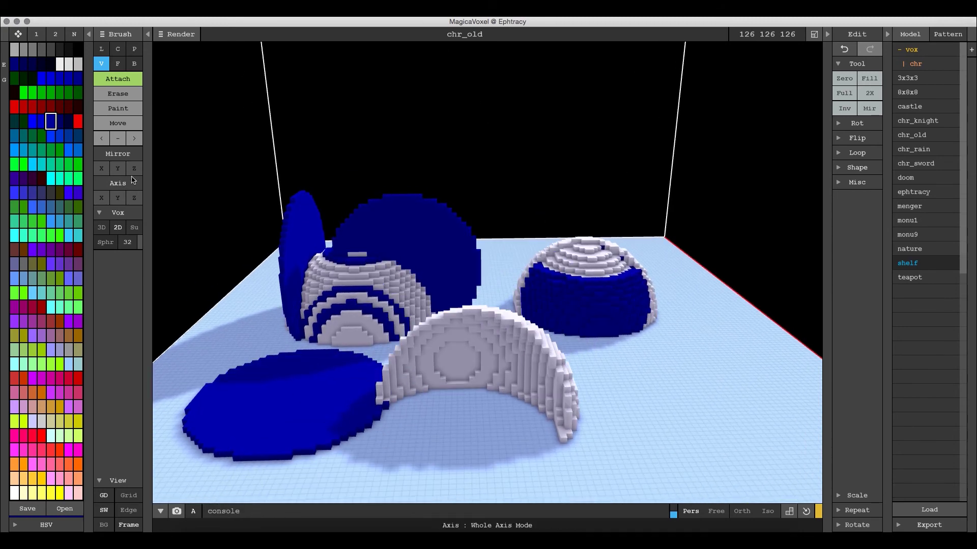
- Switch the brush to Su, then F, then box-shaped B mode
left_click(135, 227)
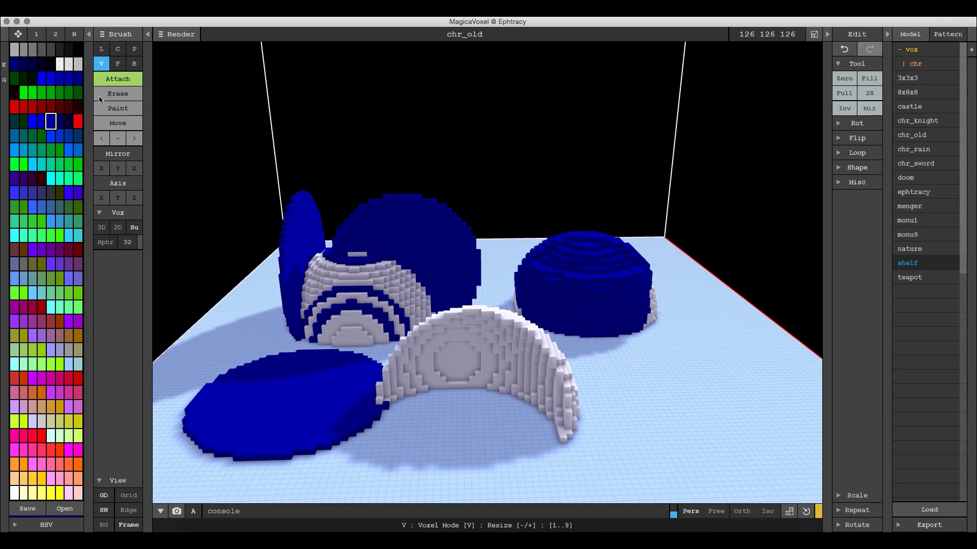
left_click(117, 64)
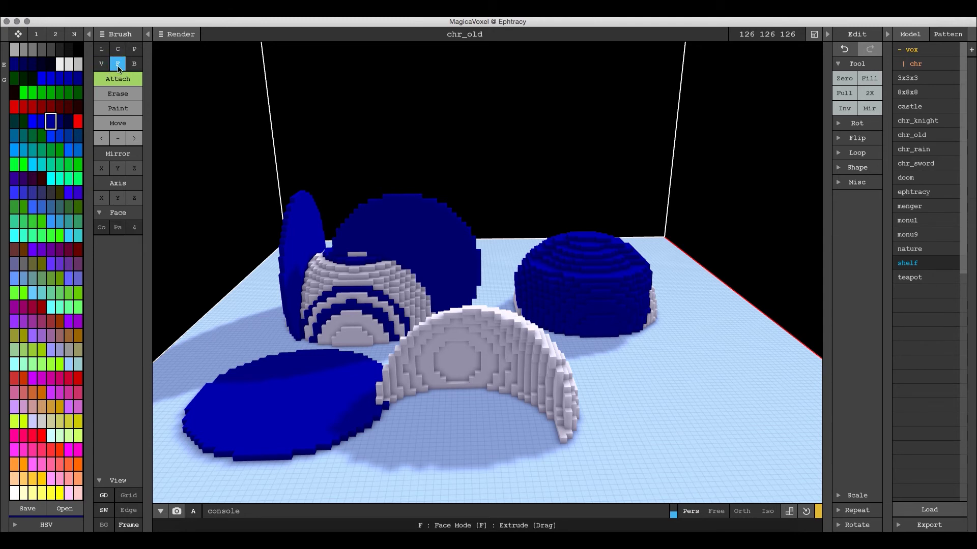
left_click(133, 64)
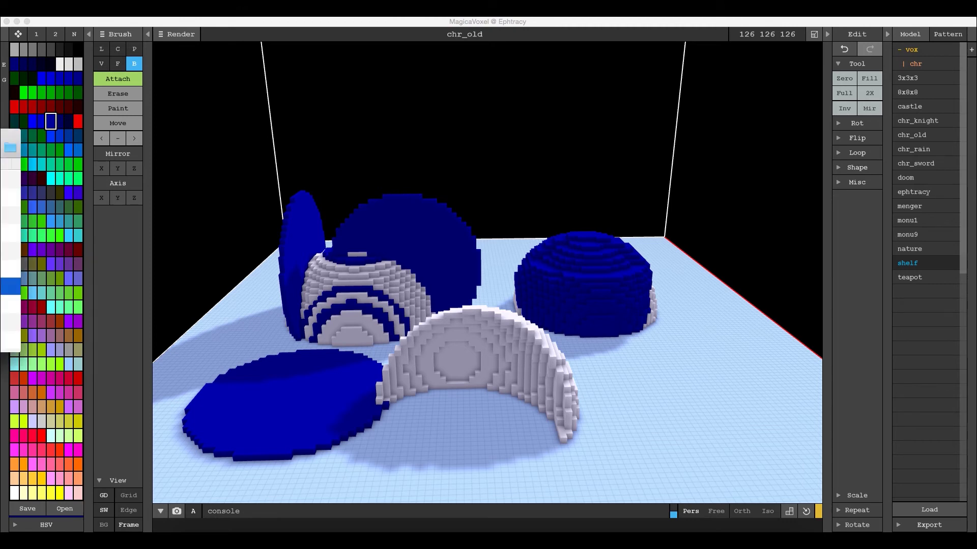
left_click_drag(0, 163, 378, 159)
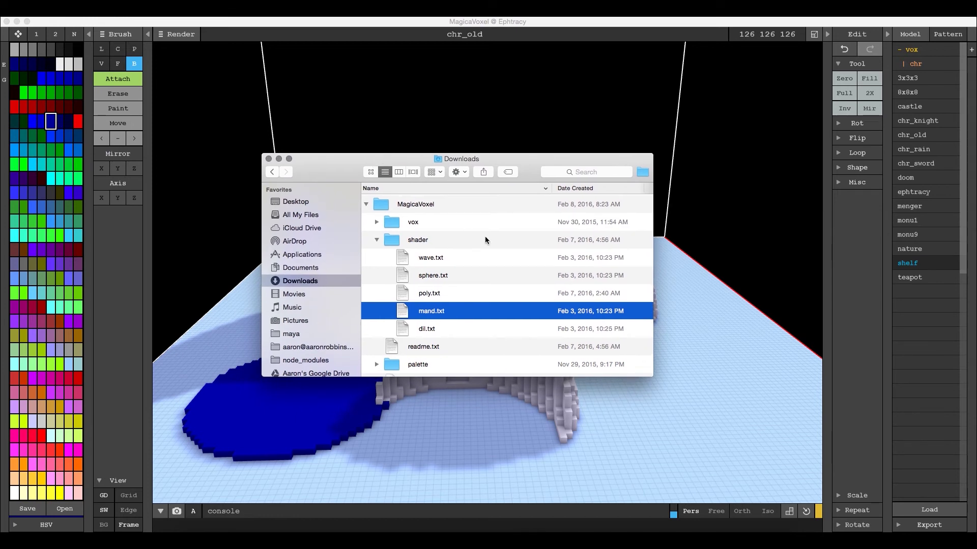
left_click(427, 260)
left_click(430, 279)
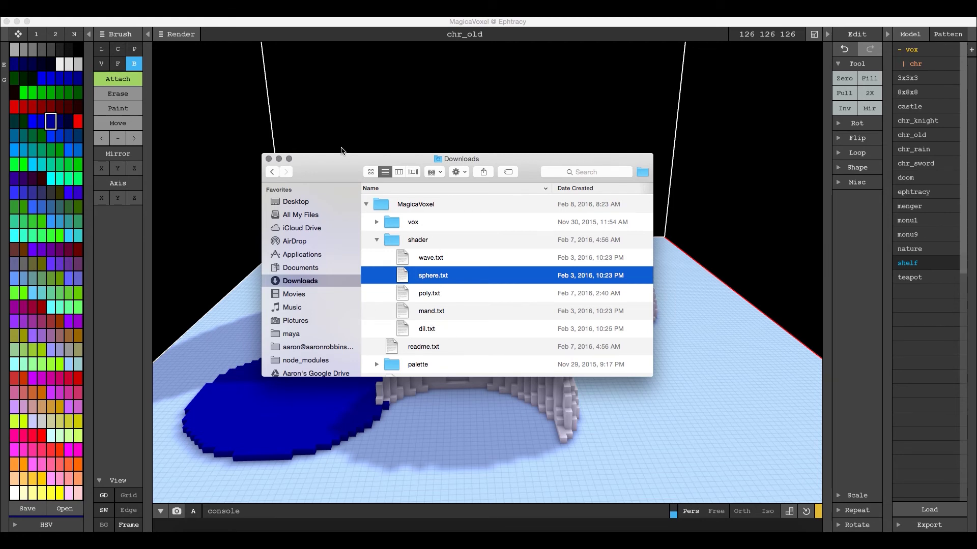
left_click(318, 152)
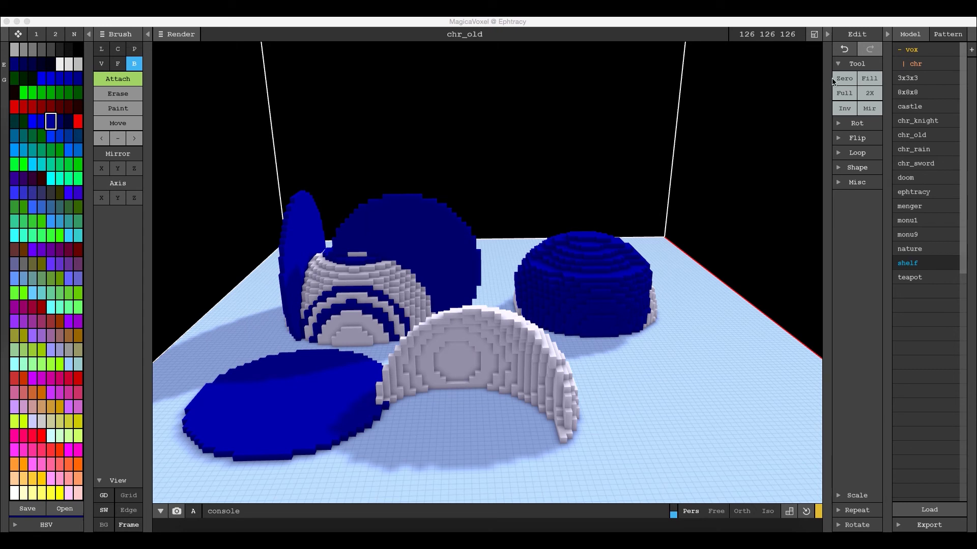
- Empty the model and run 'xs wave', orbiting to inspect the wave shape
left_click(849, 81)
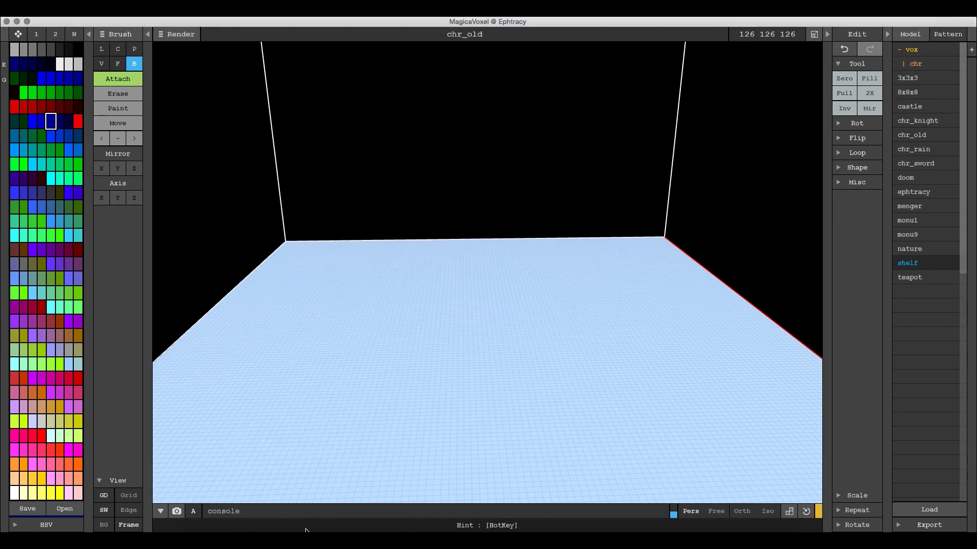
left_click(270, 508)
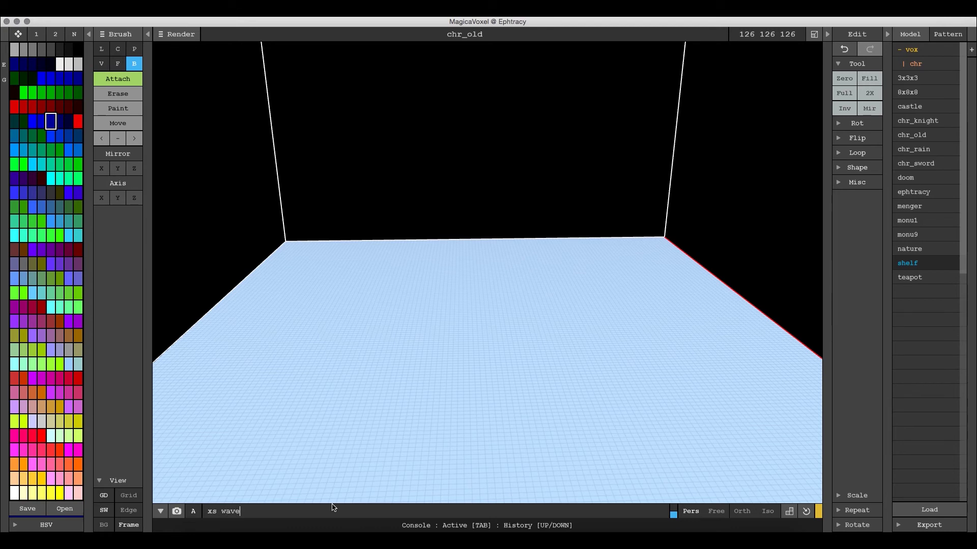
type("xs wave")
key("Return")
scroll(519, 198, "down", 5)
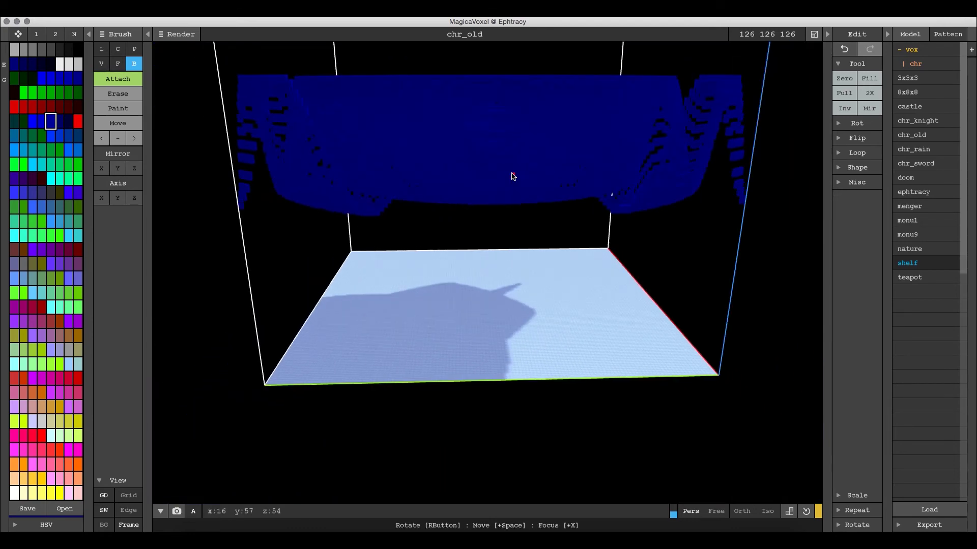
mouse_move(513, 176)
right_mouse_down()
mouse_move(526, 199)
mouse_move(527, 183)
right_mouse_up()
right_click_drag(501, 232, 498, 234)
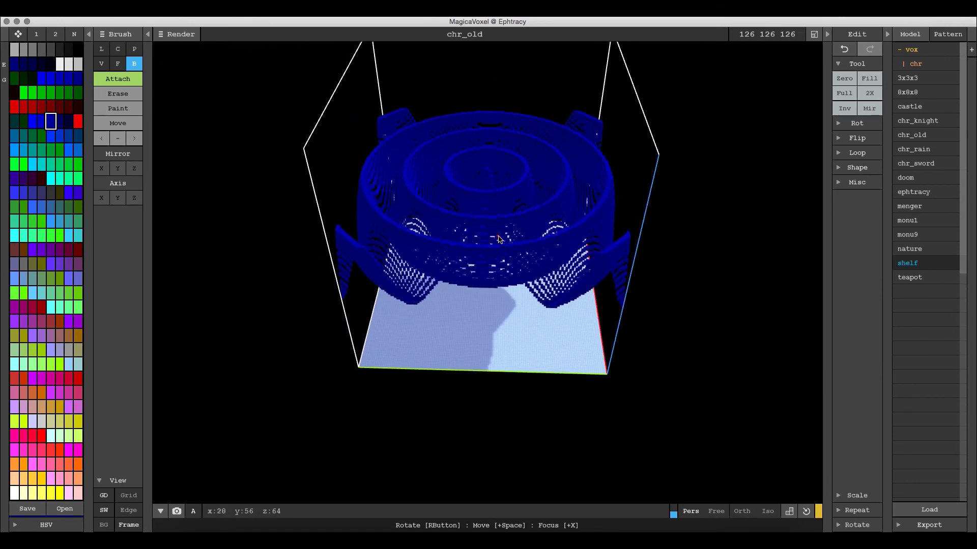
scroll(499, 237, "up", 3)
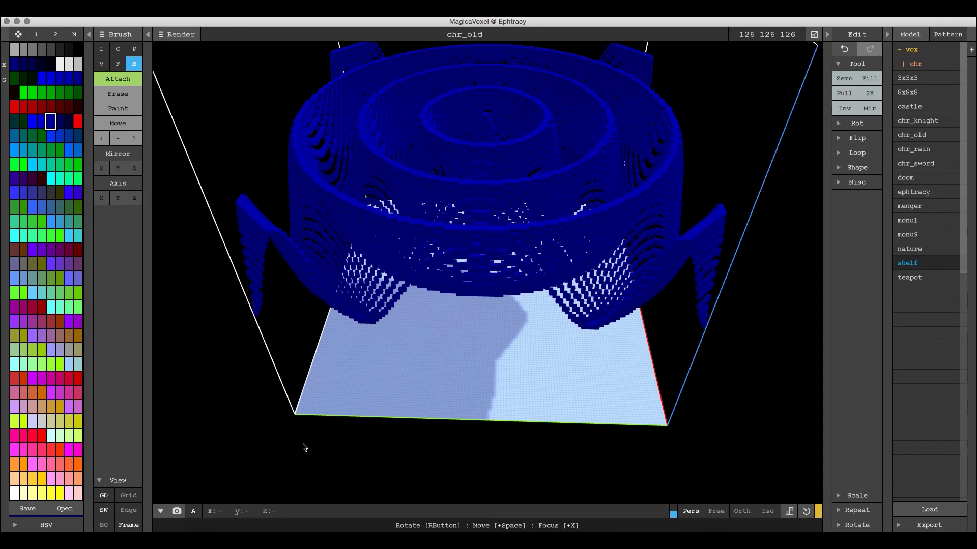
- Clear the wave shape with Zero and focus the console for a new command
left_click(853, 81)
right_click_drag(538, 231, 518, 306)
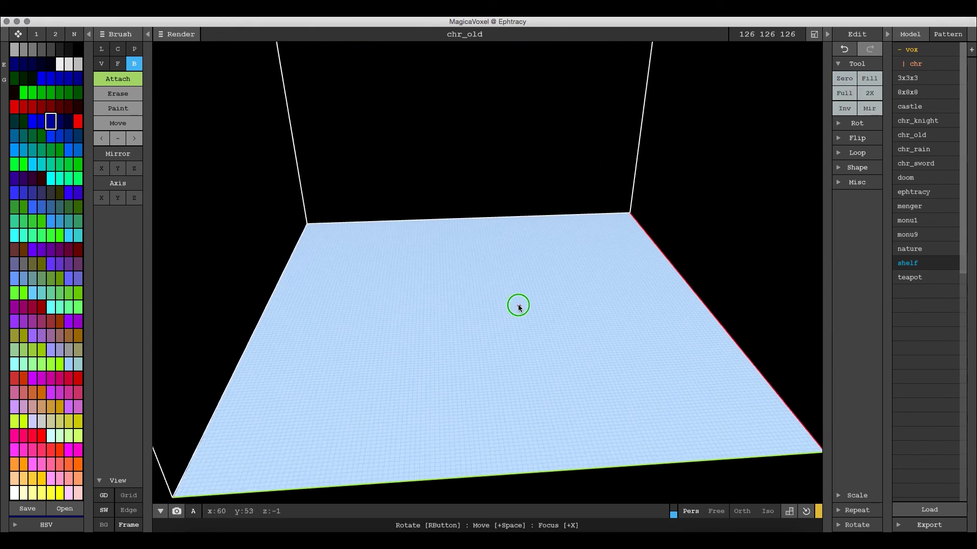
key("Tab")
left_click(229, 514)
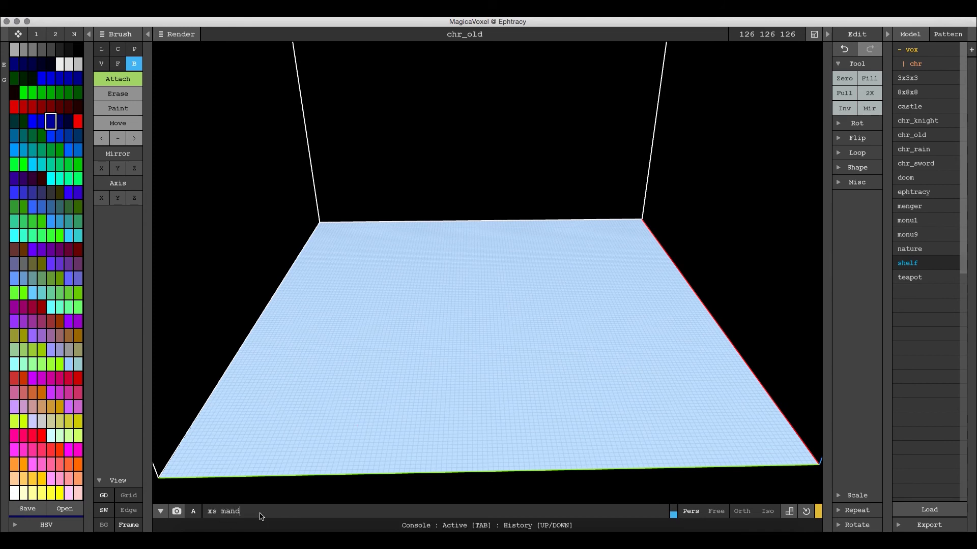
- Run 'xs mand', undo the blue result, and pick a grey palette colour
type("xs mand")
key("Return")
key("ctrl+z")
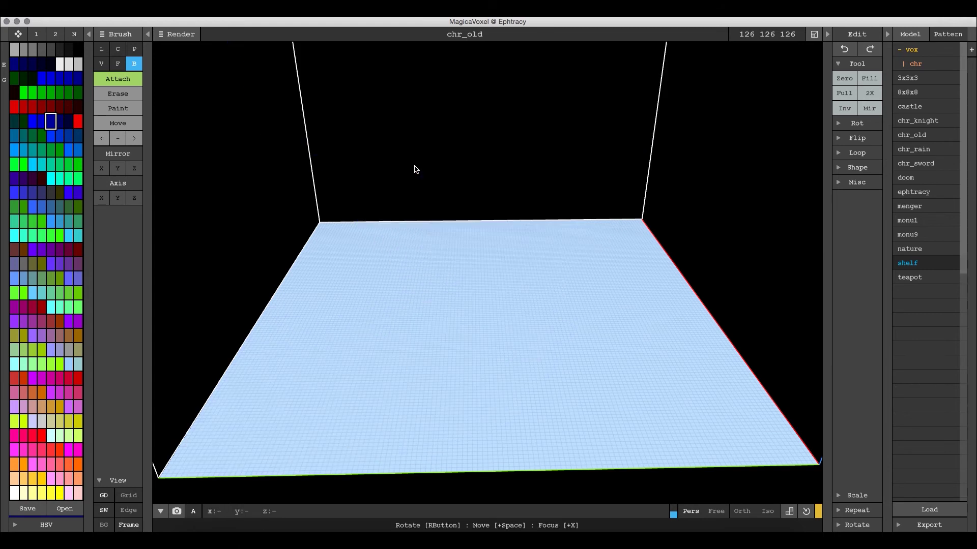
left_click(51, 49)
left_click(42, 49)
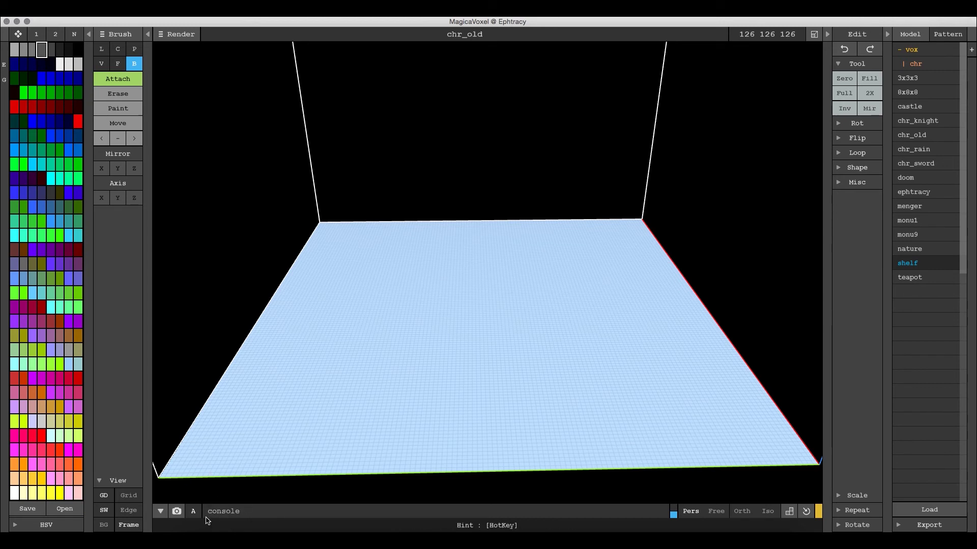
- Rerun 'xs mand' in grey, view it from above, then undo it
left_click(227, 513)
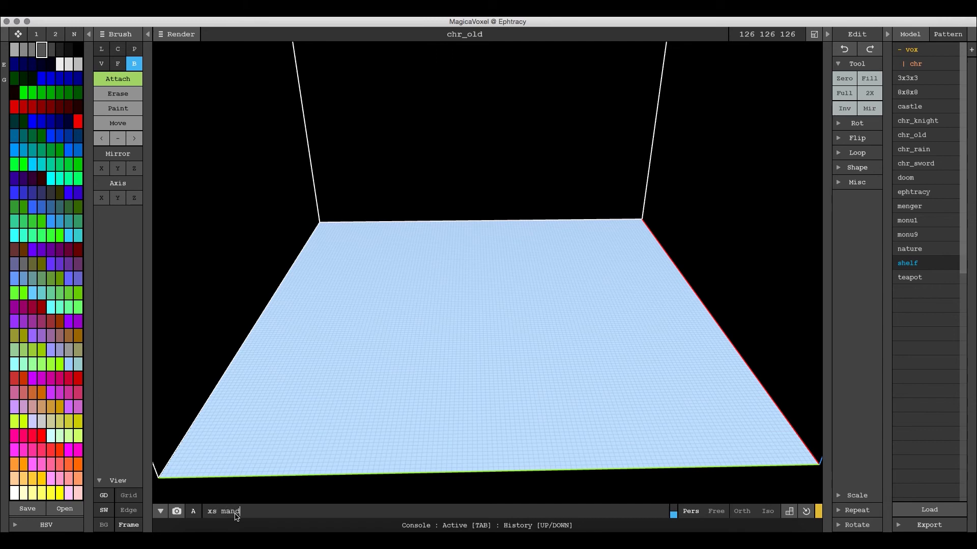
type("xs mand")
key("Return")
right_click_drag(475, 44, 535, 194)
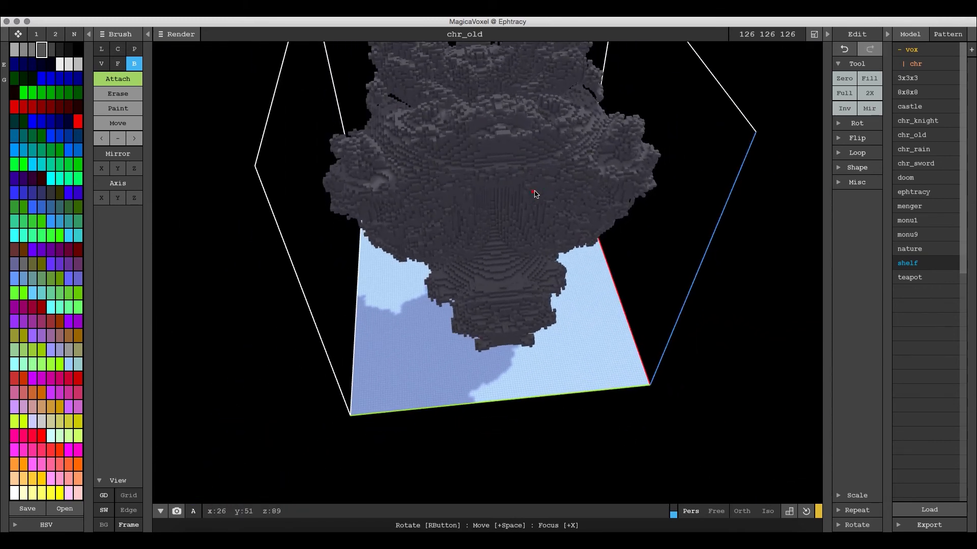
key("ctrl+z")
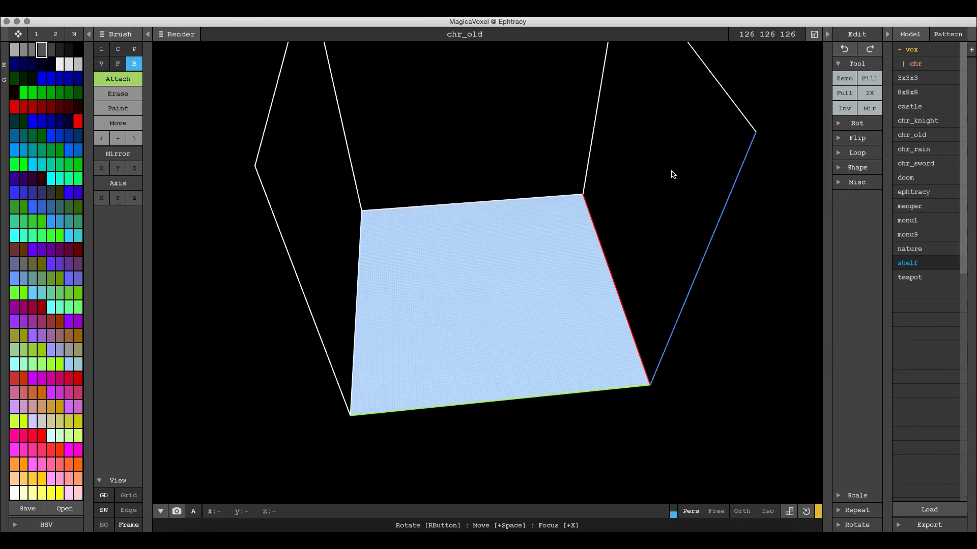
- Resize the model to 64 64 64 and fill it by running 'xs mand'
left_click(788, 34)
type("64 64 64")
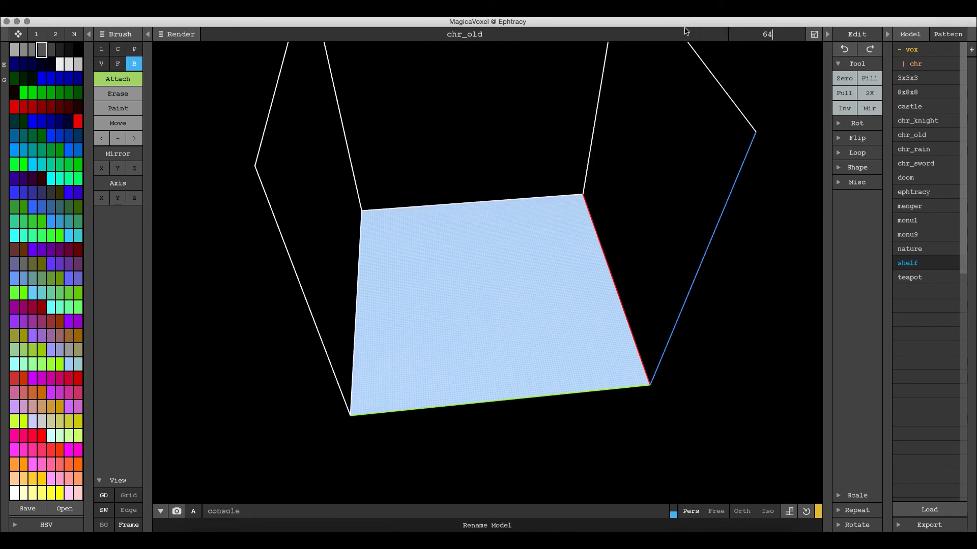
key("Return")
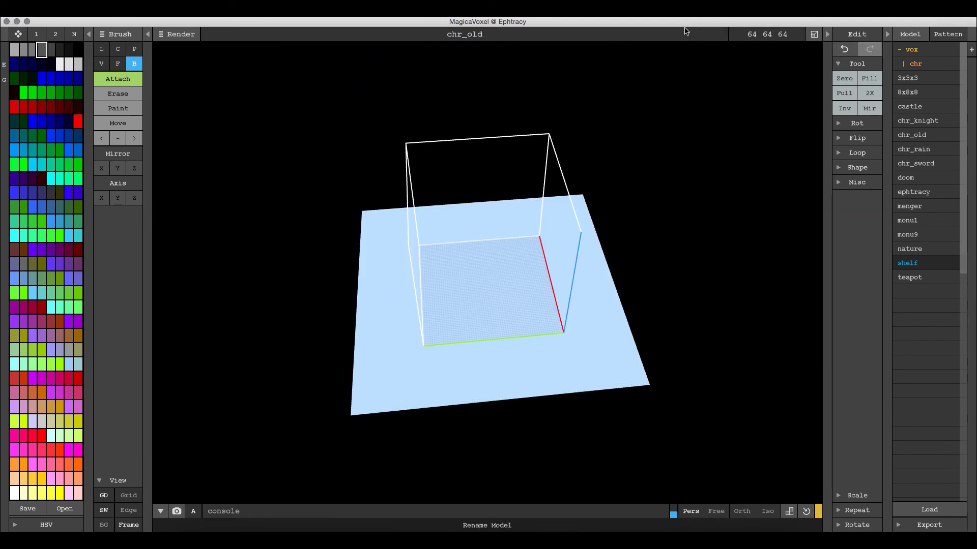
left_click(229, 513)
type("xs mand")
key("Return")
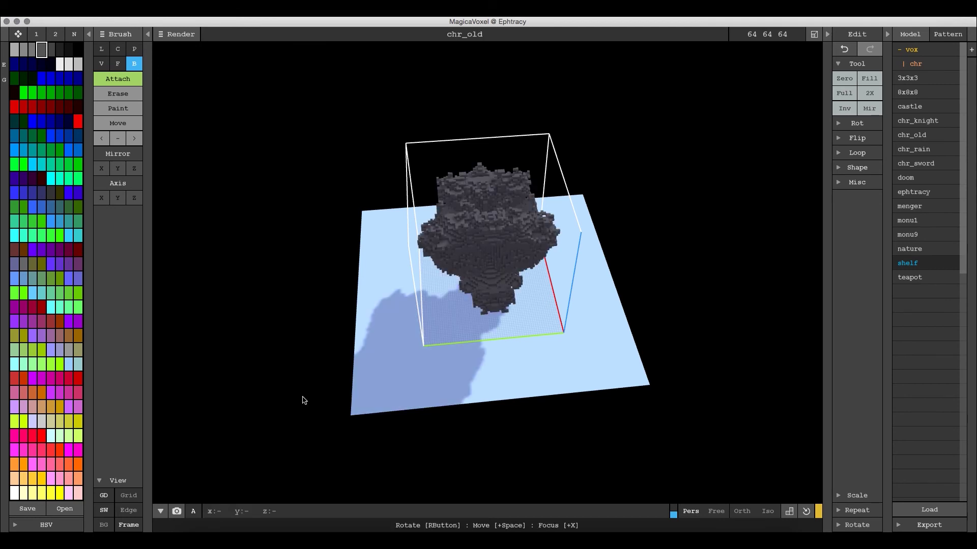
- Set up a size-12 Cube brush in single-voxel mode for carving
scroll(469, 290, "up", 5)
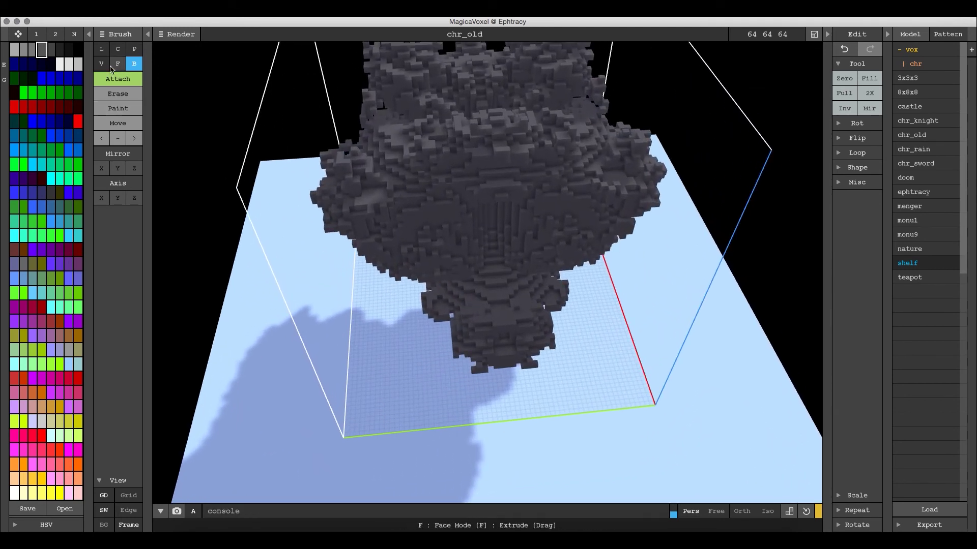
left_click(101, 64)
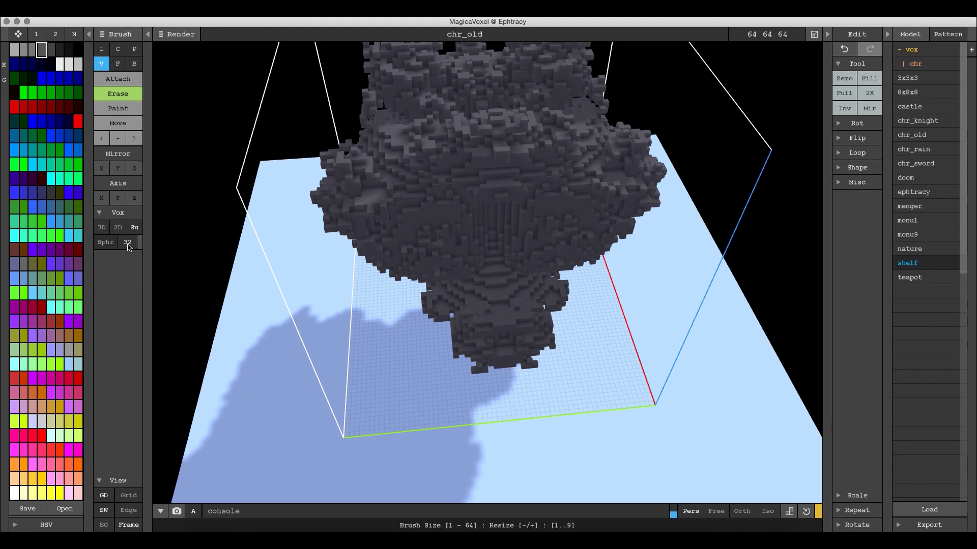
left_click(132, 242)
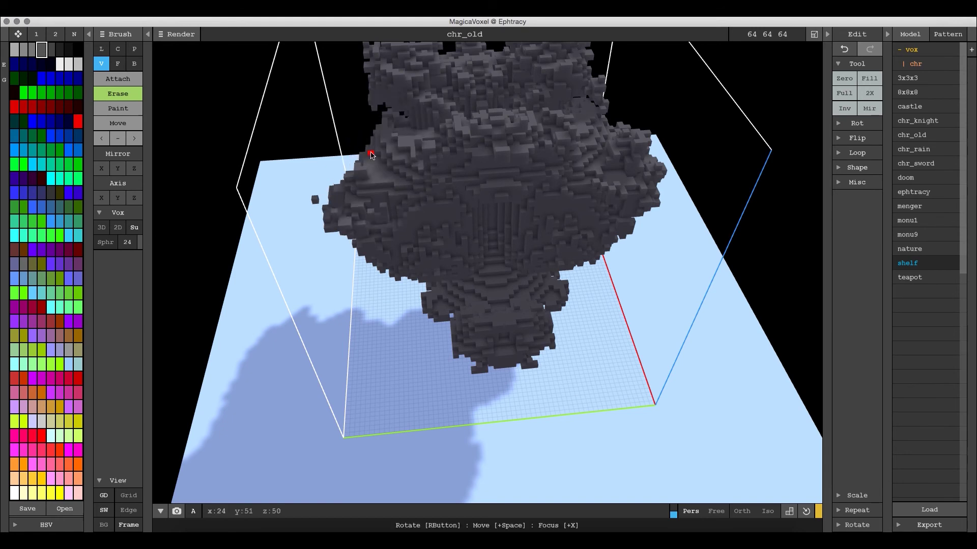
right_click_drag(370, 153, 482, 198)
left_click(106, 242)
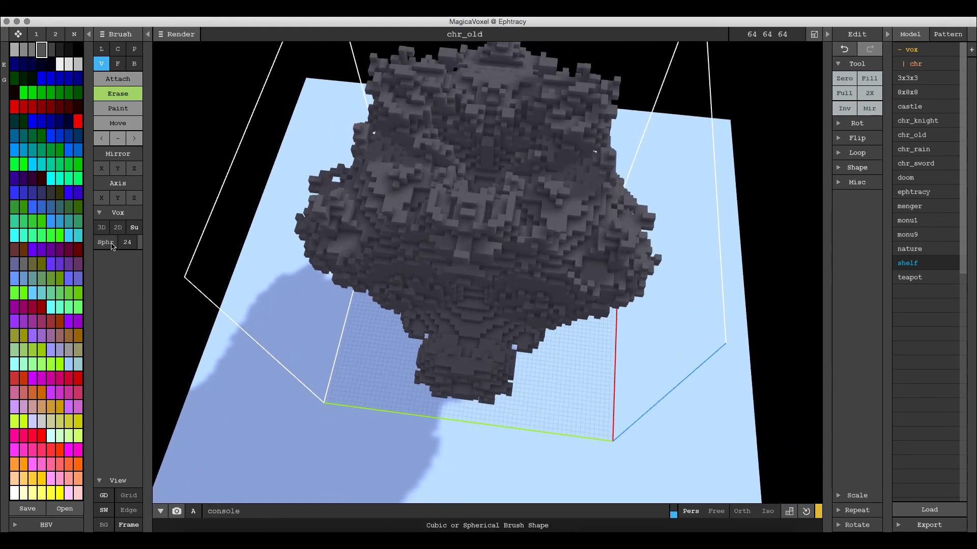
right_click_drag(447, 250, 417, 244)
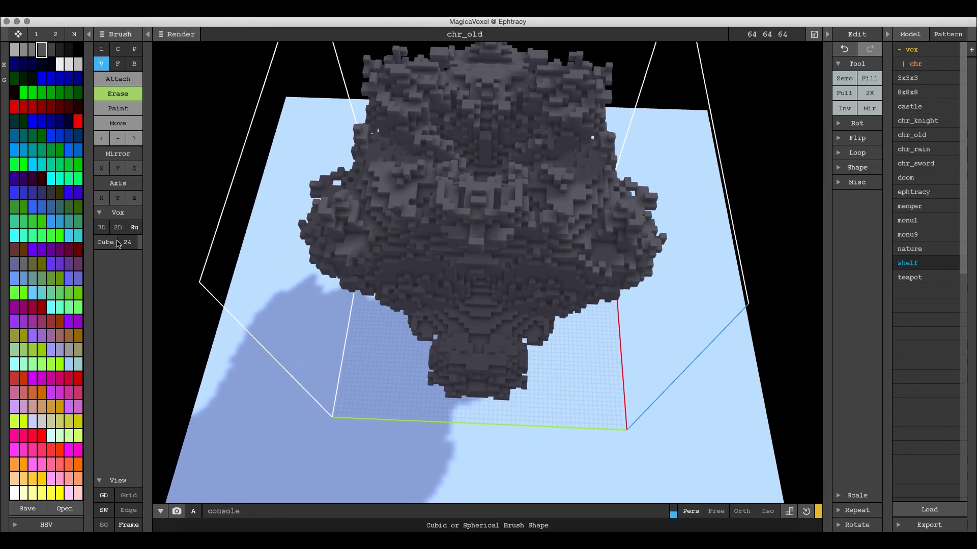
left_click(142, 243)
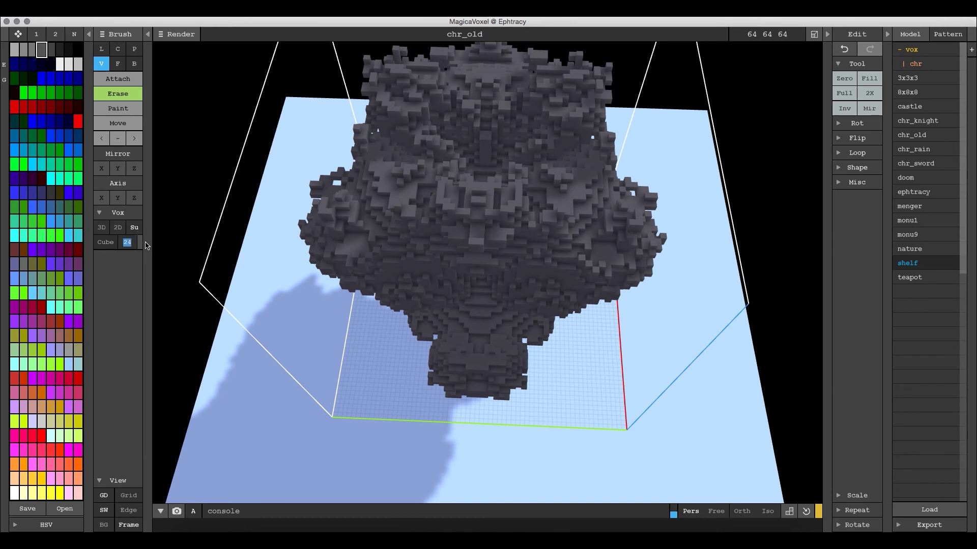
- Carve a square hollow into the front of the Mandelbulb, then undo it
scroll(479, 198, "up", 4)
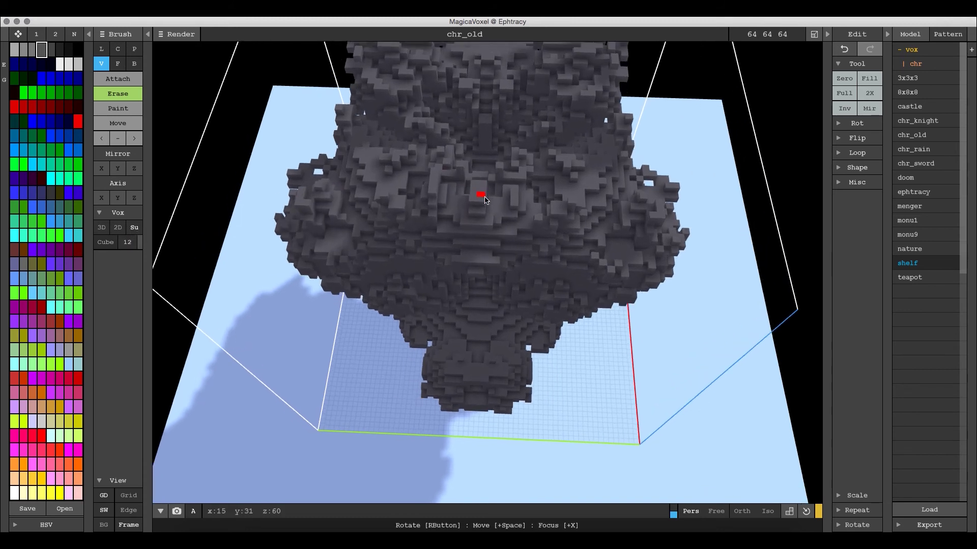
mouse_move(483, 184)
left_mouse_down()
mouse_move(483, 176)
mouse_move(472, 321)
mouse_move(512, 351)
mouse_move(503, 344)
mouse_move(506, 372)
mouse_move(484, 347)
mouse_move(488, 328)
left_mouse_up()
right_click_drag(488, 328, 497, 220)
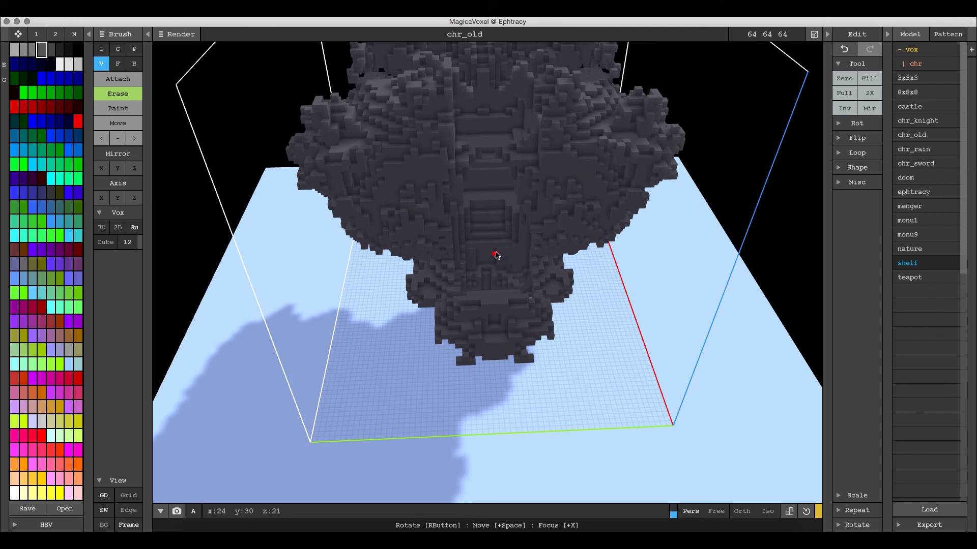
right_click_drag(497, 255, 495, 235)
scroll(489, 203, "up", 2)
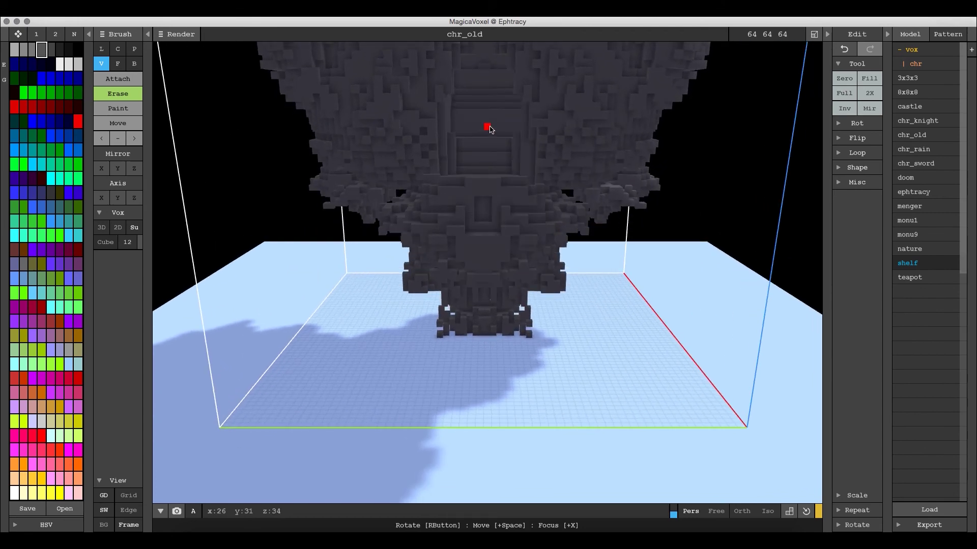
scroll(488, 222, "up", 3)
key("ctrl+z")
- Erase a channel down the shape and select blue with Attach
left_click_drag(483, 267, 481, 280)
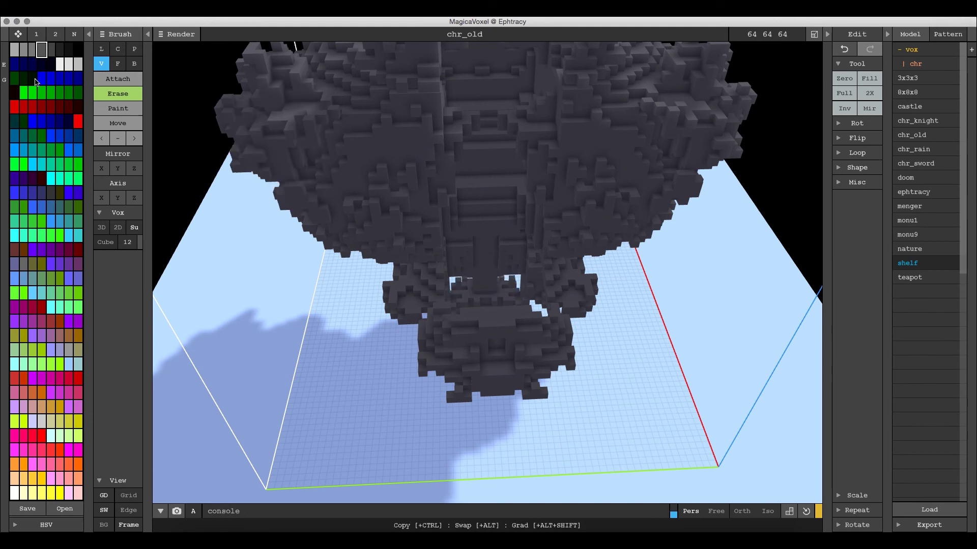
left_click(51, 135)
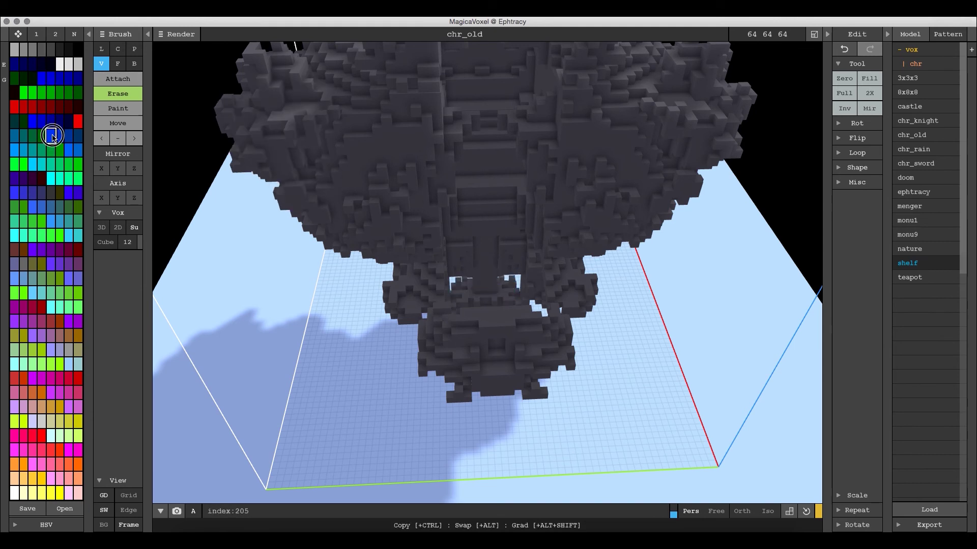
left_click(114, 80)
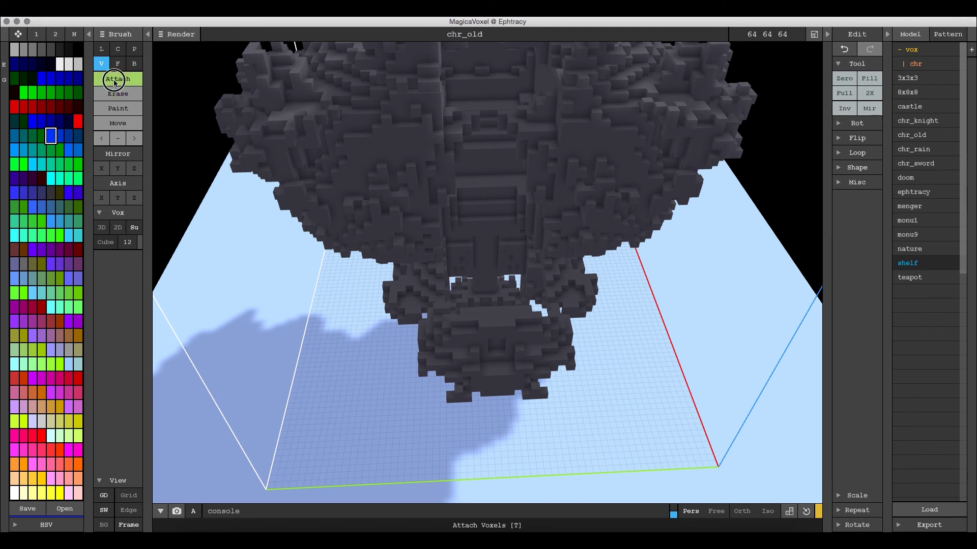
left_click(118, 227)
- Lay a blue voxel column down the channel in Surface mode and inspect it
left_click(135, 227)
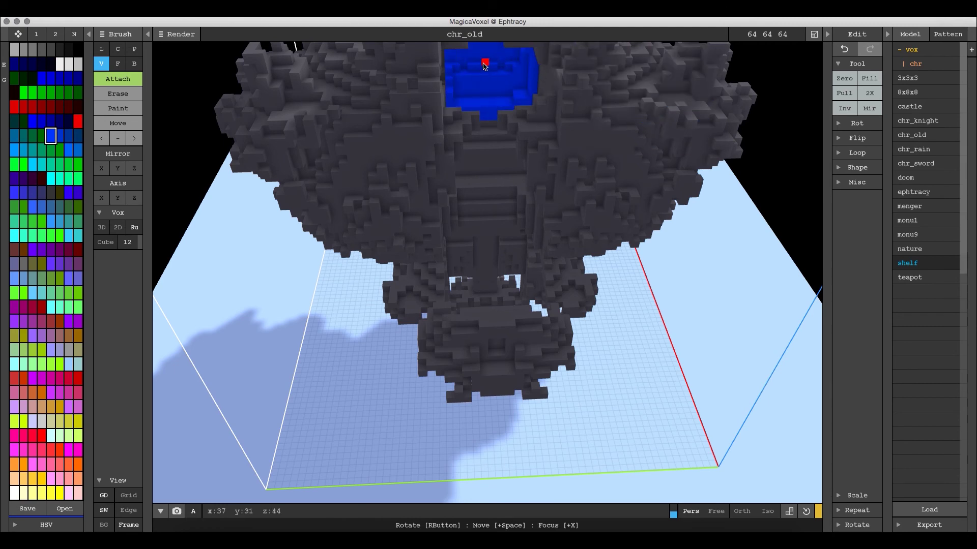
left_click_drag(489, 68, 489, 249)
right_click_drag(524, 196, 484, 105)
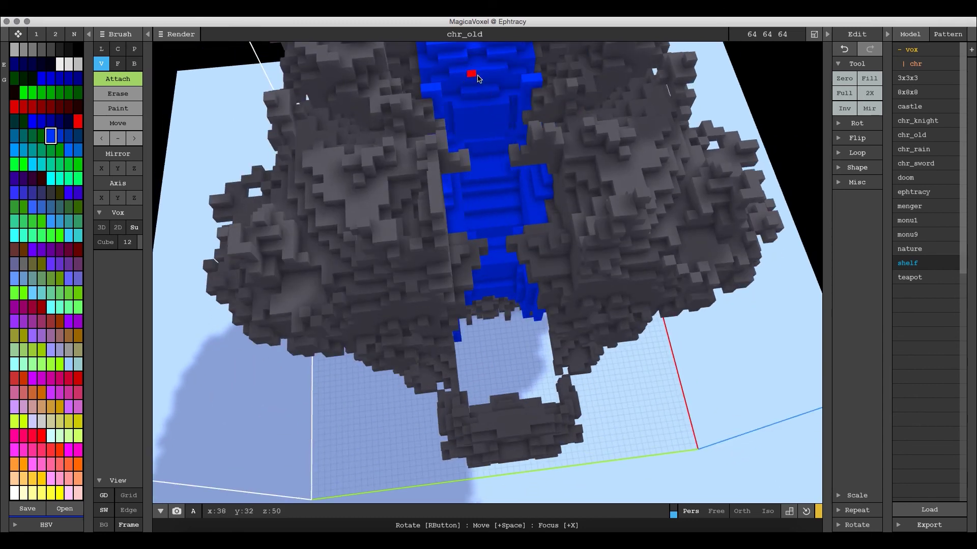
right_click_drag(468, 71, 477, 200)
- Resize the model to 126 × 126 × 126 and extend the blue voxels down the channel
left_click(741, 33)
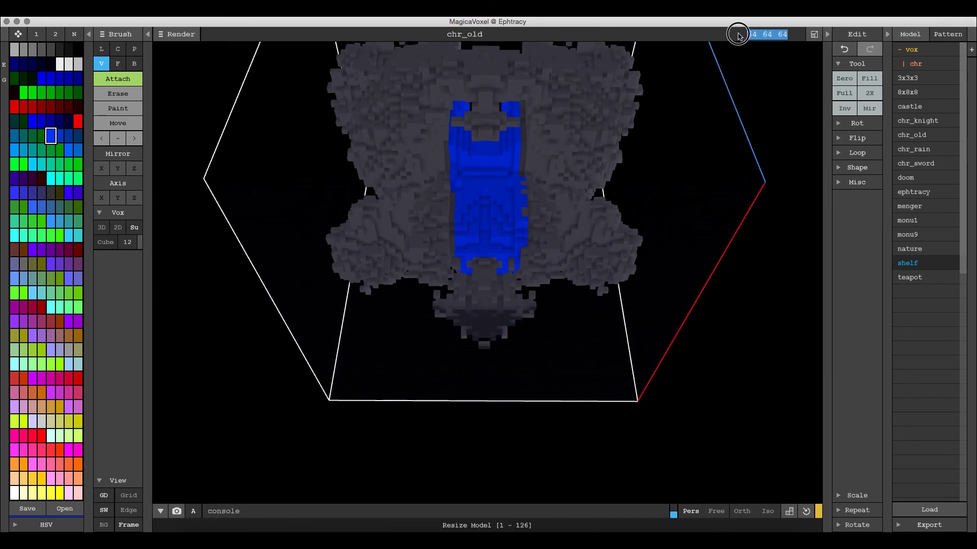
type("126")
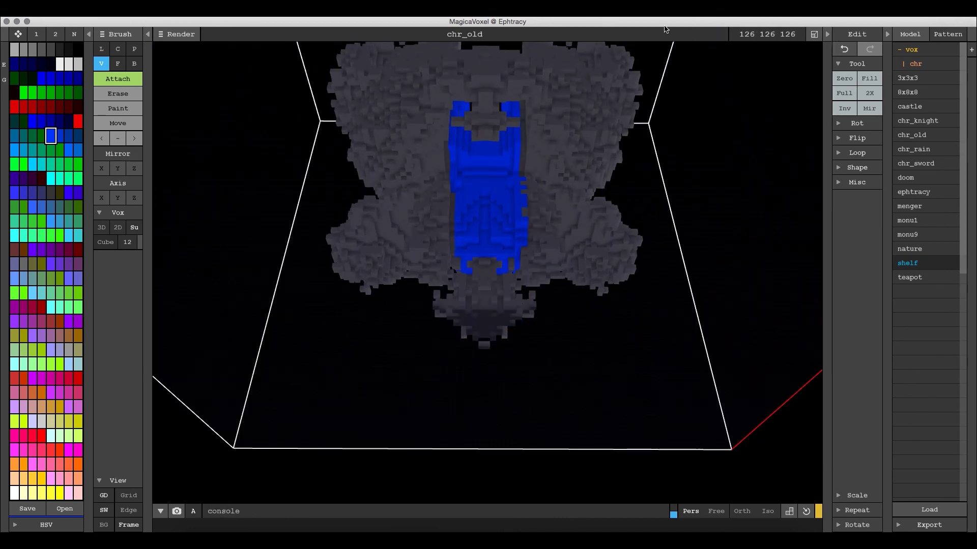
left_click_drag(478, 267, 484, 243)
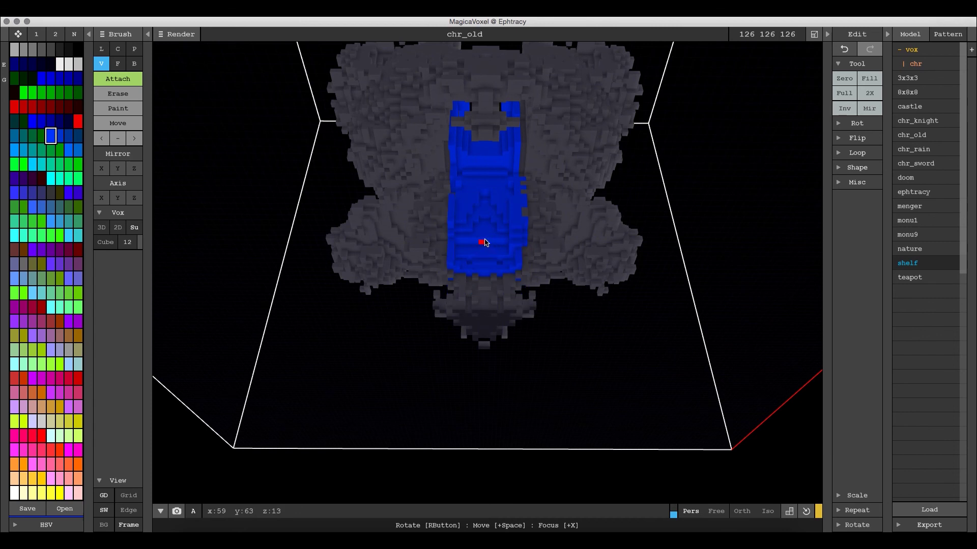
scroll(503, 267, "up", 3)
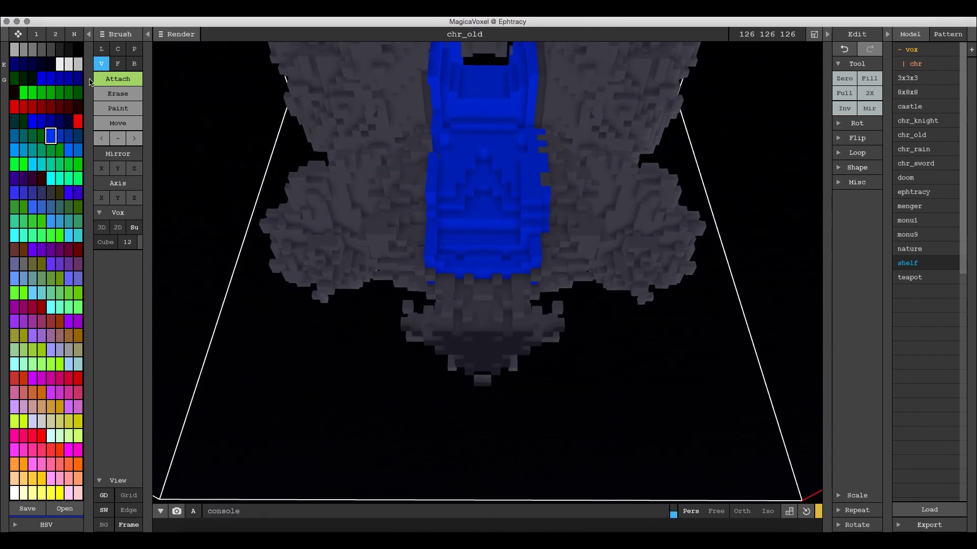
- In Face Erase mode, remove the stray blue block and top layers of the blue column
left_click(118, 63)
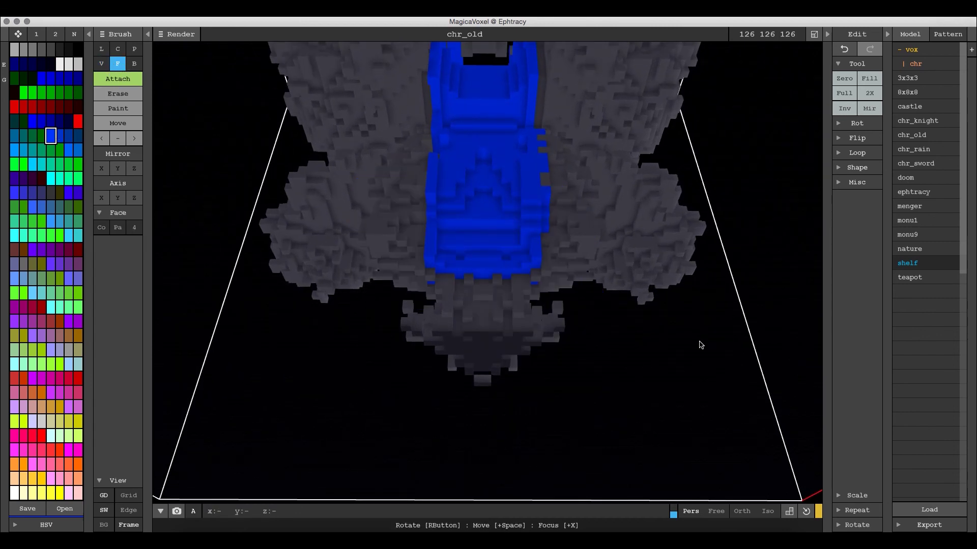
scroll(617, 310, "down", 5)
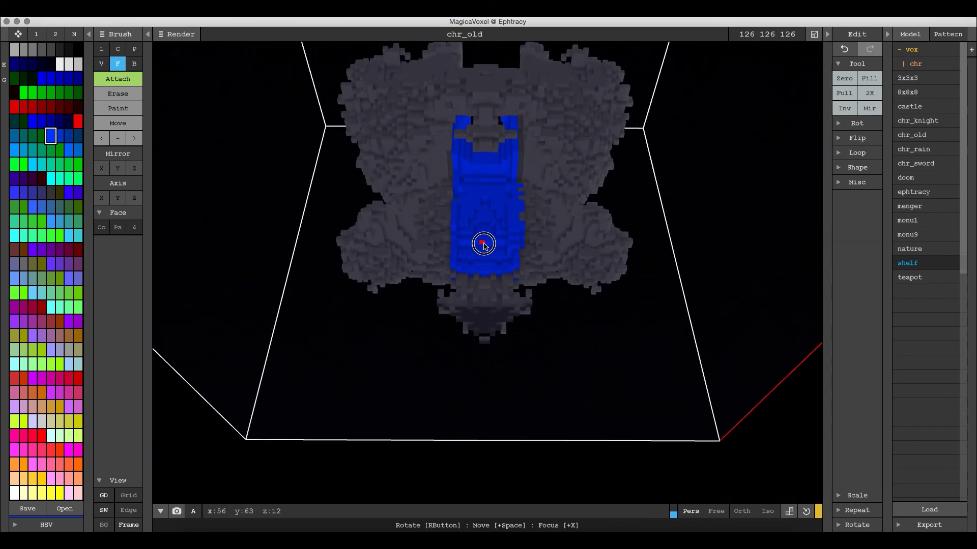
right_click_drag(499, 353, 517, 161)
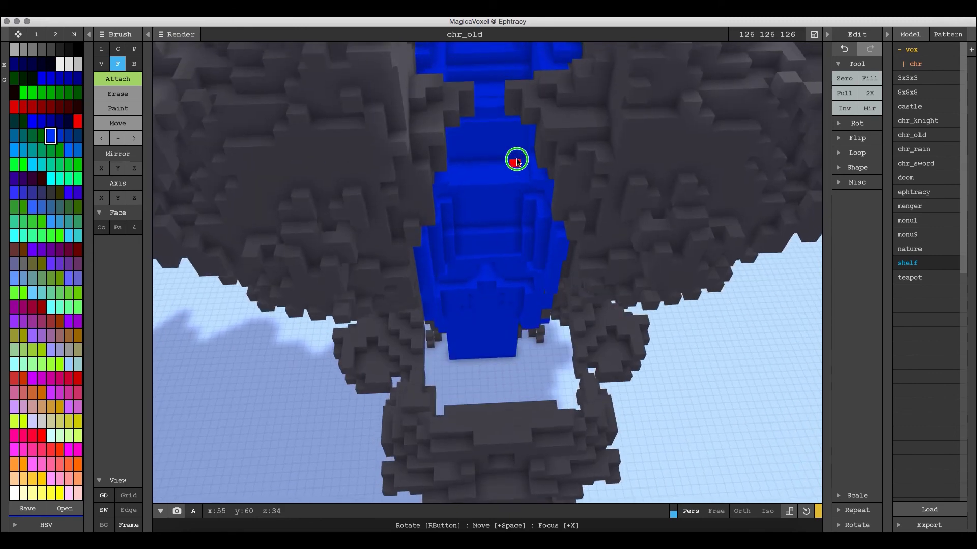
scroll(517, 160, "down", 5)
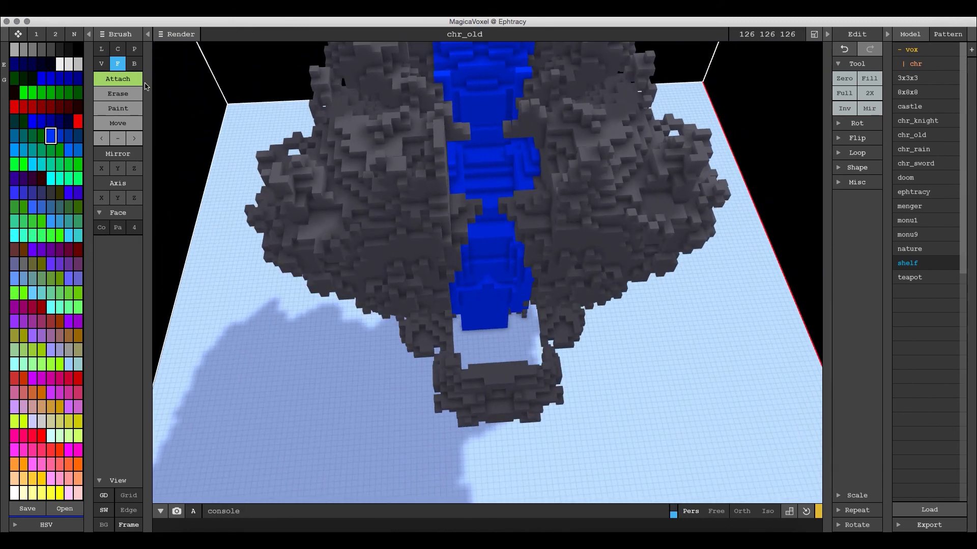
left_click(118, 94)
mouse_move(303, 101)
right_mouse_down()
mouse_move(349, 144)
mouse_move(513, 87)
mouse_move(522, 108)
right_mouse_up()
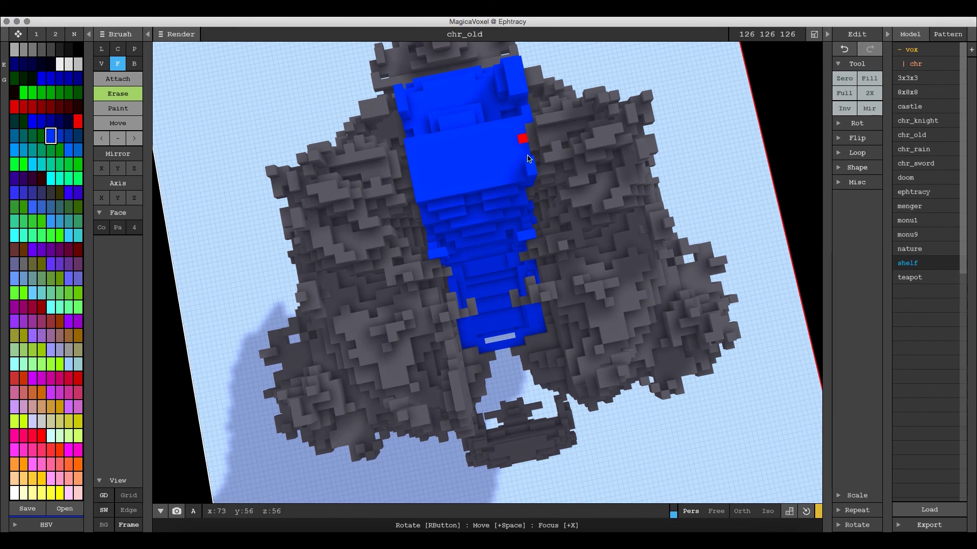
left_click(515, 75)
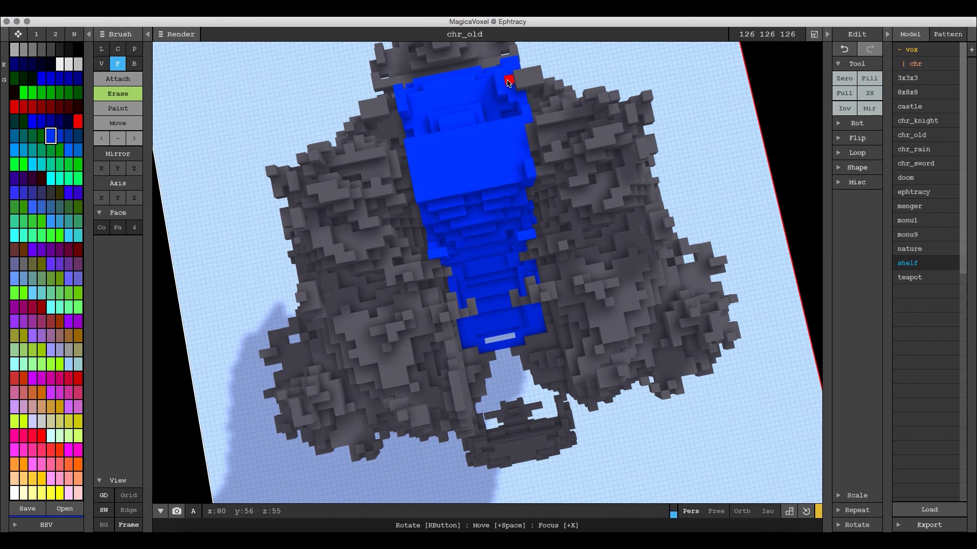
mouse_move(502, 83)
right_mouse_down()
mouse_move(514, 80)
mouse_move(484, 124)
mouse_move(465, 114)
mouse_move(460, 86)
mouse_move(462, 94)
mouse_move(448, 93)
right_mouse_up()
left_click(477, 135)
- Attach blue voxels with a size-8 Cube brush in V mode over the column's top
left_click(104, 64)
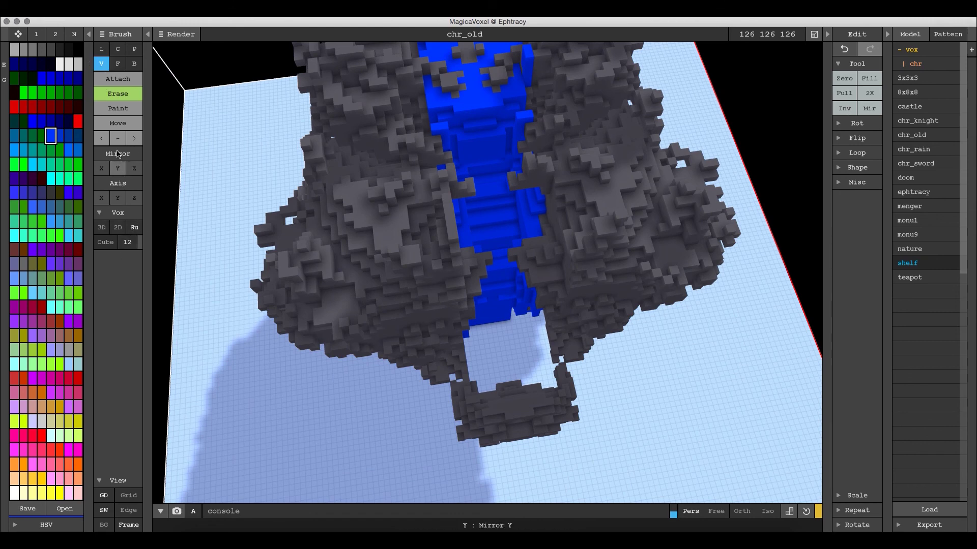
left_click(117, 108)
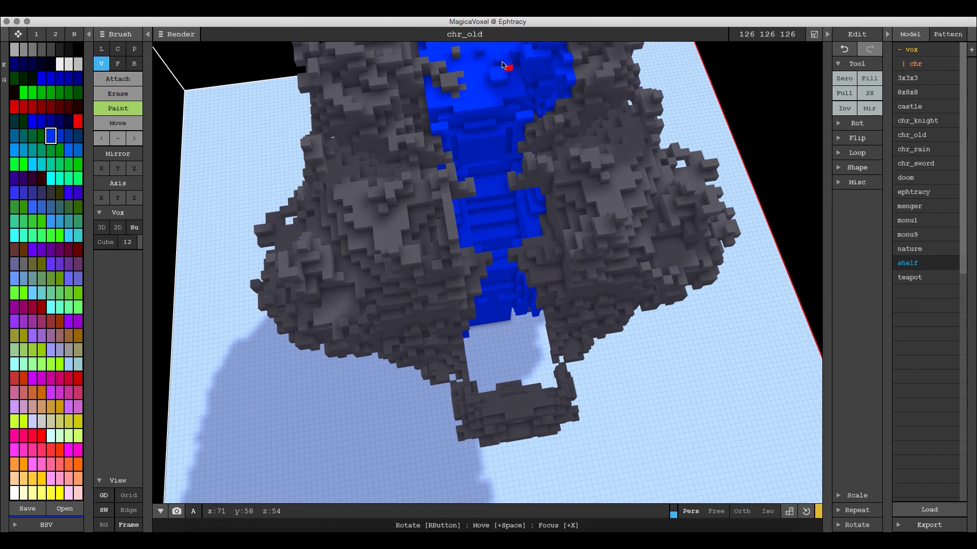
left_click(117, 79)
left_click(127, 242)
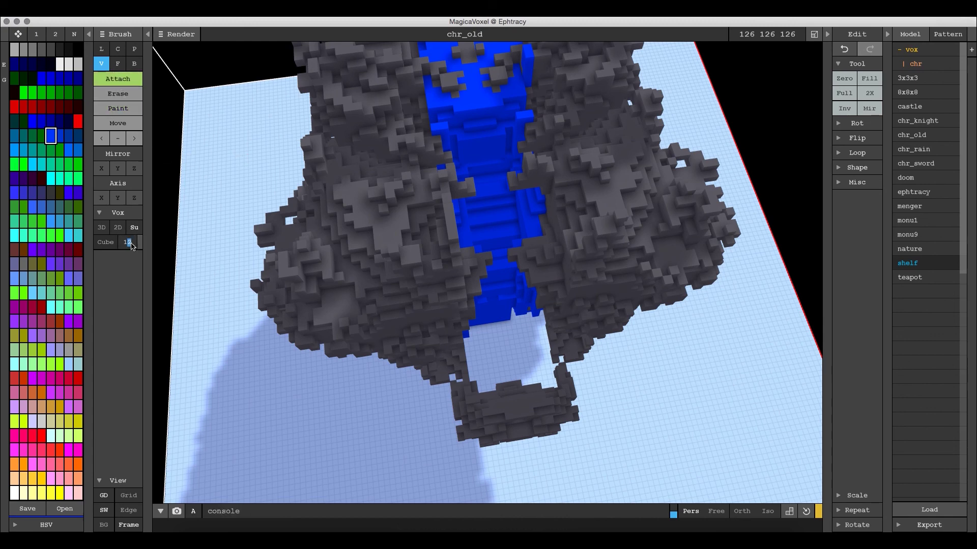
left_click(227, 239)
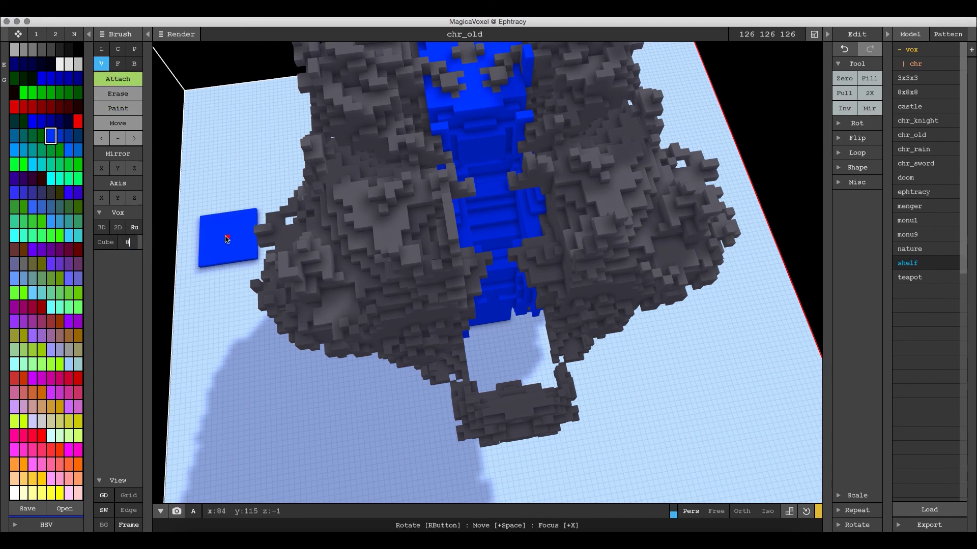
right_click_drag(403, 203, 452, 174)
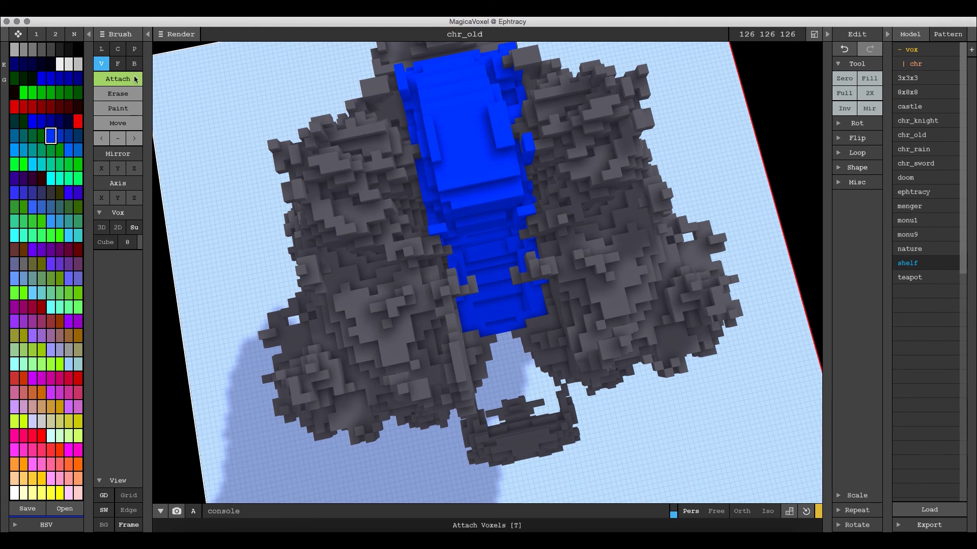
- In Face Erase mode, remove the small raised blue block and ridge
left_click(118, 64)
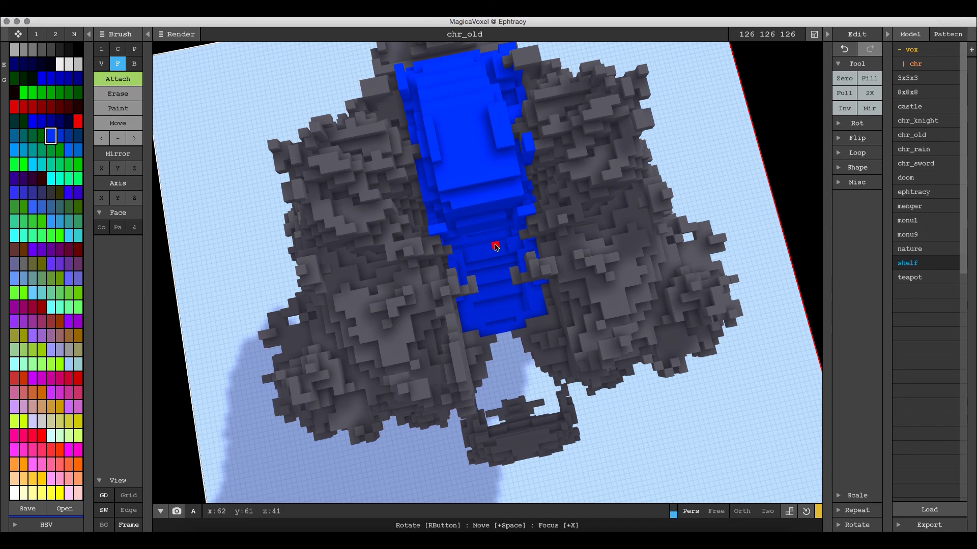
scroll(488, 247, "down", 3)
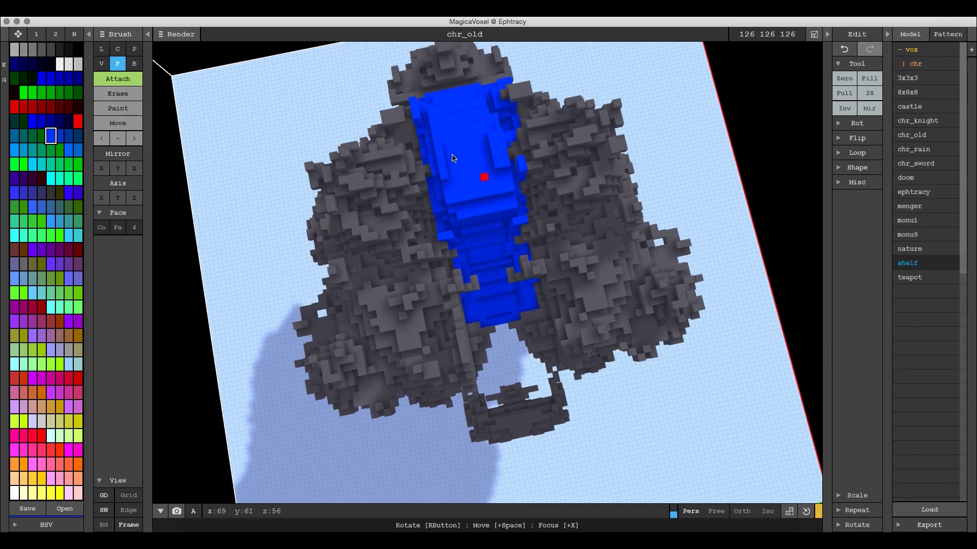
left_click(117, 94)
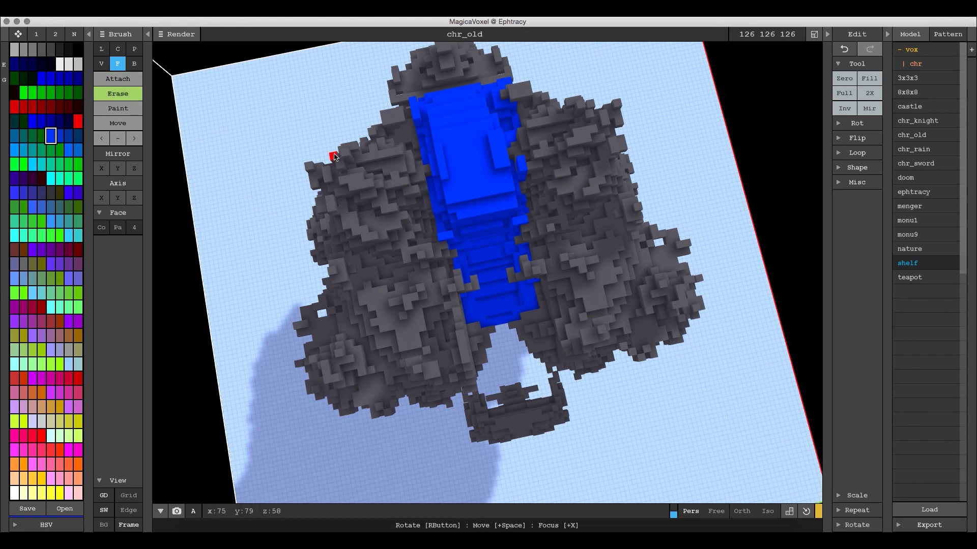
left_click(497, 161)
left_click(446, 160)
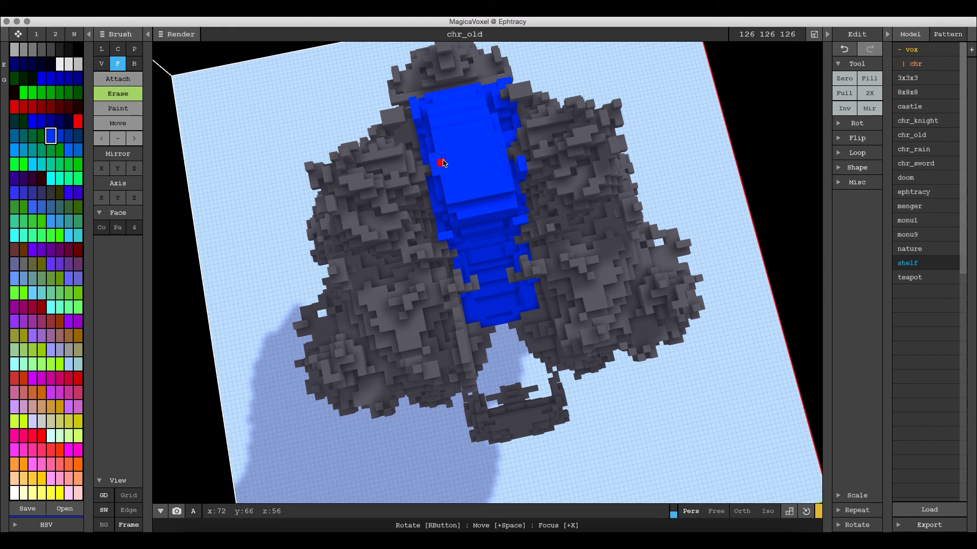
left_click(470, 167)
- Strip voxels and the top blue layer off the waterfall's front face
right_click_drag(475, 181, 496, 208)
scroll(497, 209, "down", 3)
scroll(499, 232, "up", 8)
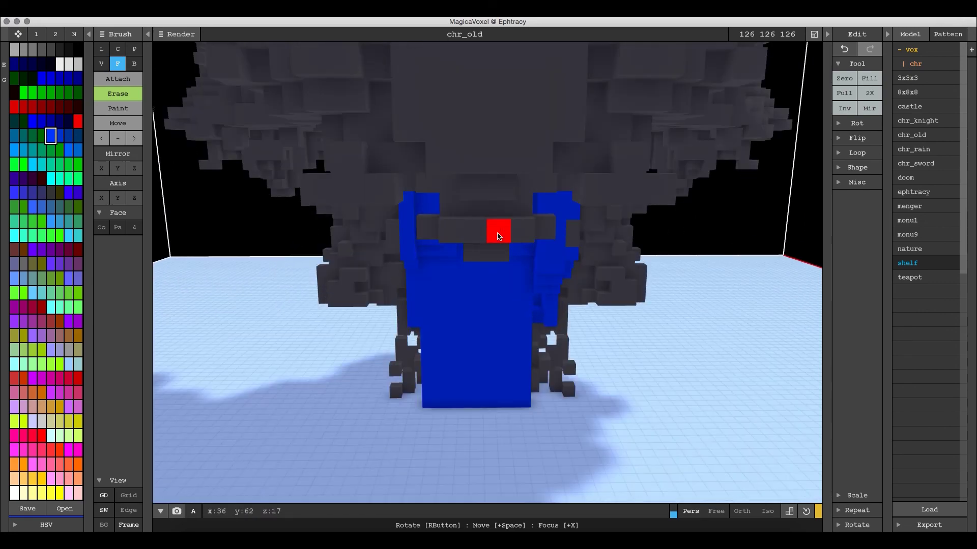
right_click_drag(510, 251, 549, 273)
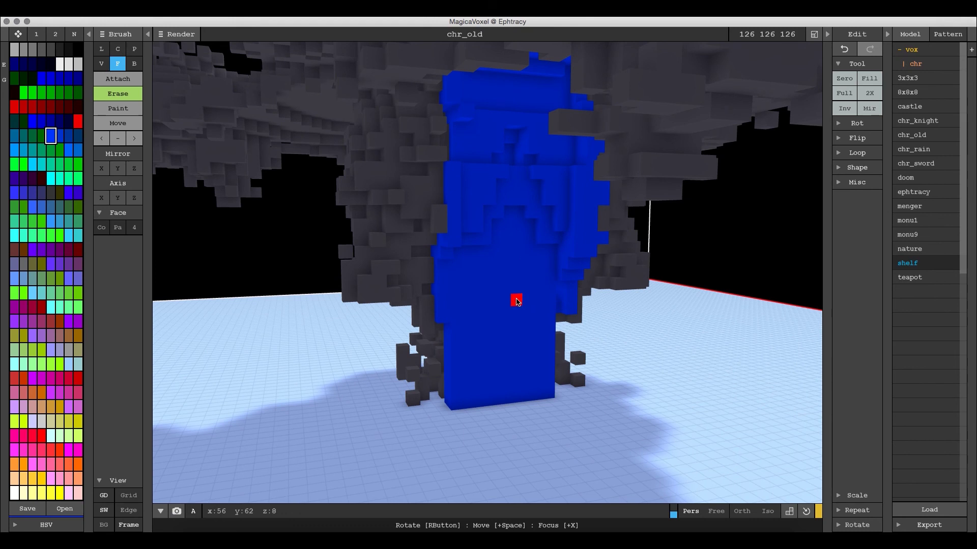
left_click(517, 184)
left_click(552, 172)
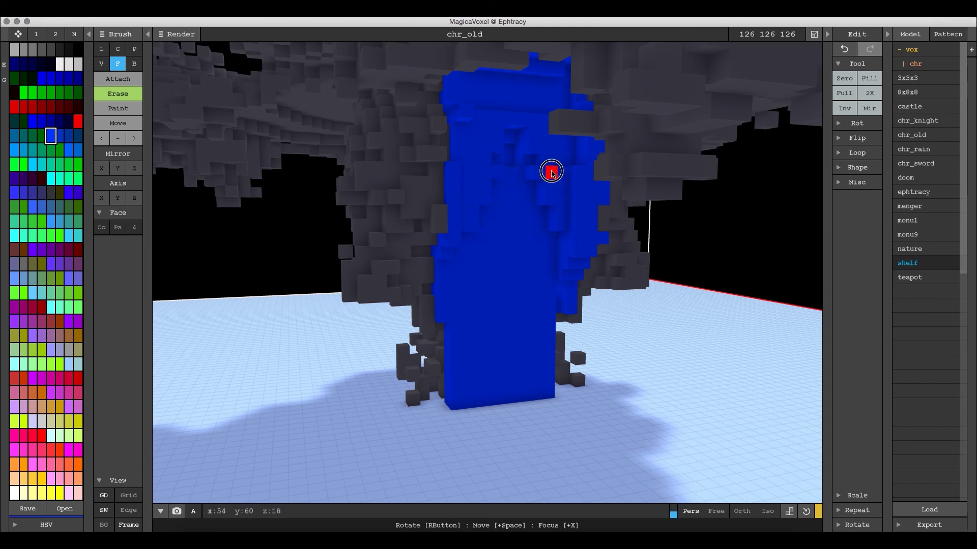
left_click(508, 104)
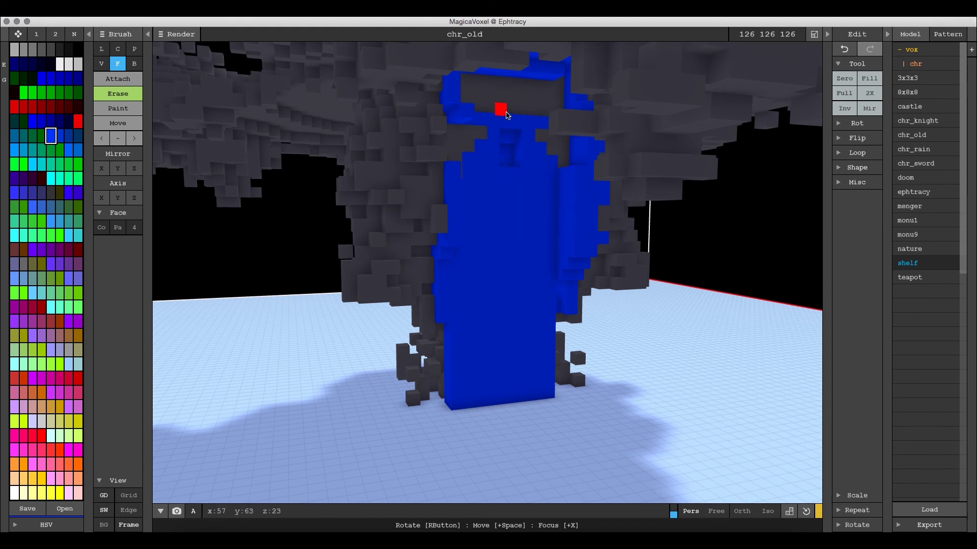